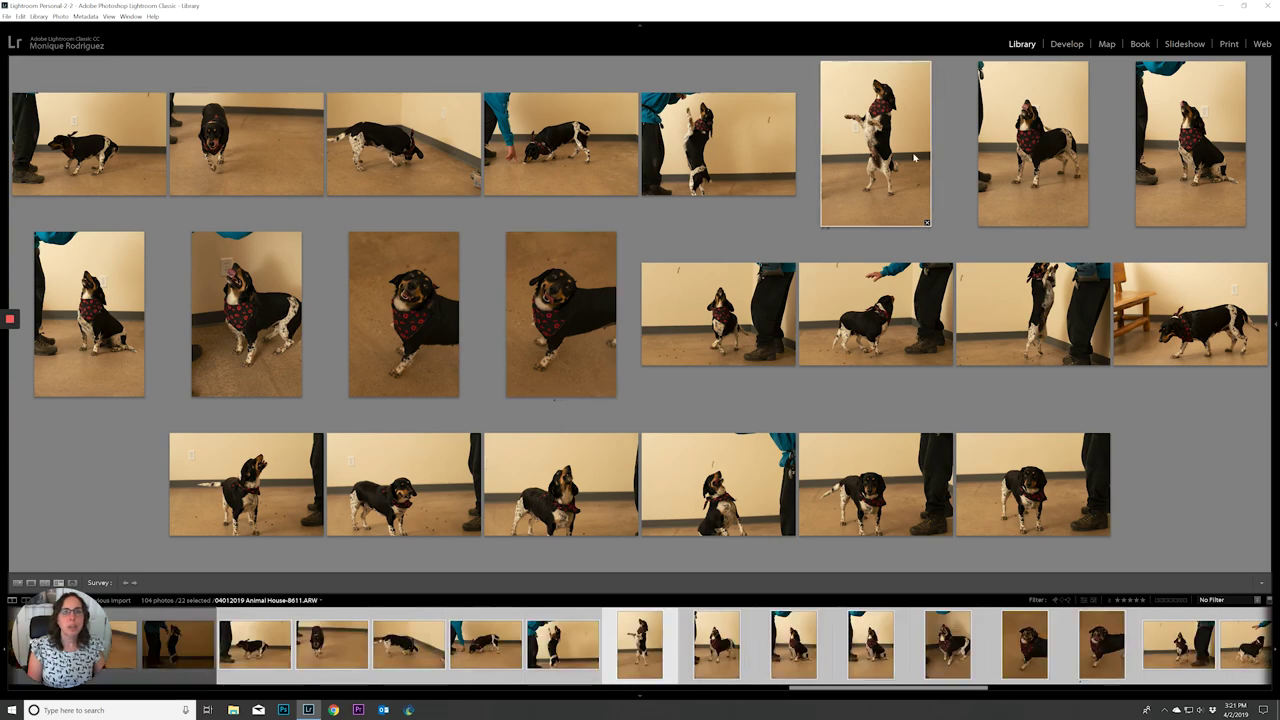
Step: Give one star to the upright-standing dog photo and to the final photo in the Survey, and return to the grid
key(1)
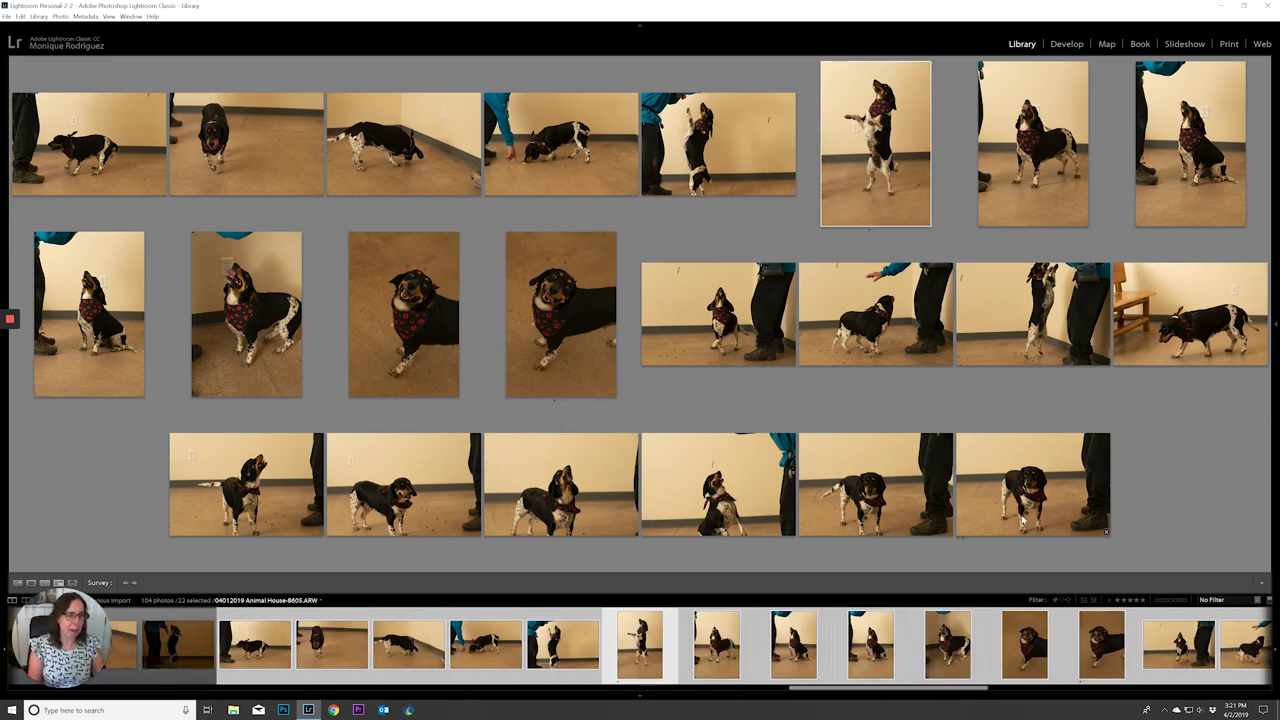
click(1036, 503)
key(1)
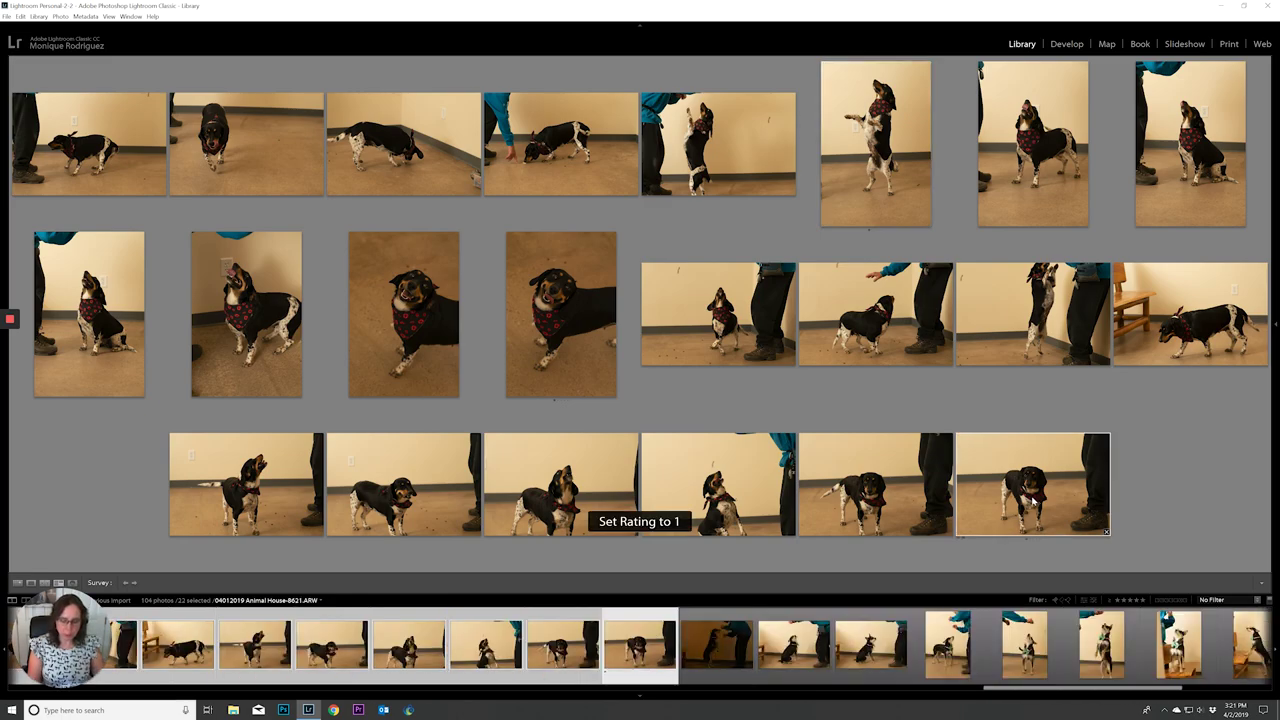
key(g)
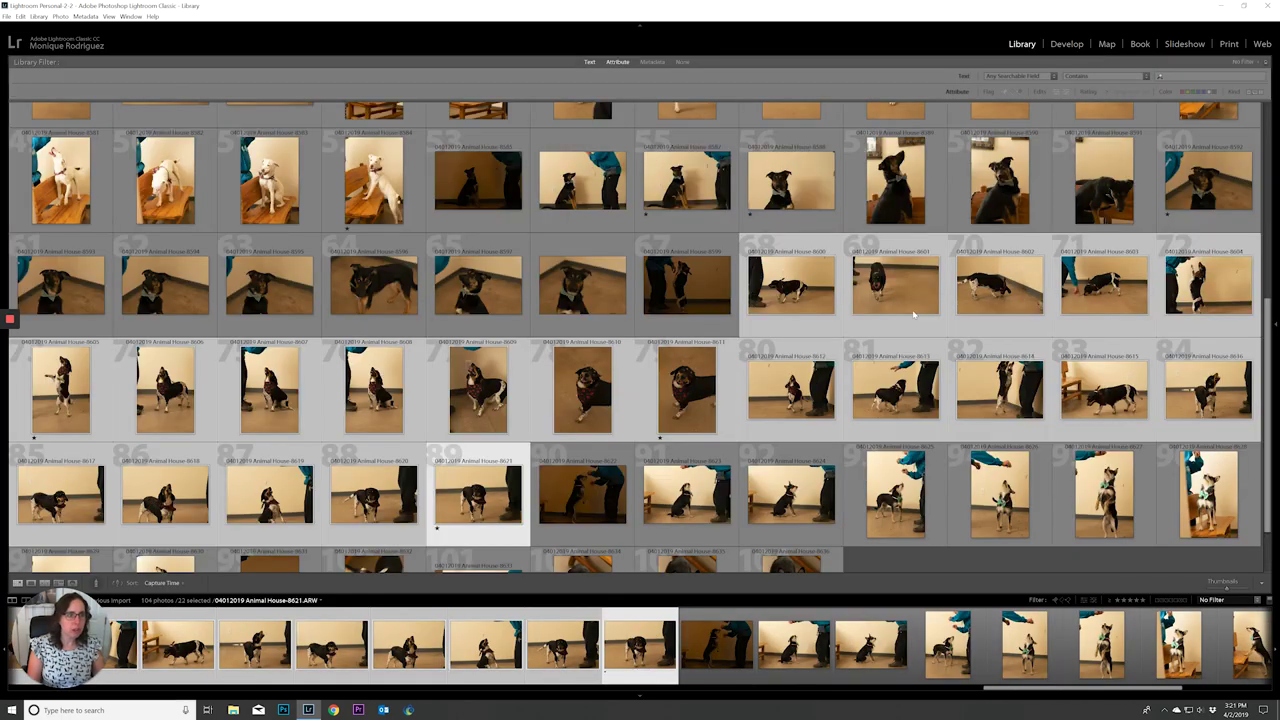
Step: Select the photos of the dog with the green bow tie, 8623 through 8636, and compare them in Survey view
scroll(820, 380, down, 1)
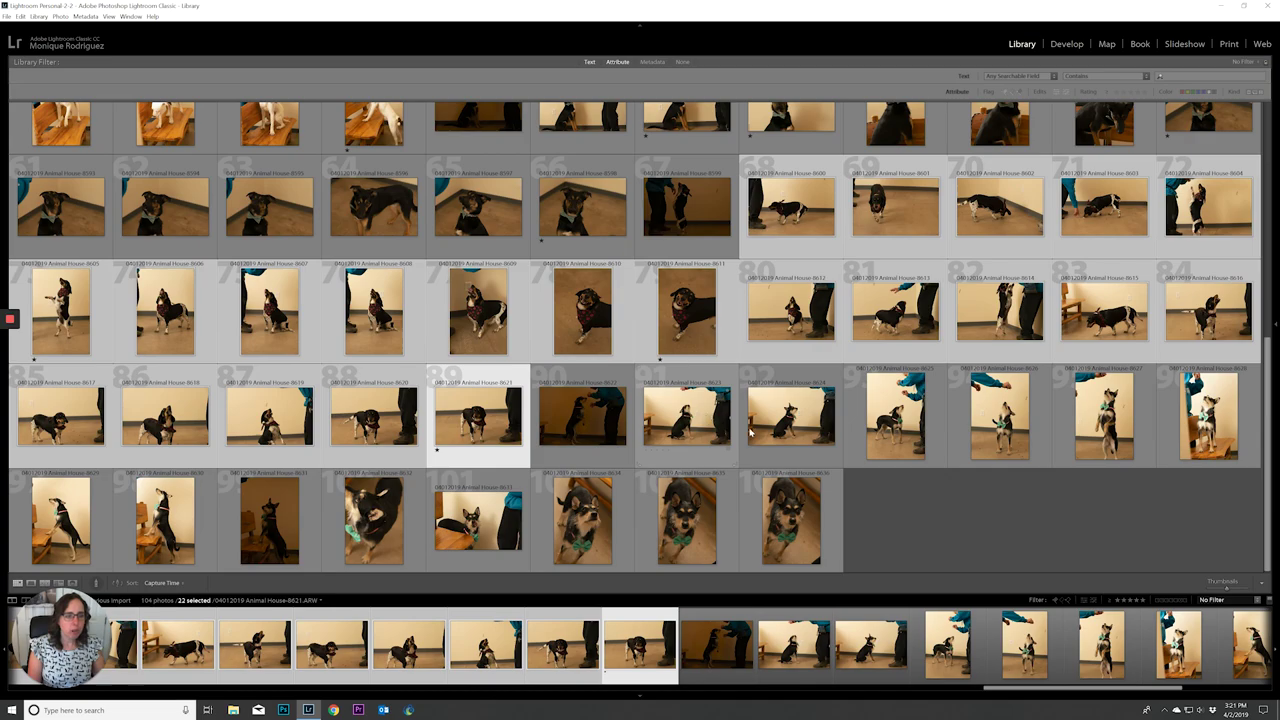
click(687, 430)
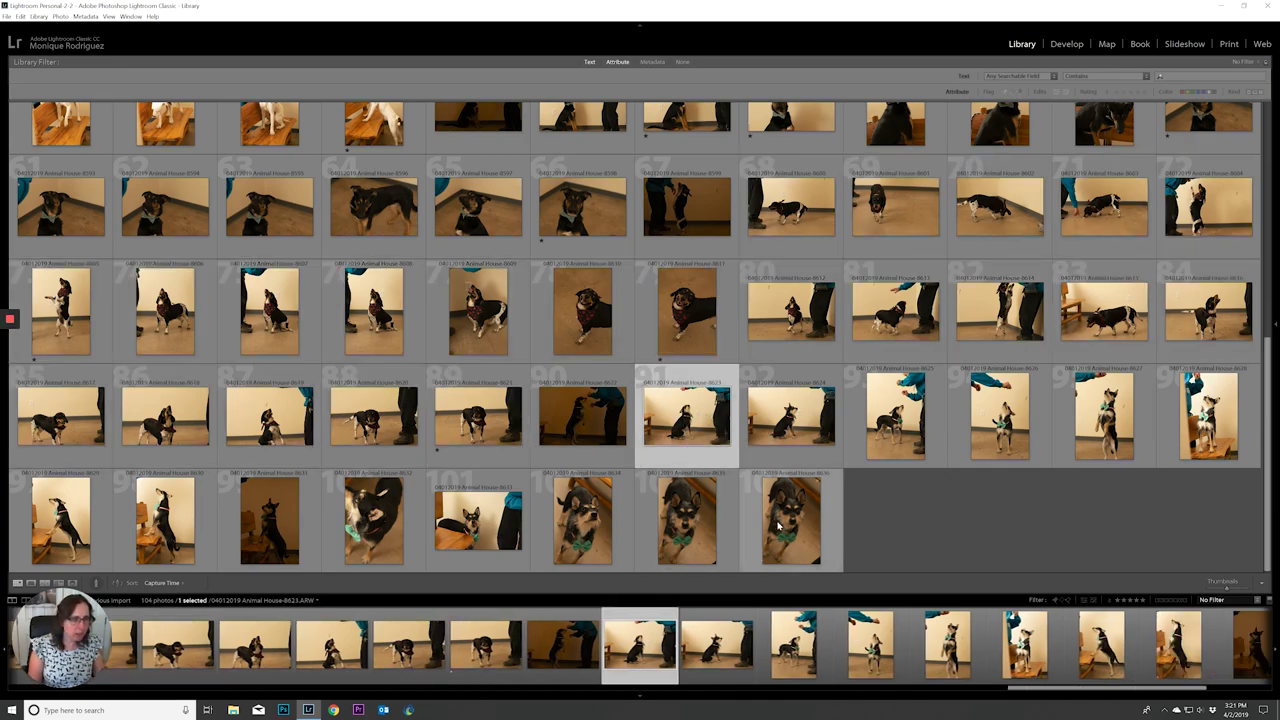
shift+click(779, 525)
key(n)
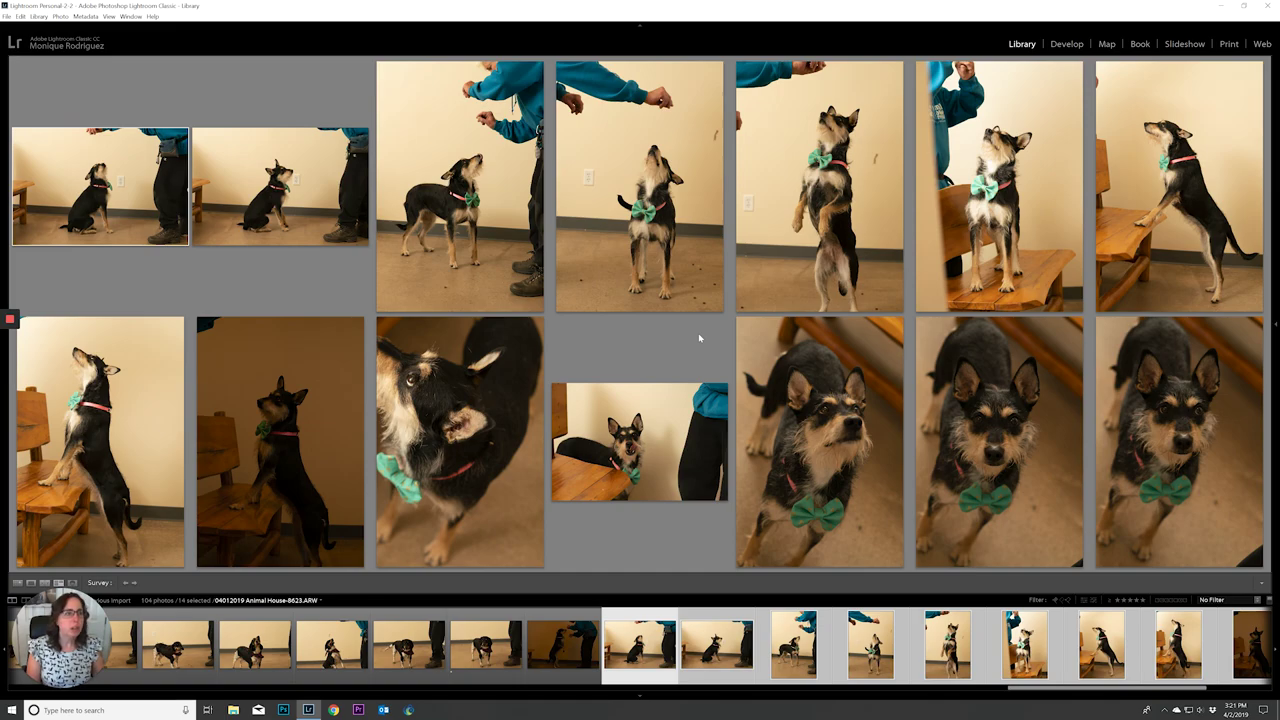
Step: Give one star to the bow-tie dog photos 8635, 8624, 8630 and 8633, and return to the grid
click(1000, 479)
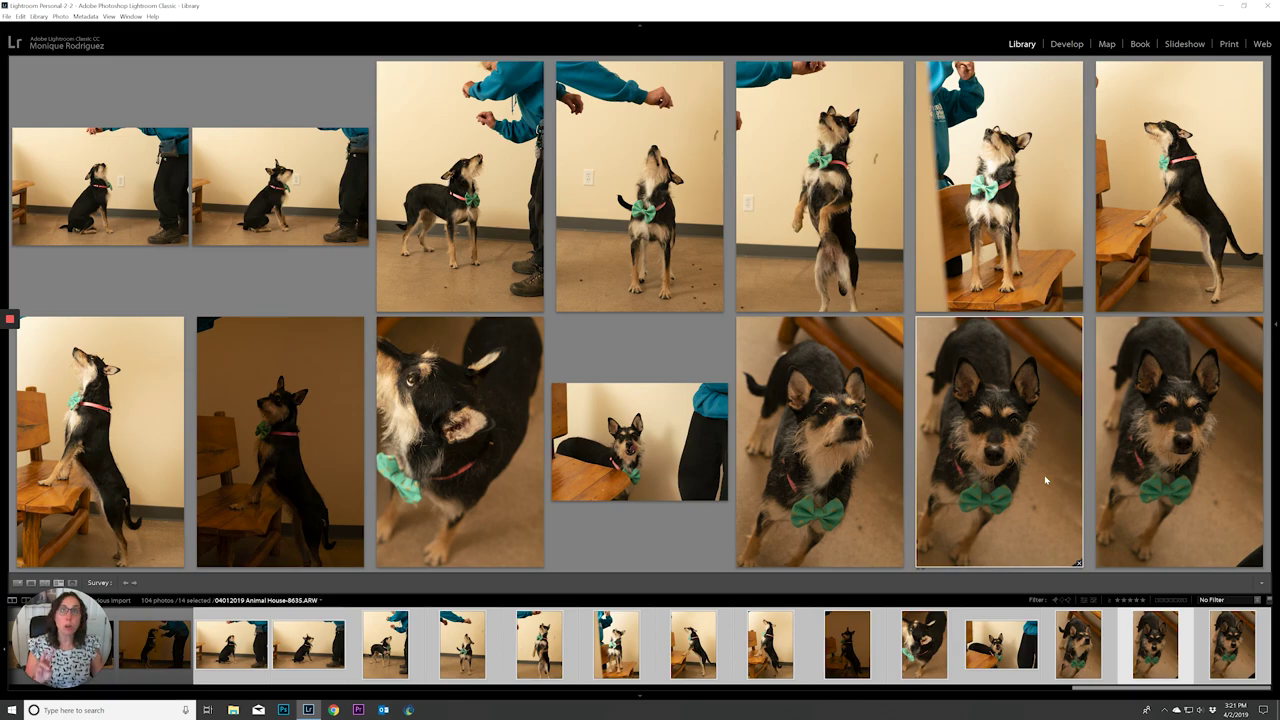
key(1)
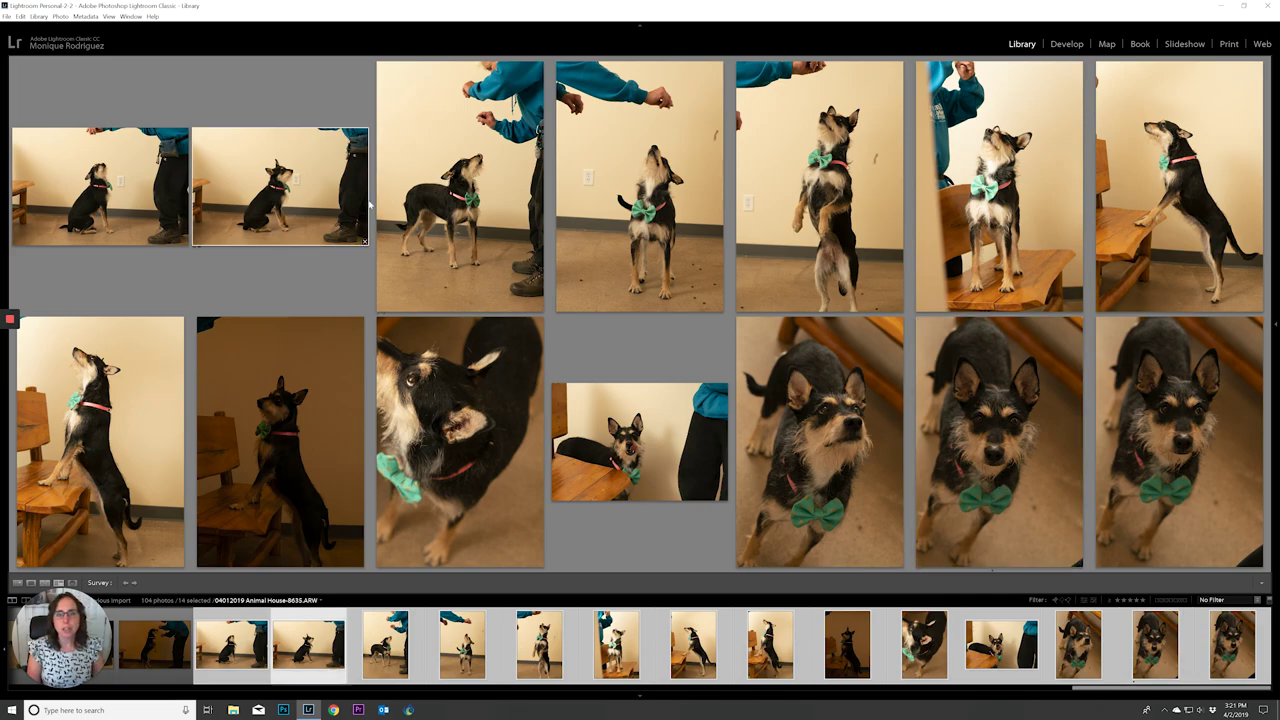
click(268, 203)
key(1)
click(60, 385)
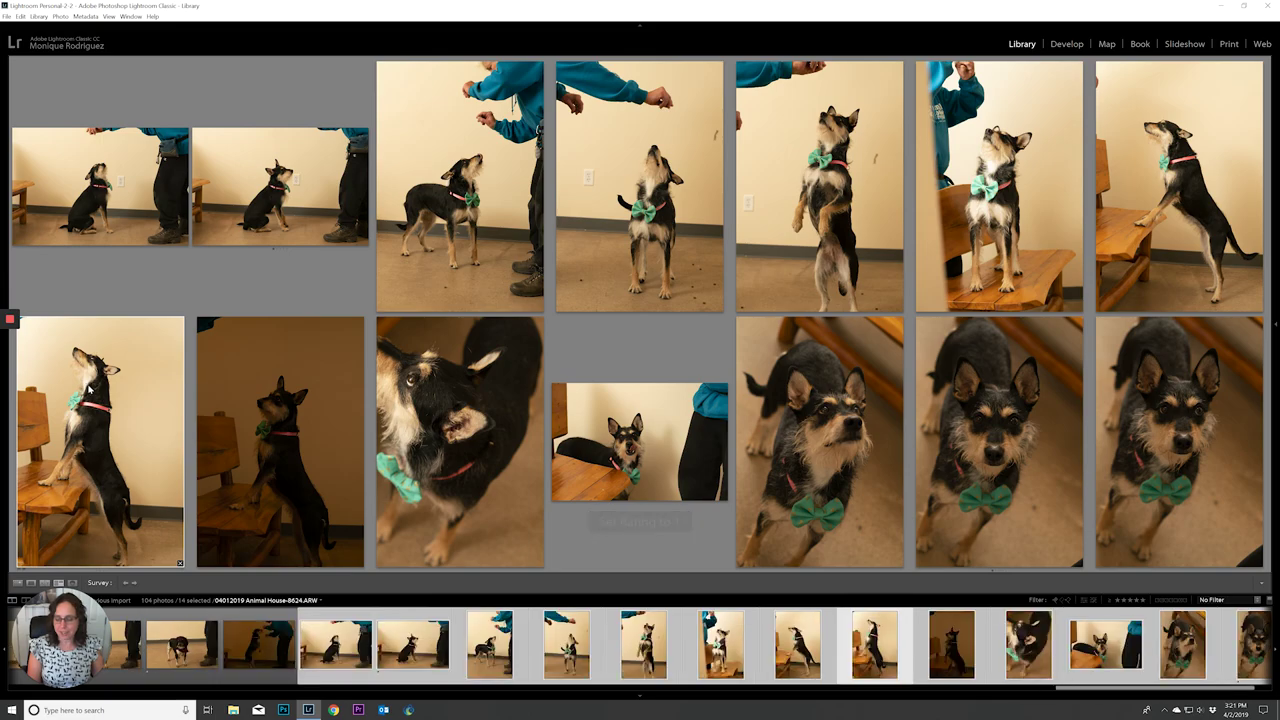
key(1)
click(644, 487)
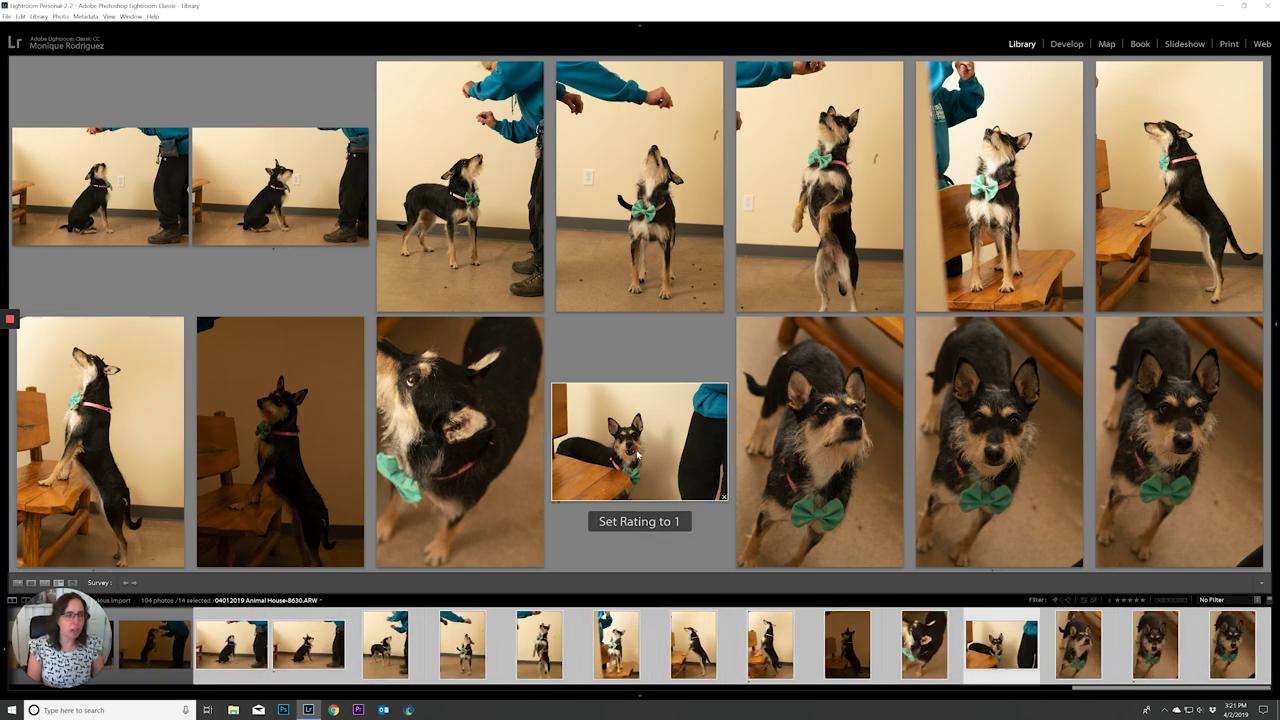
key(1)
key(g)
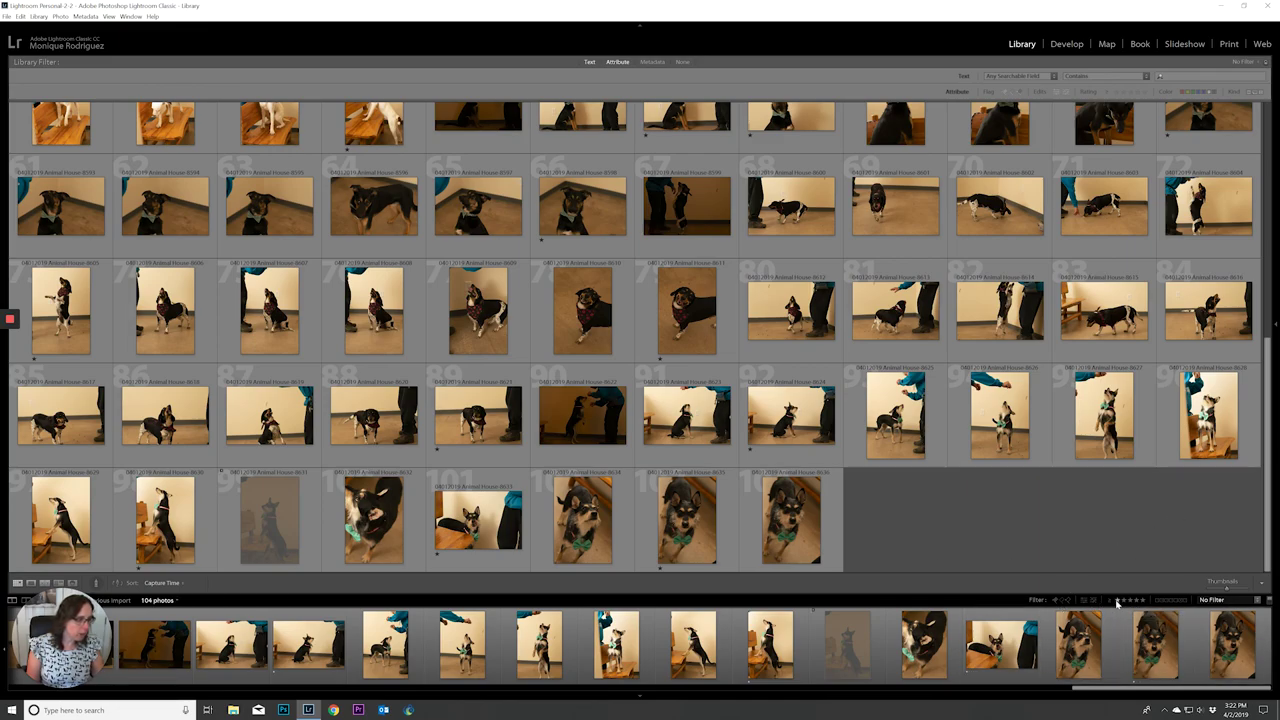
Step: Filter the library to photos rated one star and higher and show all of them together in Survey view
click(1117, 602)
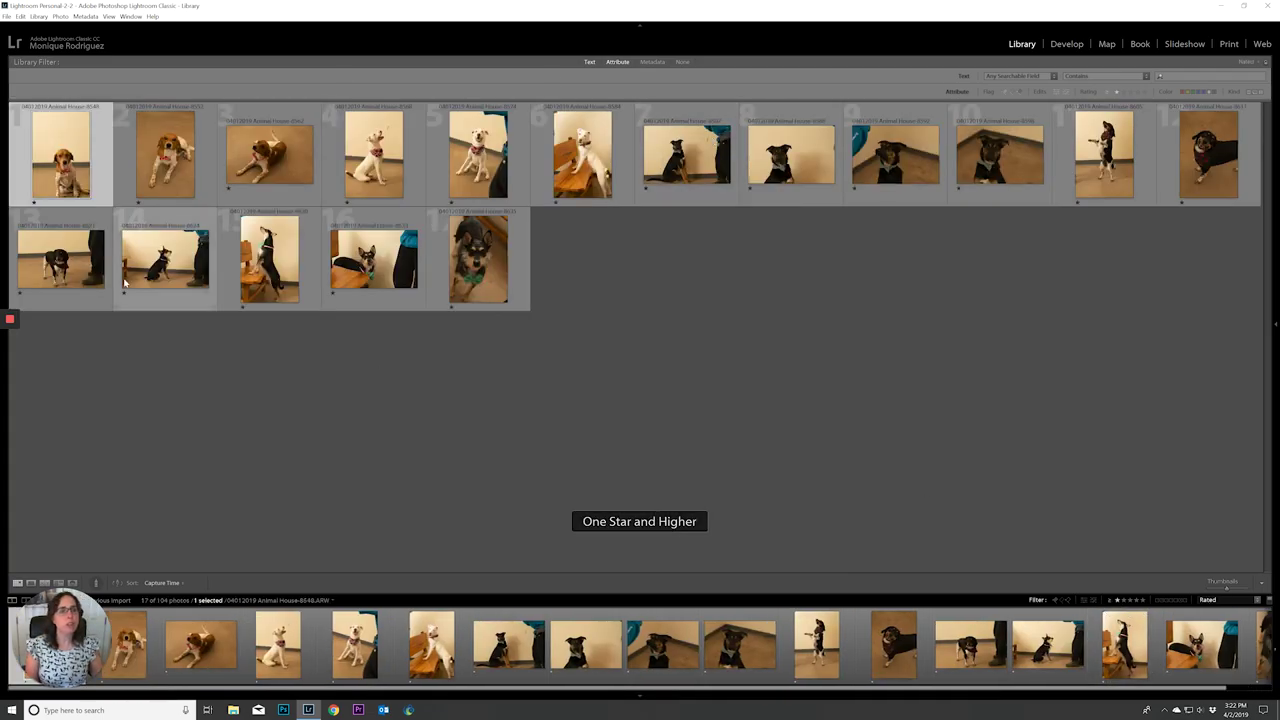
key(ctrl+a)
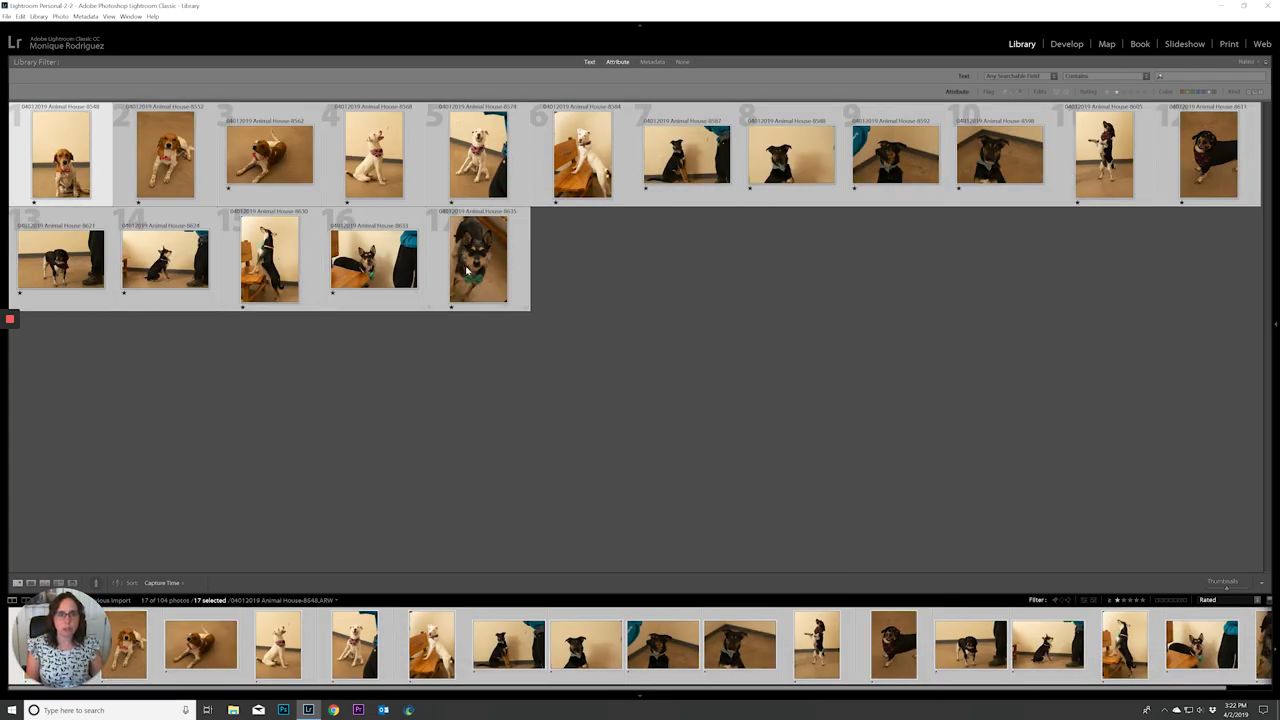
key(n)
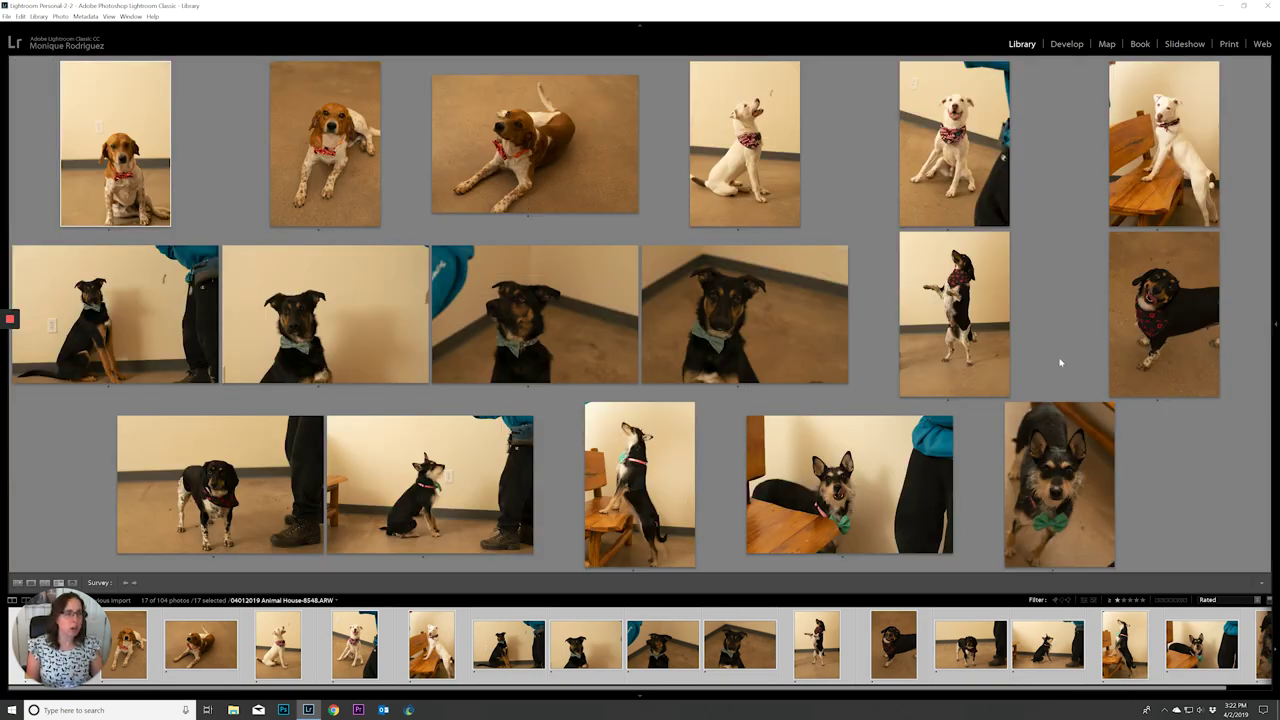
Step: Open the first photo, 8548, in Develop and crop it at the 4 x 5 / 8 x 10 aspect closely around the sitting dog
double_click(121, 160)
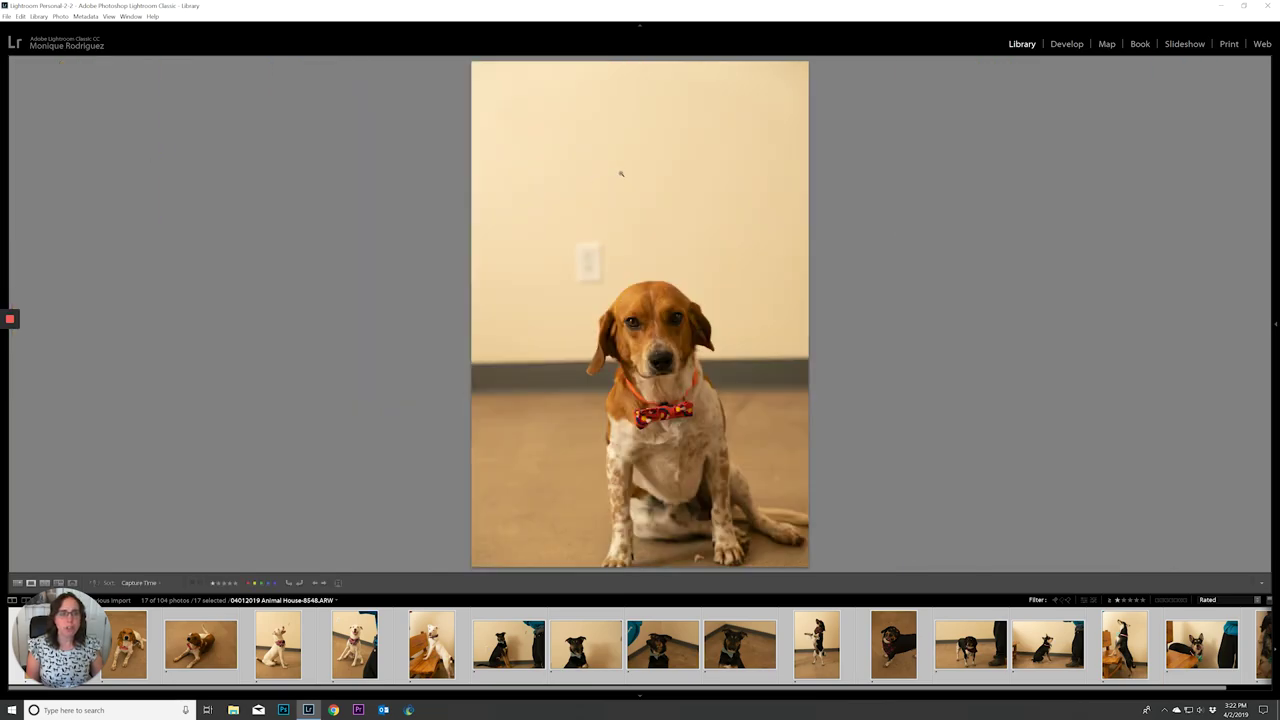
click(1068, 45)
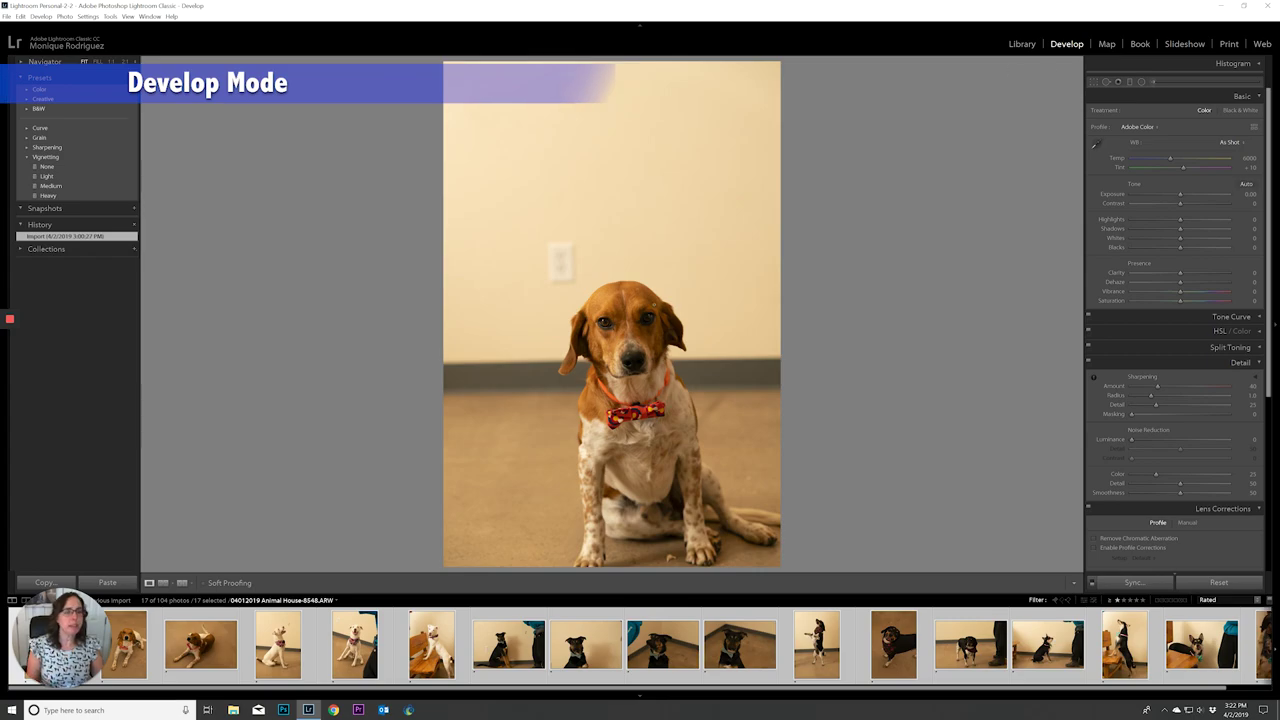
click(1095, 82)
click(1232, 111)
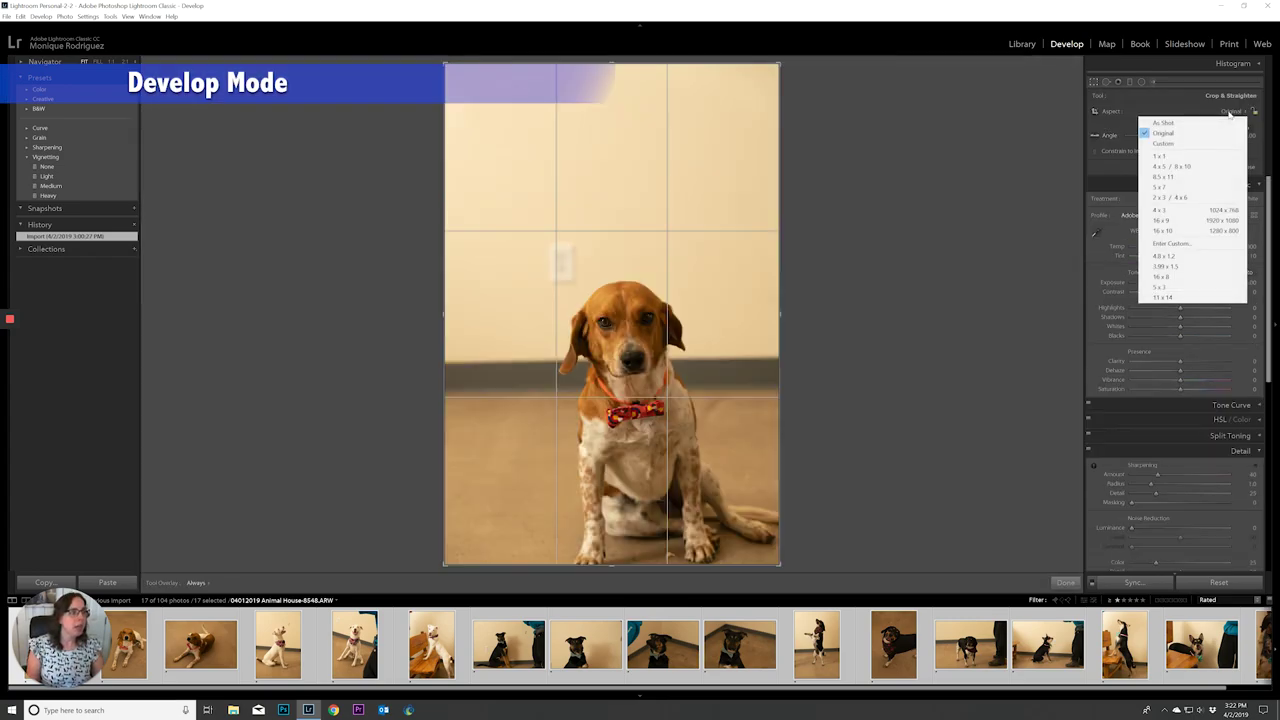
click(1196, 167)
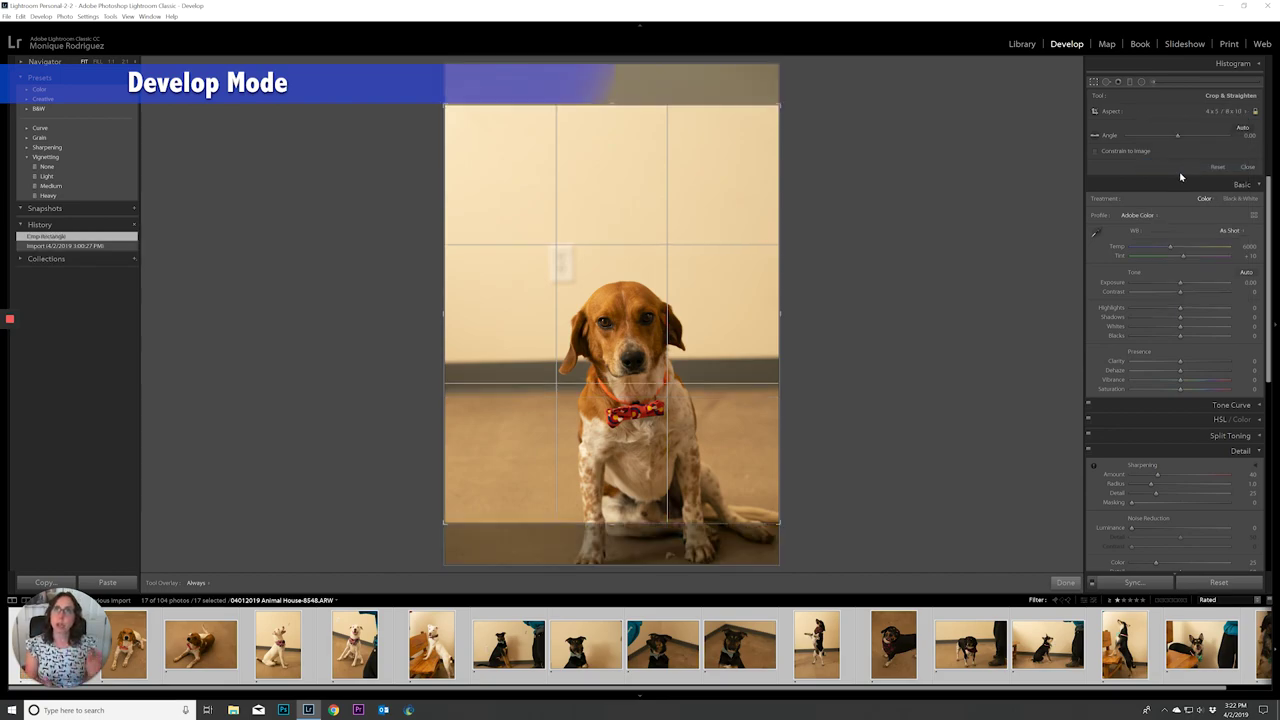
drag(555, 385, 555, 342)
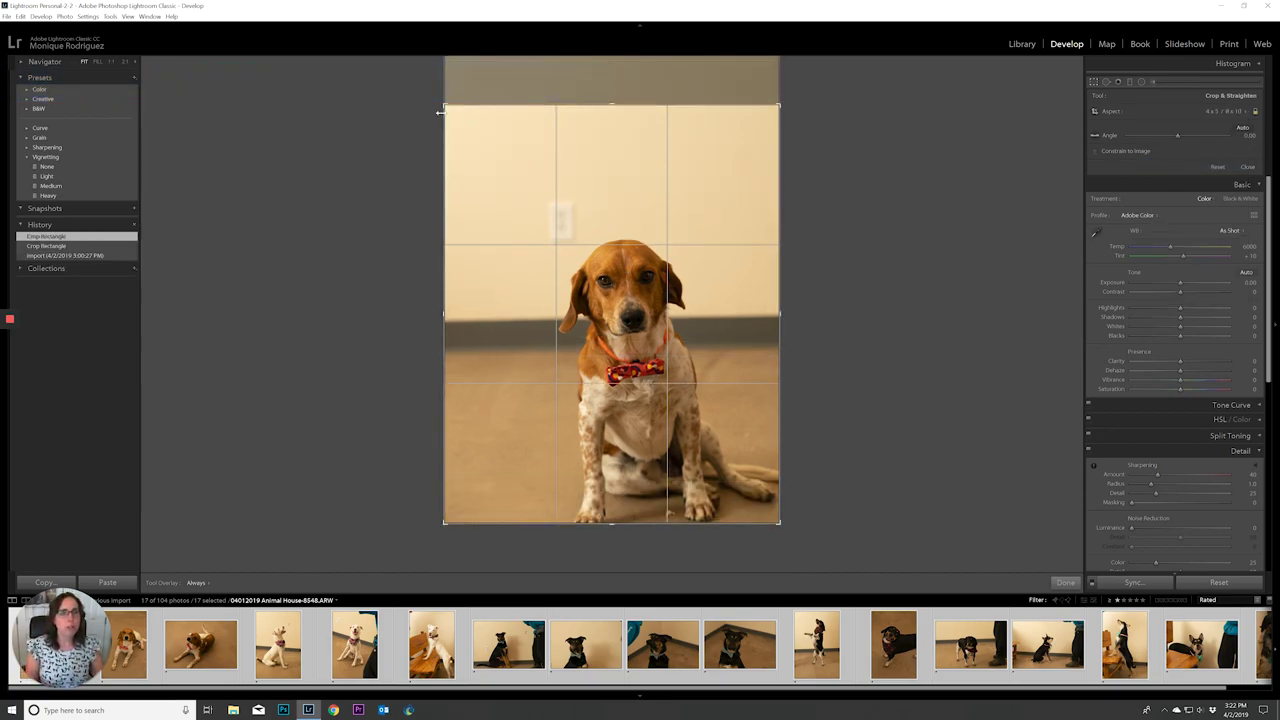
drag(444, 104, 479, 150)
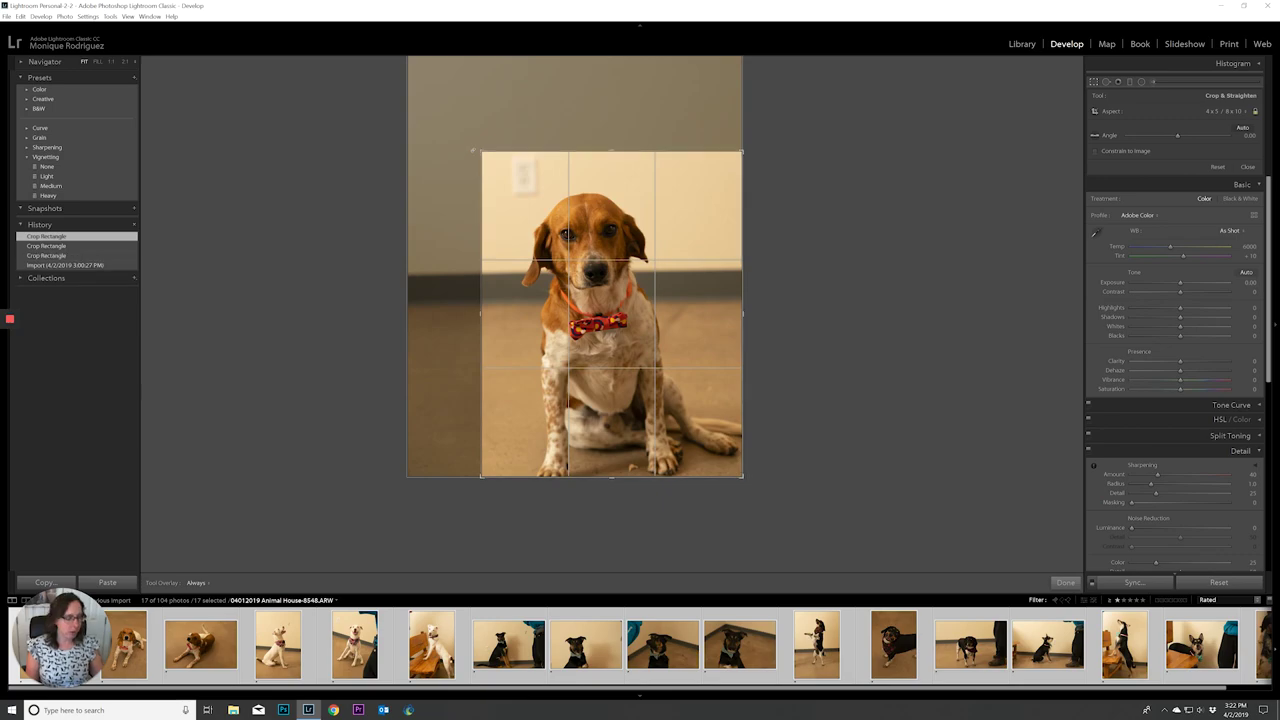
key(Return)
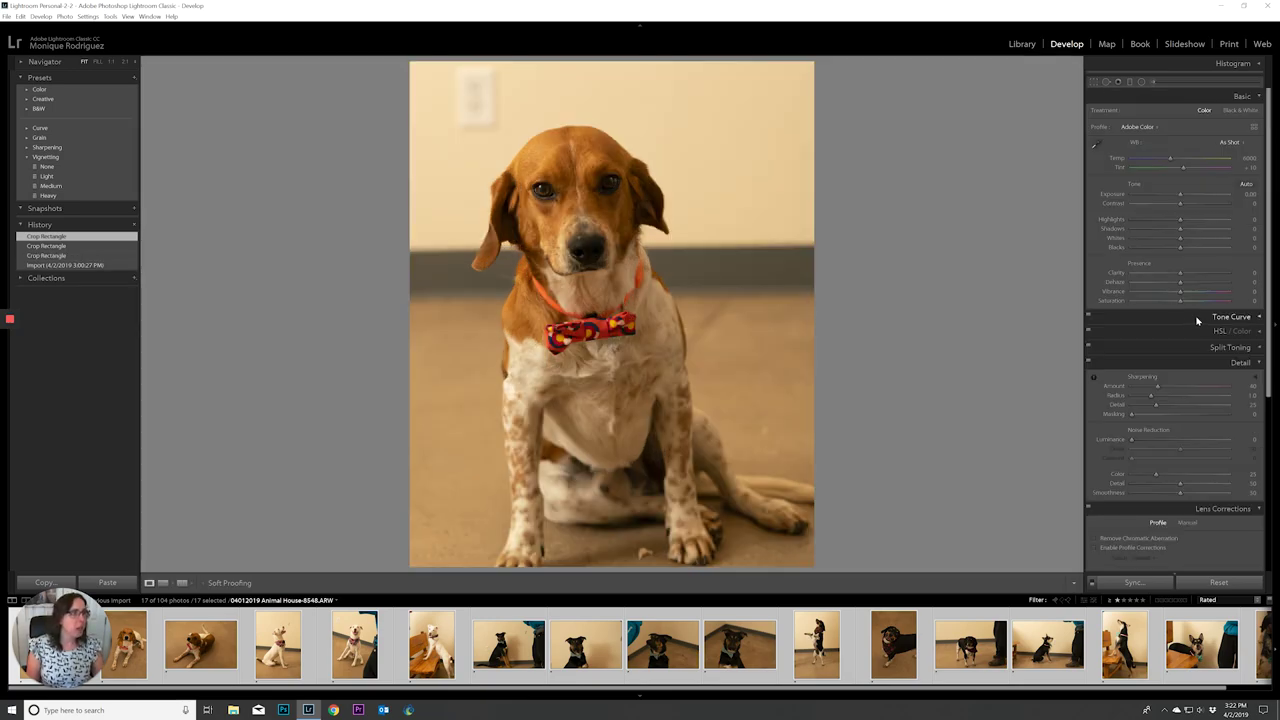
Step: Correct the photo's white balance with the White Balance Selector, and enable lens profile corrections with chromatic aberration removal
click(1094, 145)
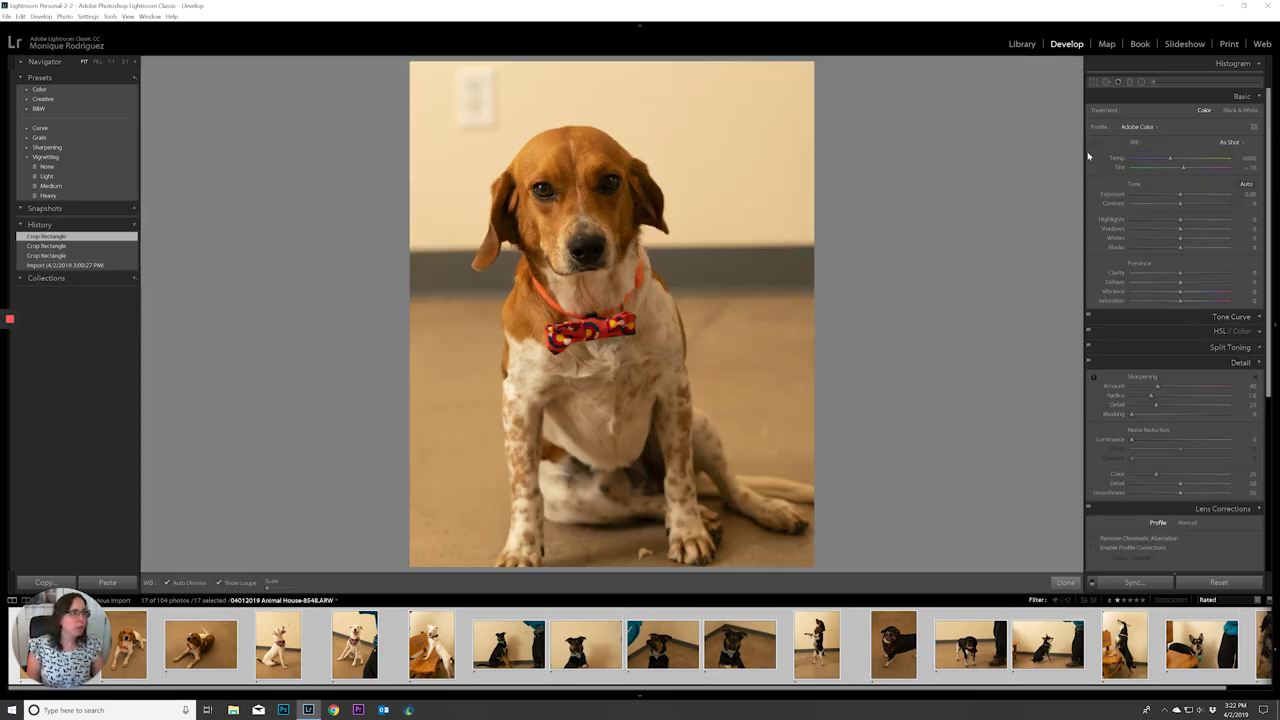
click(890, 283)
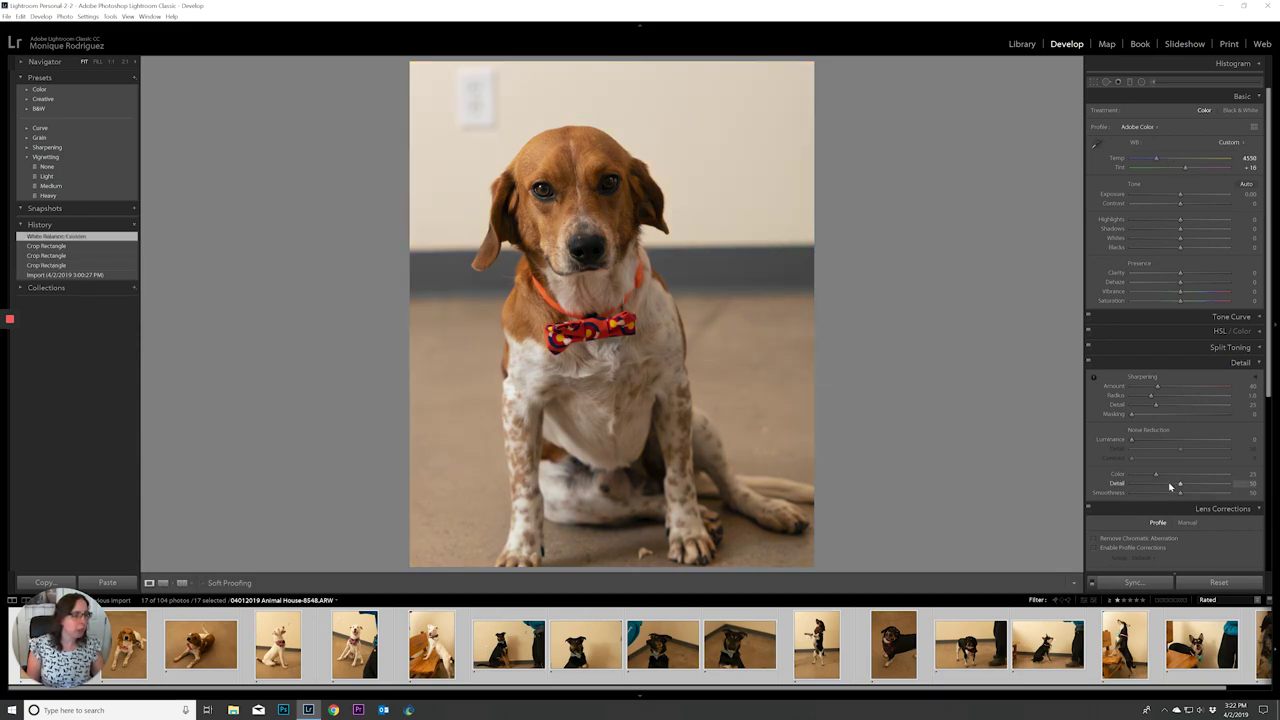
scroll(1171, 486, down, 2)
click(1134, 433)
click(1132, 422)
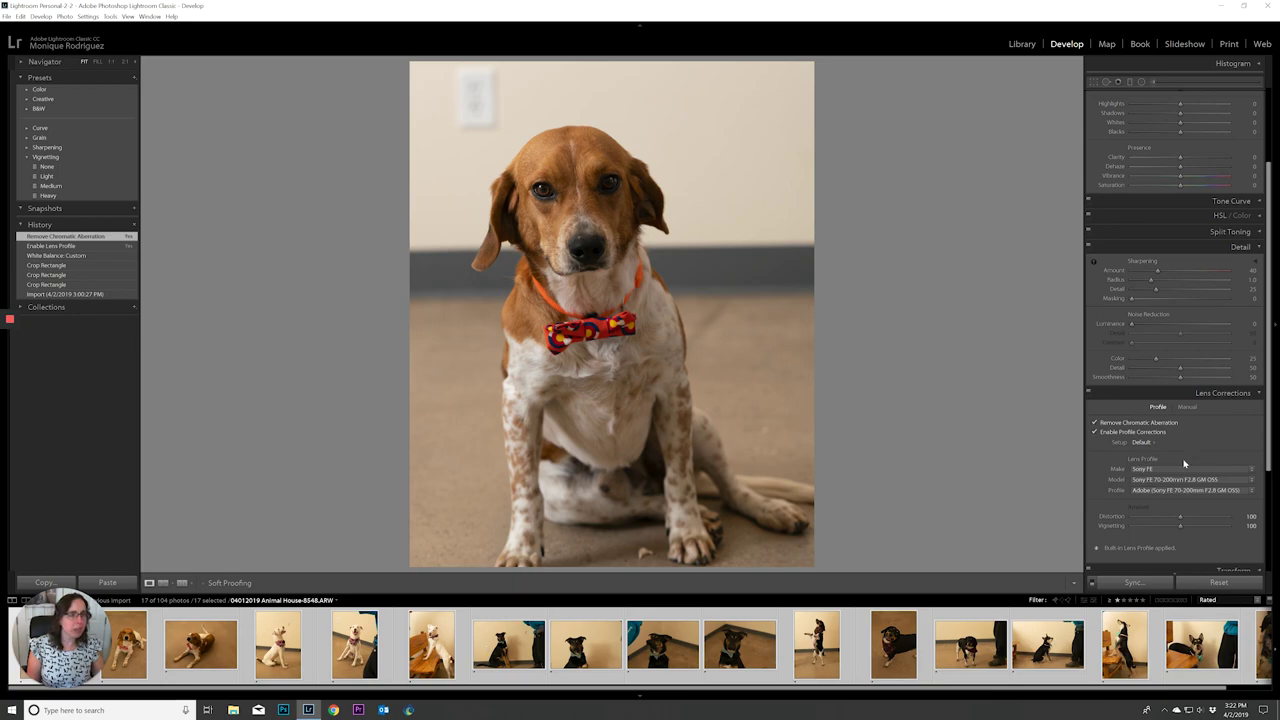
scroll(1192, 463, down, 3)
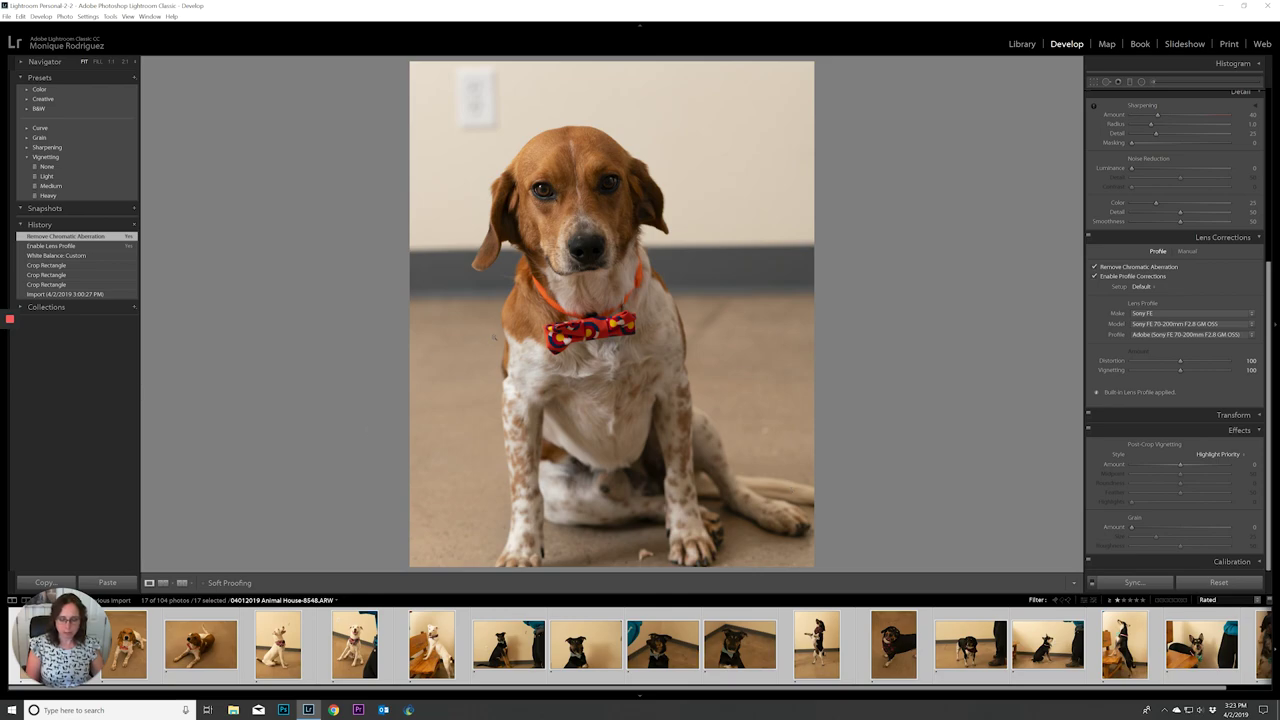
Step: With the edited photo 8548 as the source, select all the one-star photos and synchronize every Develop setting, including the crop
key(g)
click(535, 361)
click(62, 154)
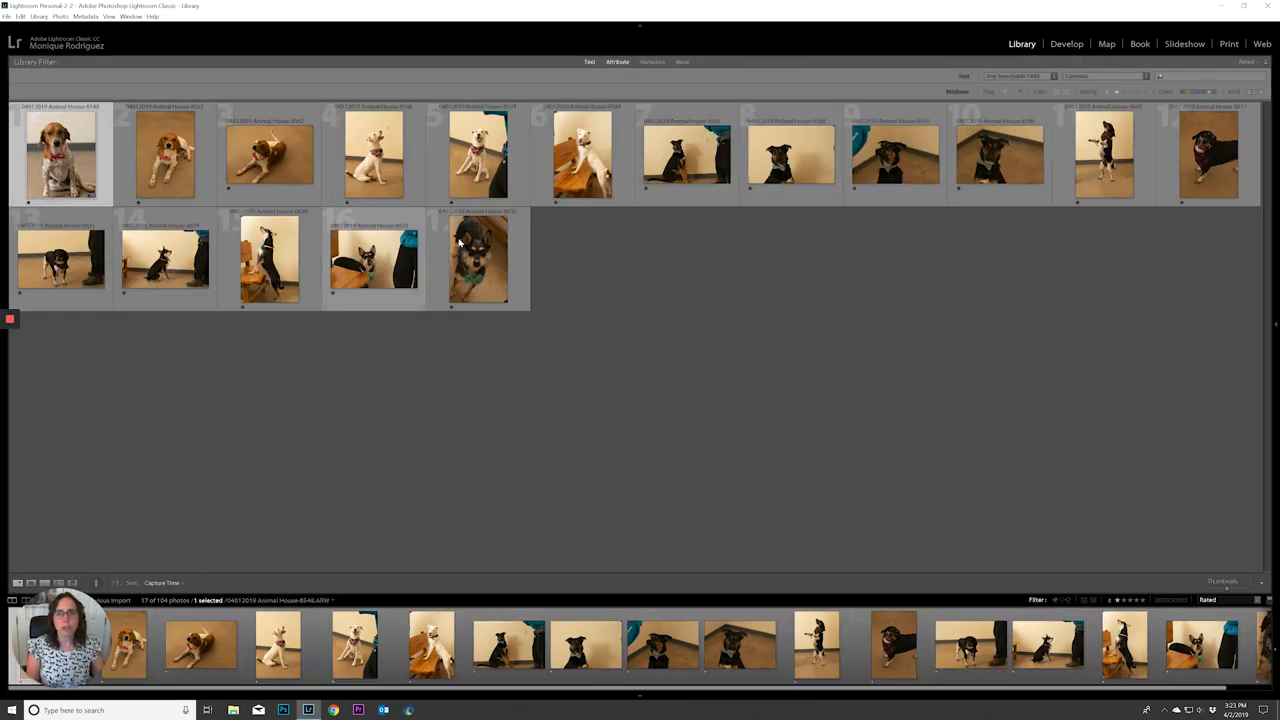
key(e)
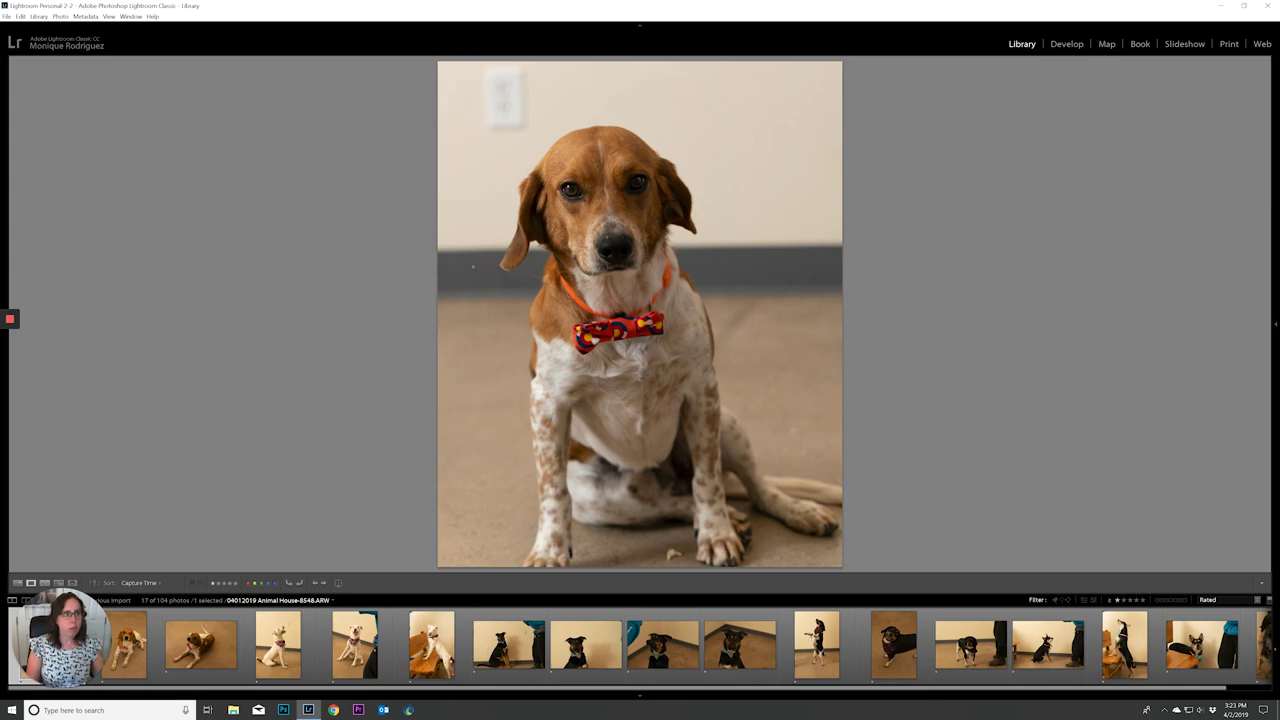
key(d)
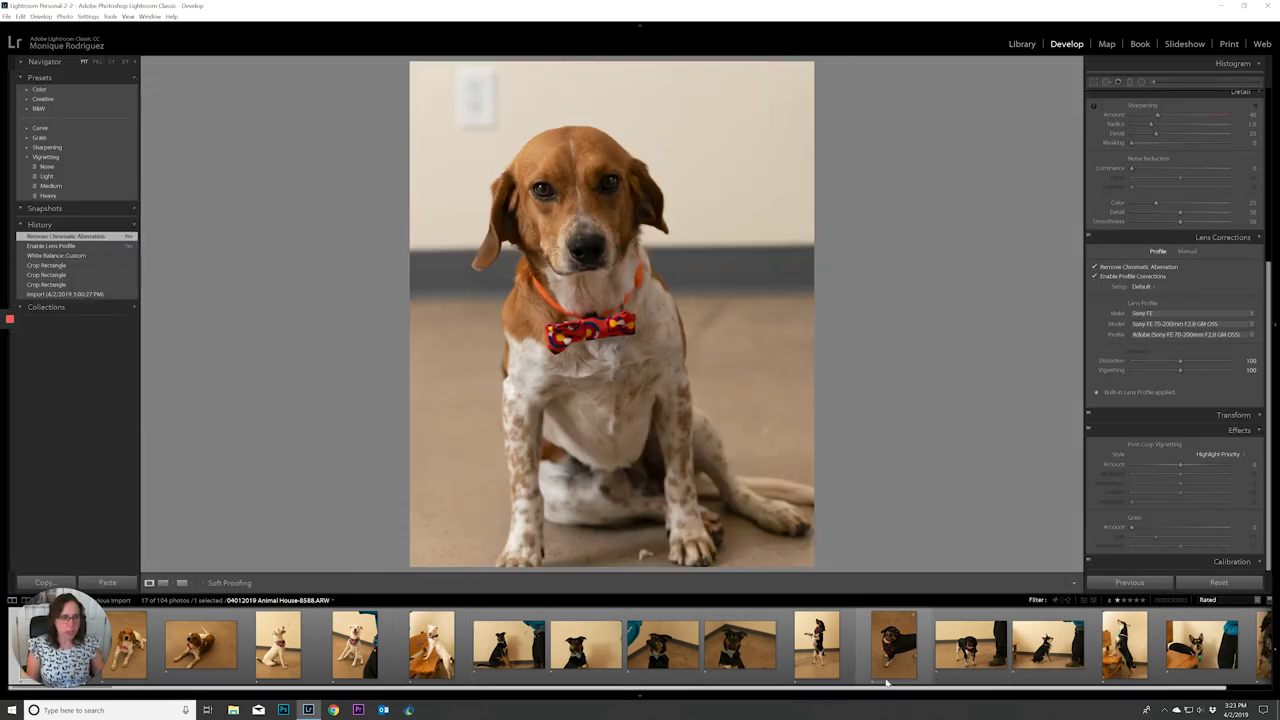
scroll(617, 695, down, 1)
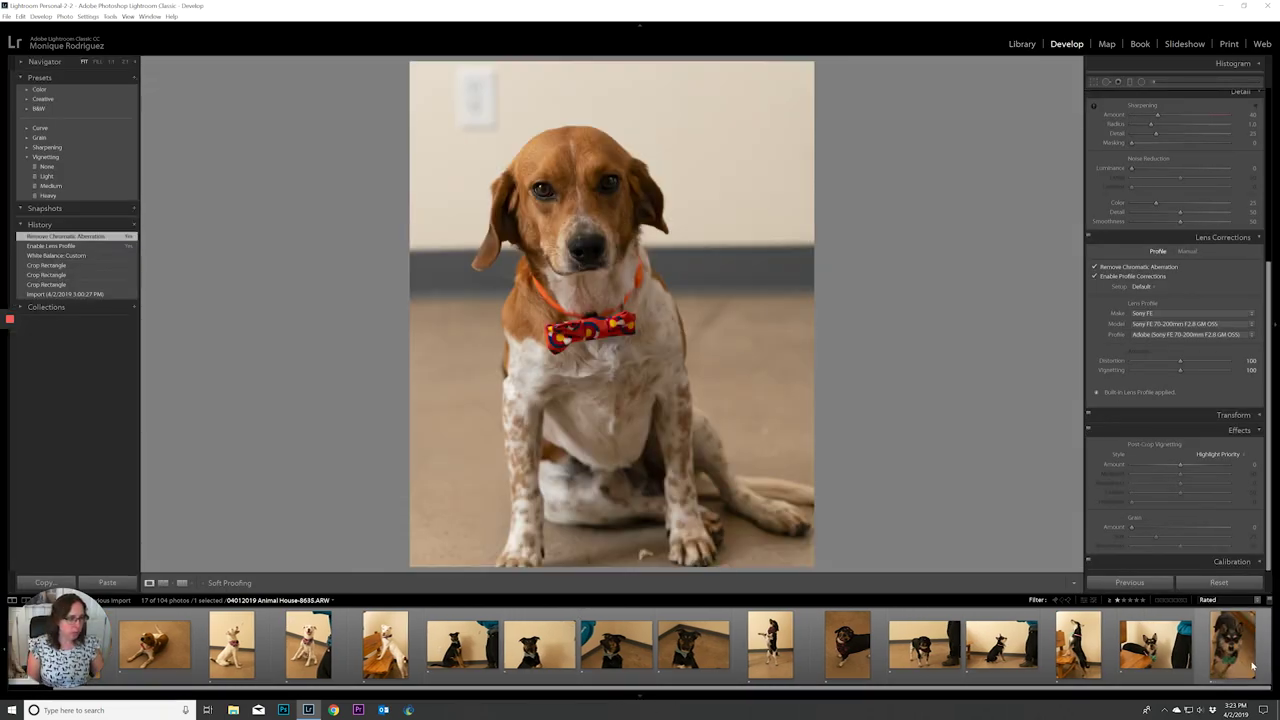
key(ctrl+a)
click(1145, 583)
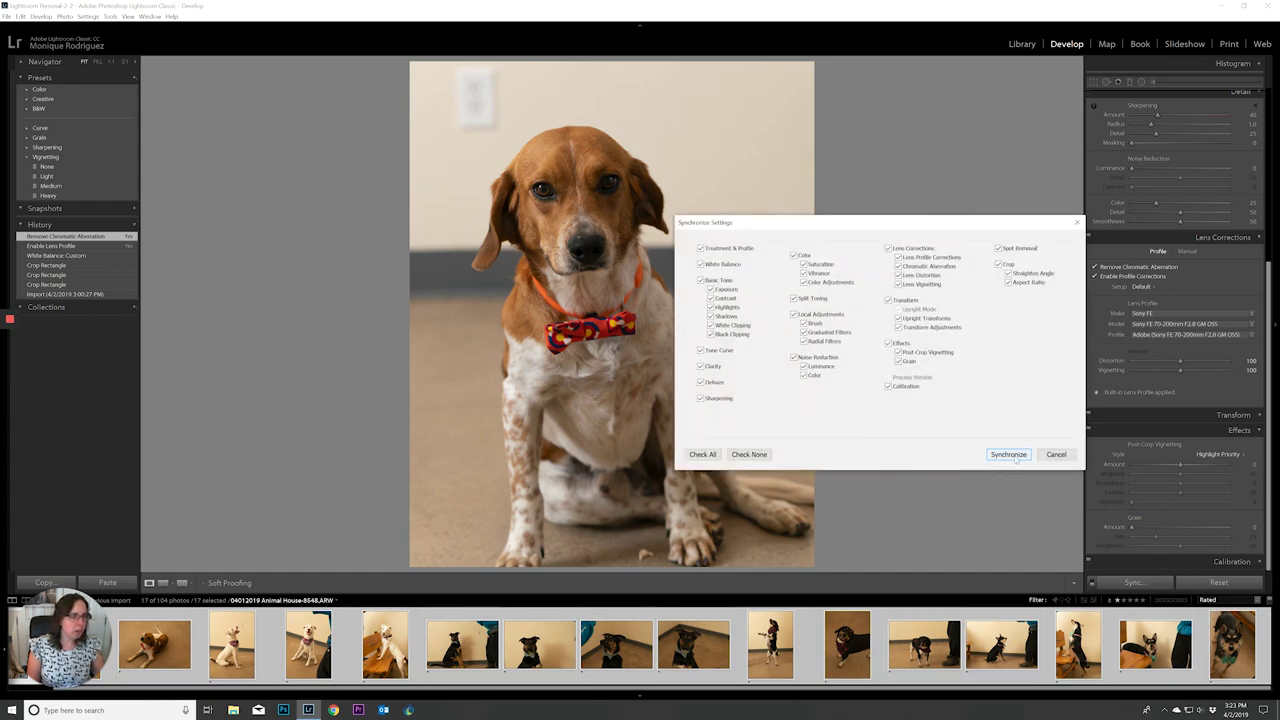
click(1009, 455)
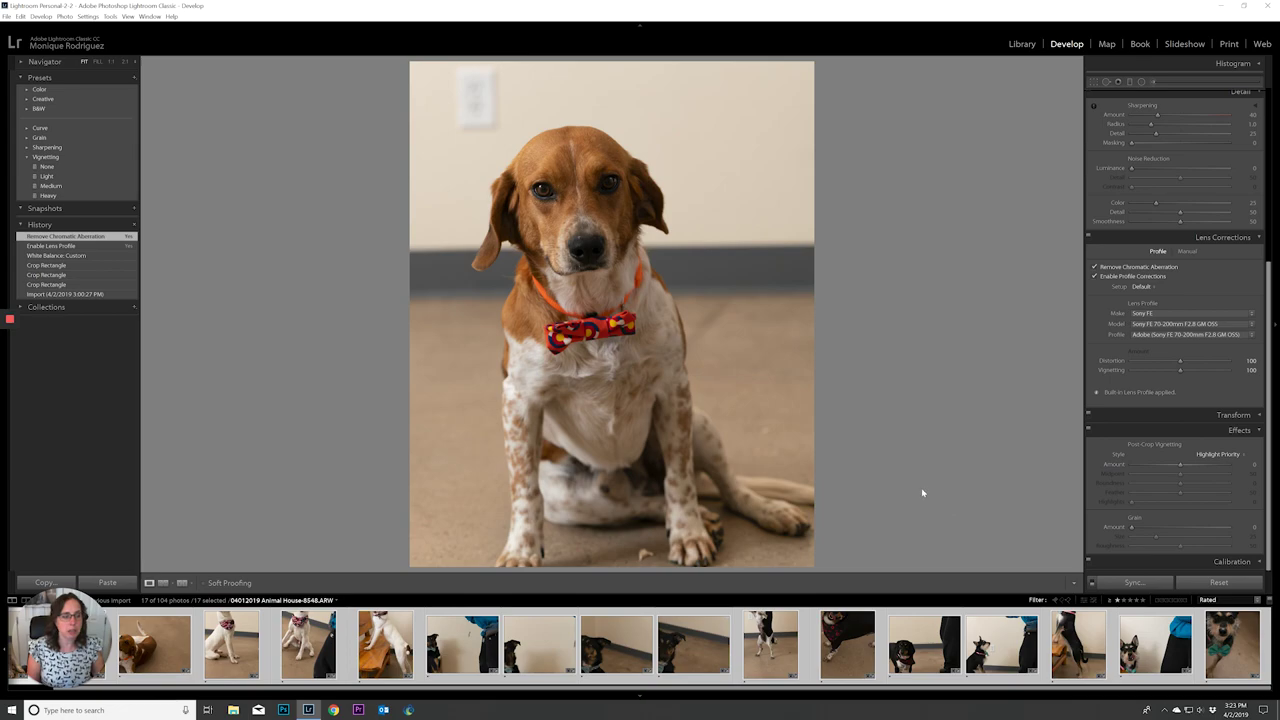
Step: Review the synchronized photos in the grid and return to the sitting dog photo's Basic adjustments in Develop
key(g)
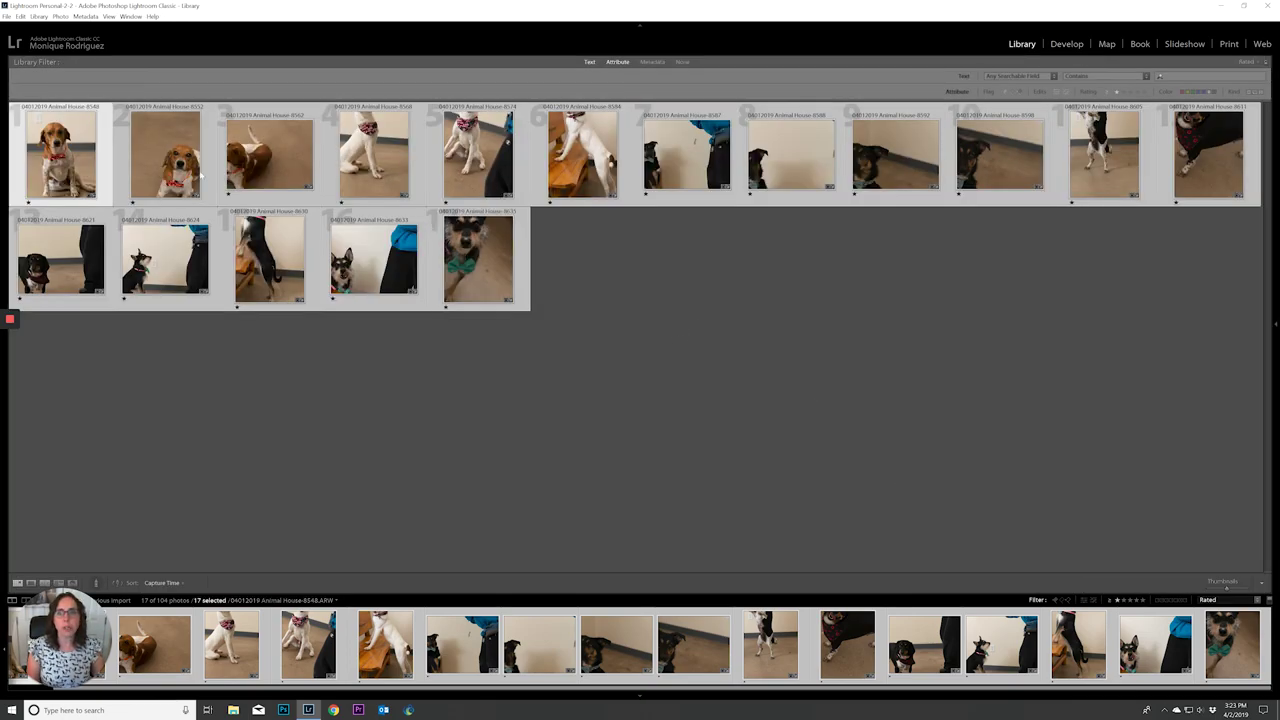
key(e)
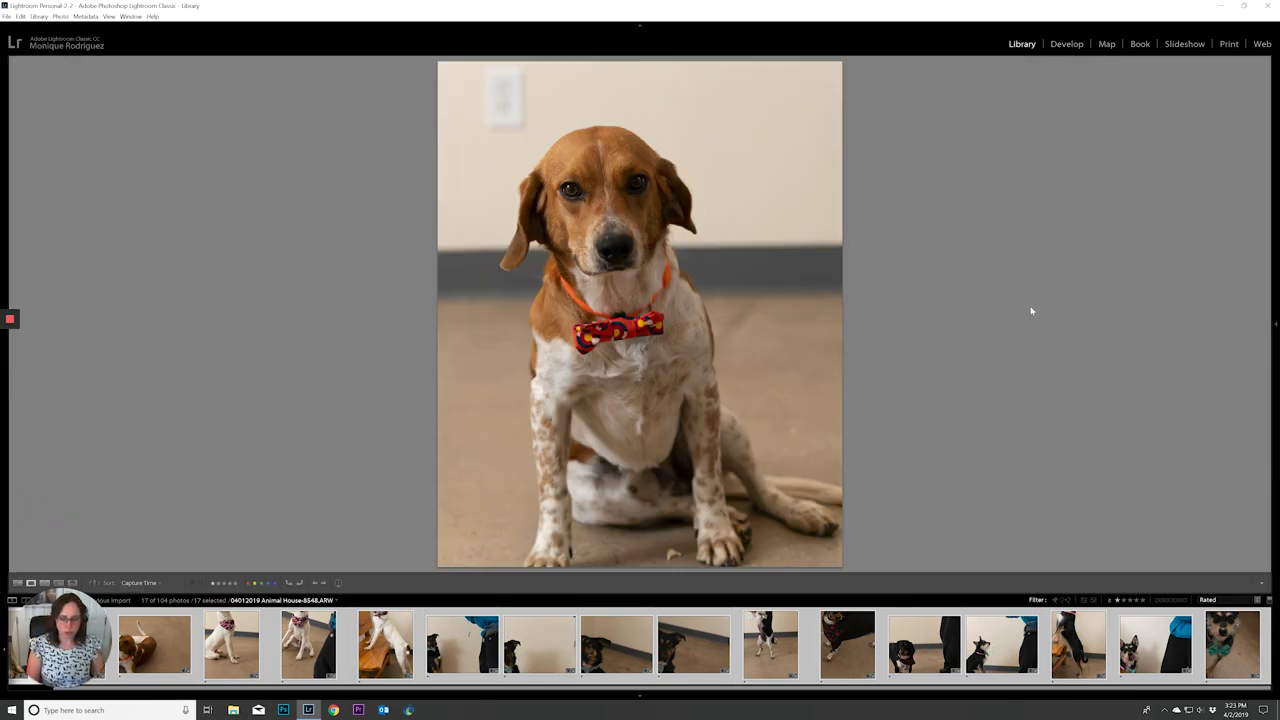
key(d)
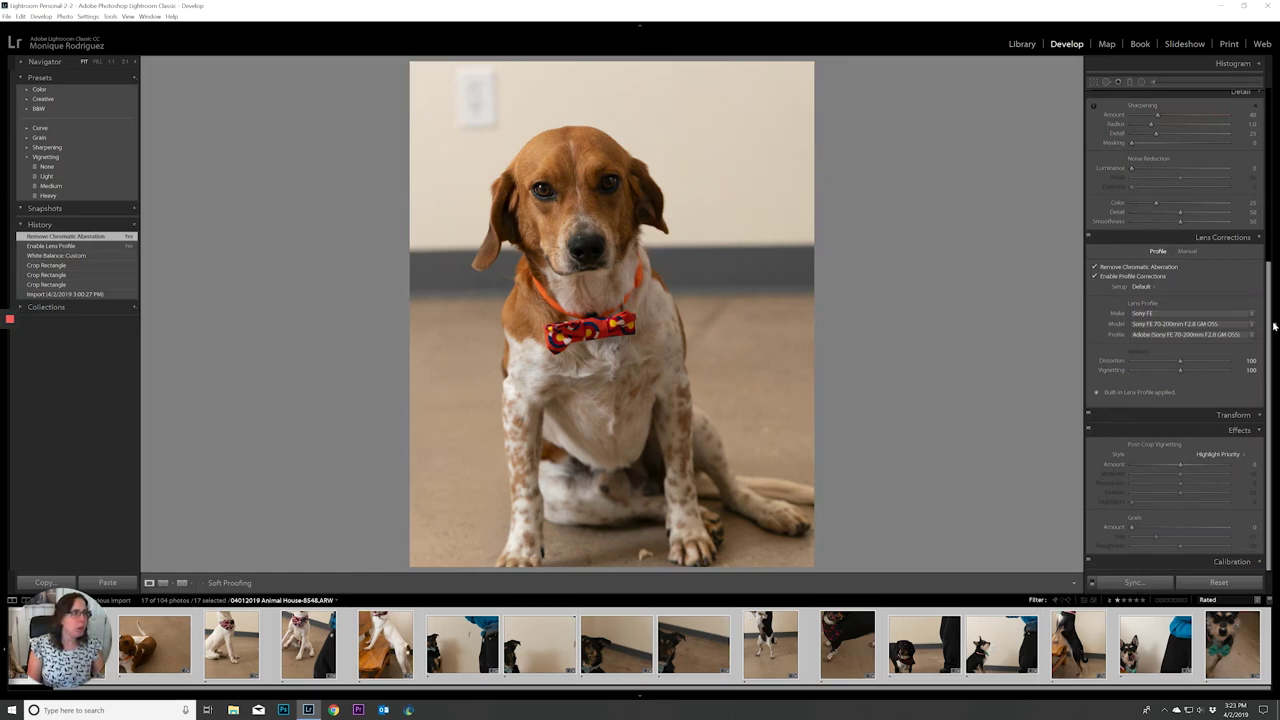
drag(1270, 329, 1278, 156)
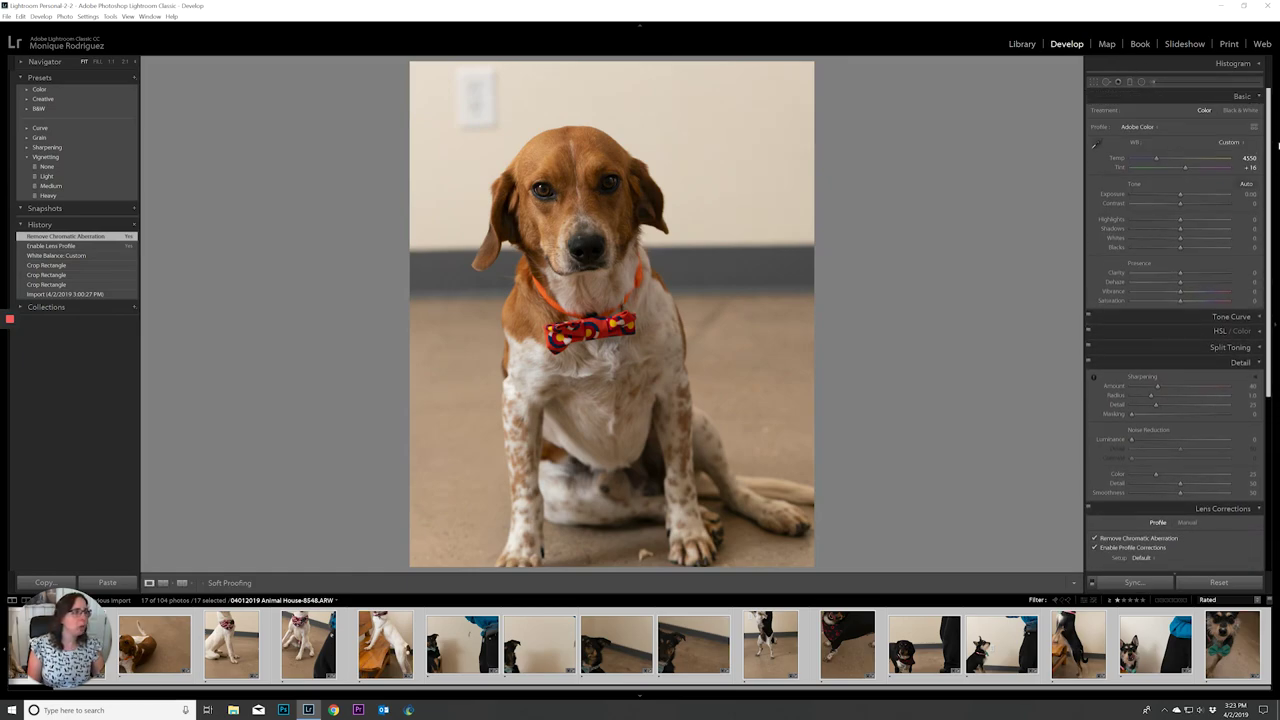
Step: Apply Auto tone settings to the sitting dog photo 8548 and raise its exposure to +1.22
key(ctrl+u)
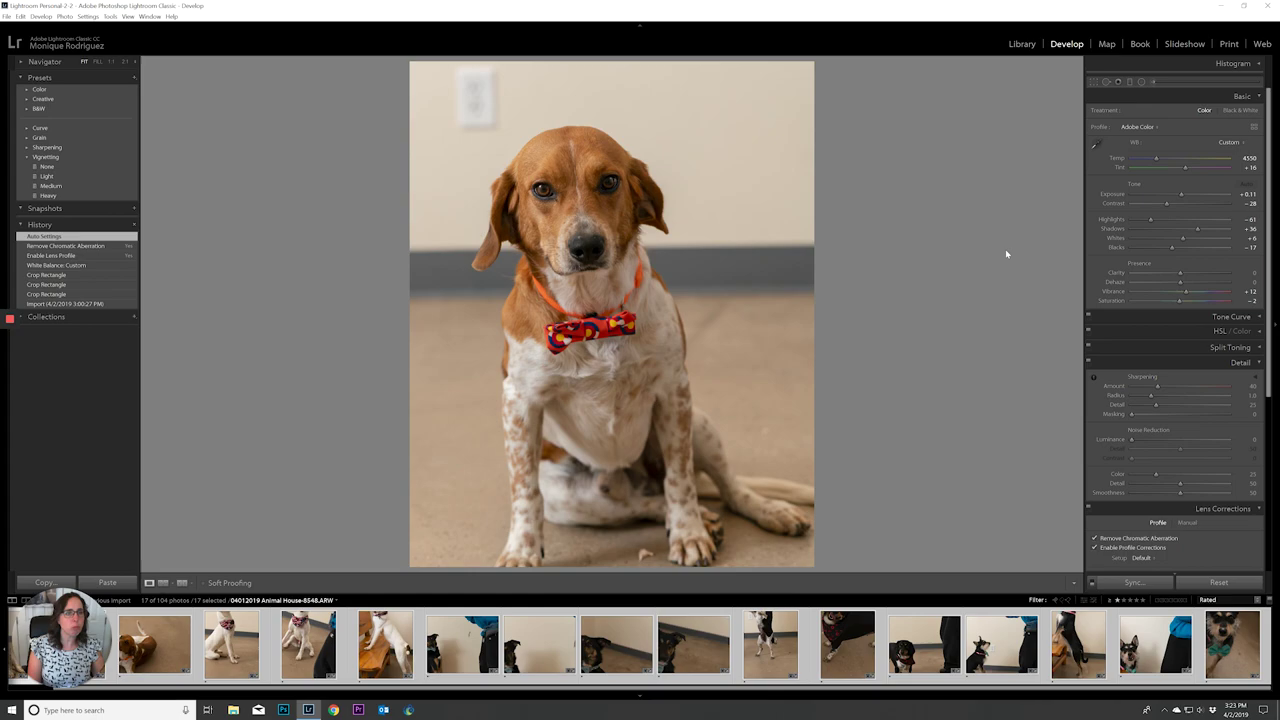
click(1190, 194)
double_click(1190, 194)
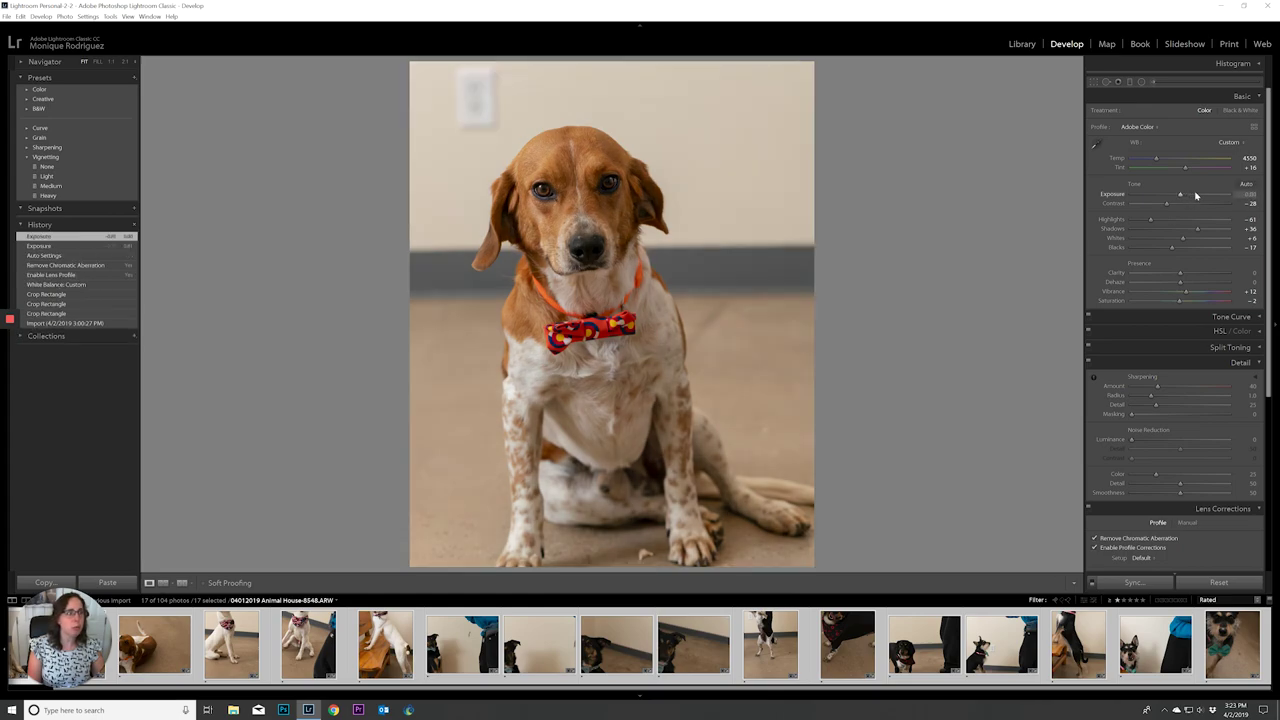
click(1194, 197)
drag(1194, 197, 1191, 197)
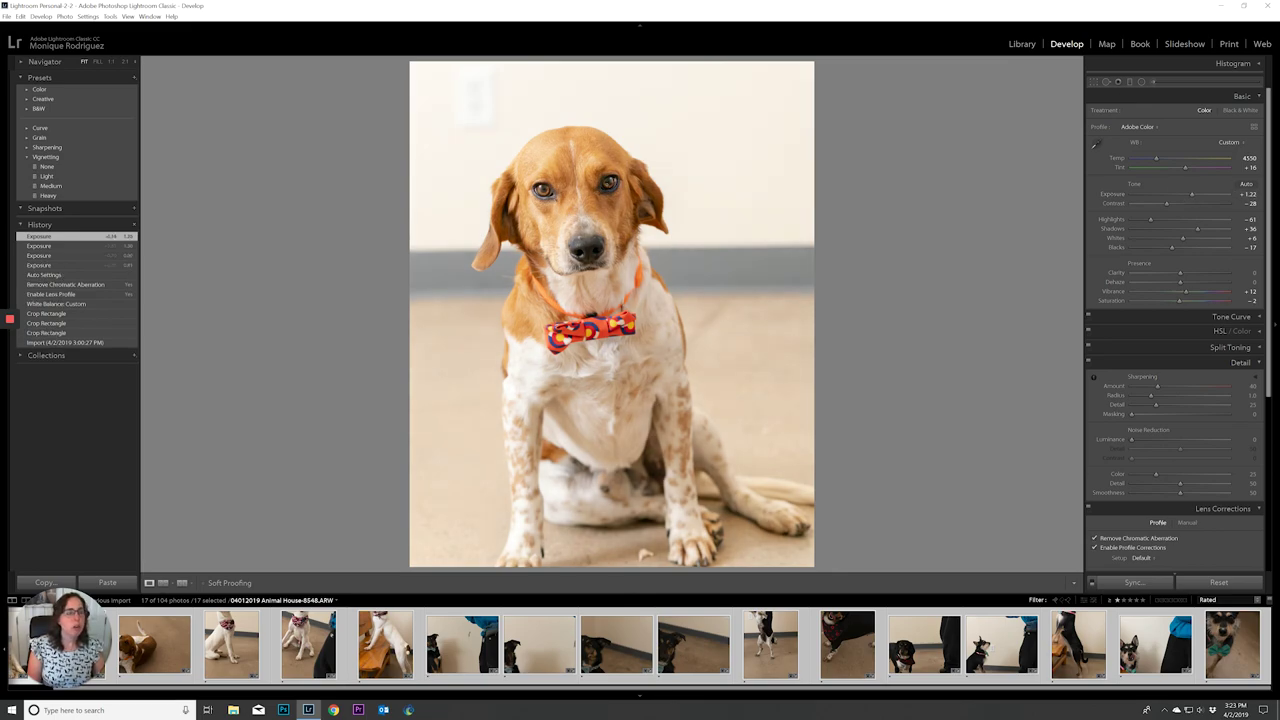
click(607, 187)
click(607, 187)
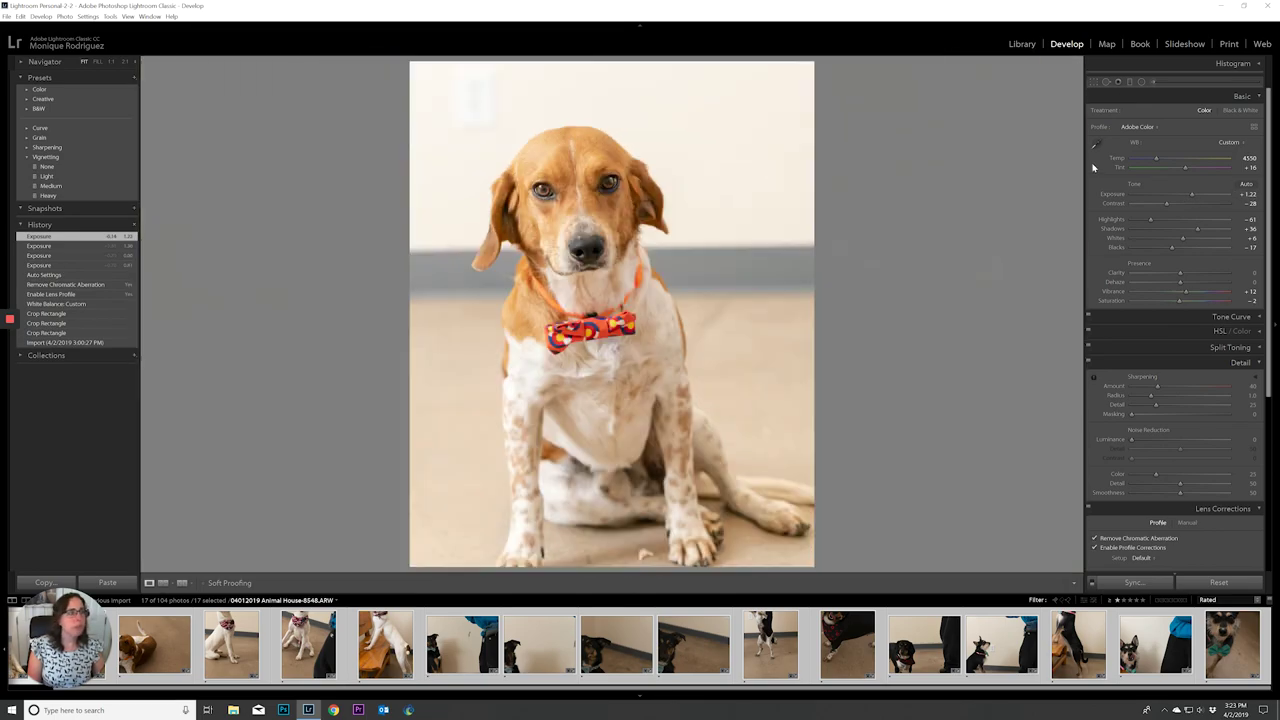
Step: Remove the electrical outlet from the wall above the dog with a Heal spot removal brush of size 80
click(1106, 81)
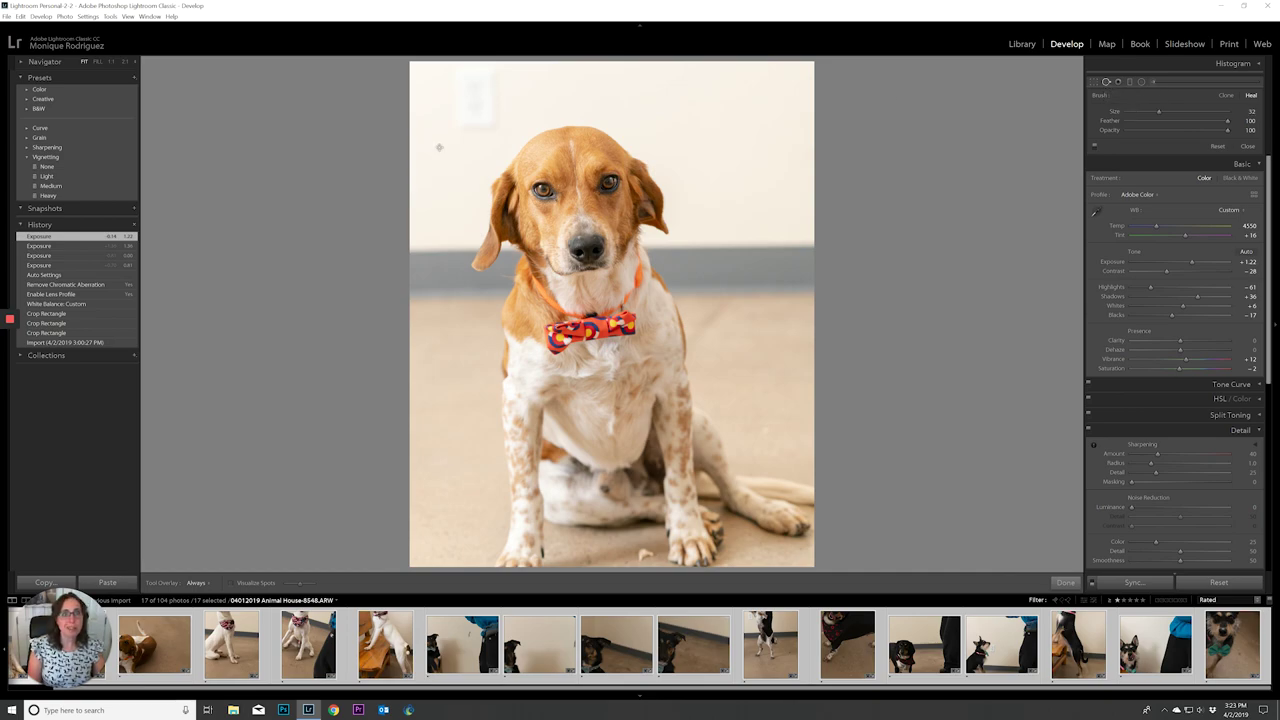
scroll(451, 148, up, 8)
scroll(451, 148, up, 1)
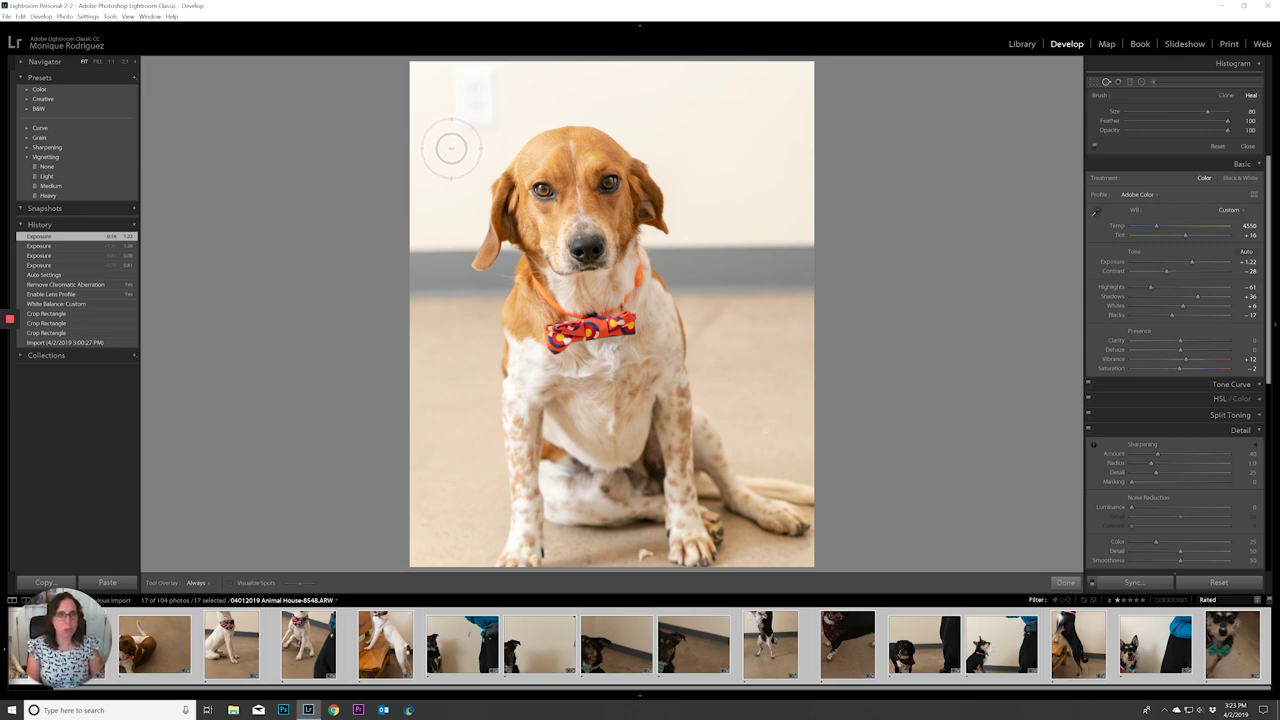
mouse_move(458, 118)
mouse_down()
mouse_move(453, 88)
mouse_move(475, 84)
mouse_up()
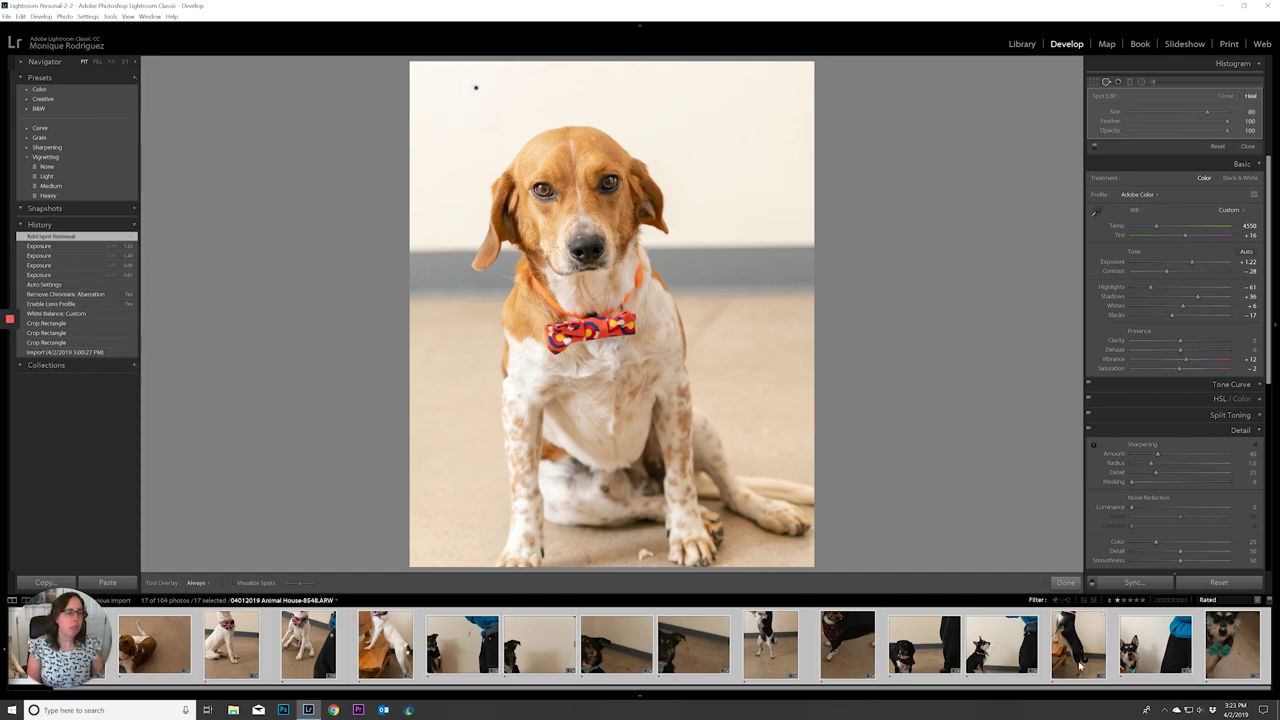
click(1066, 582)
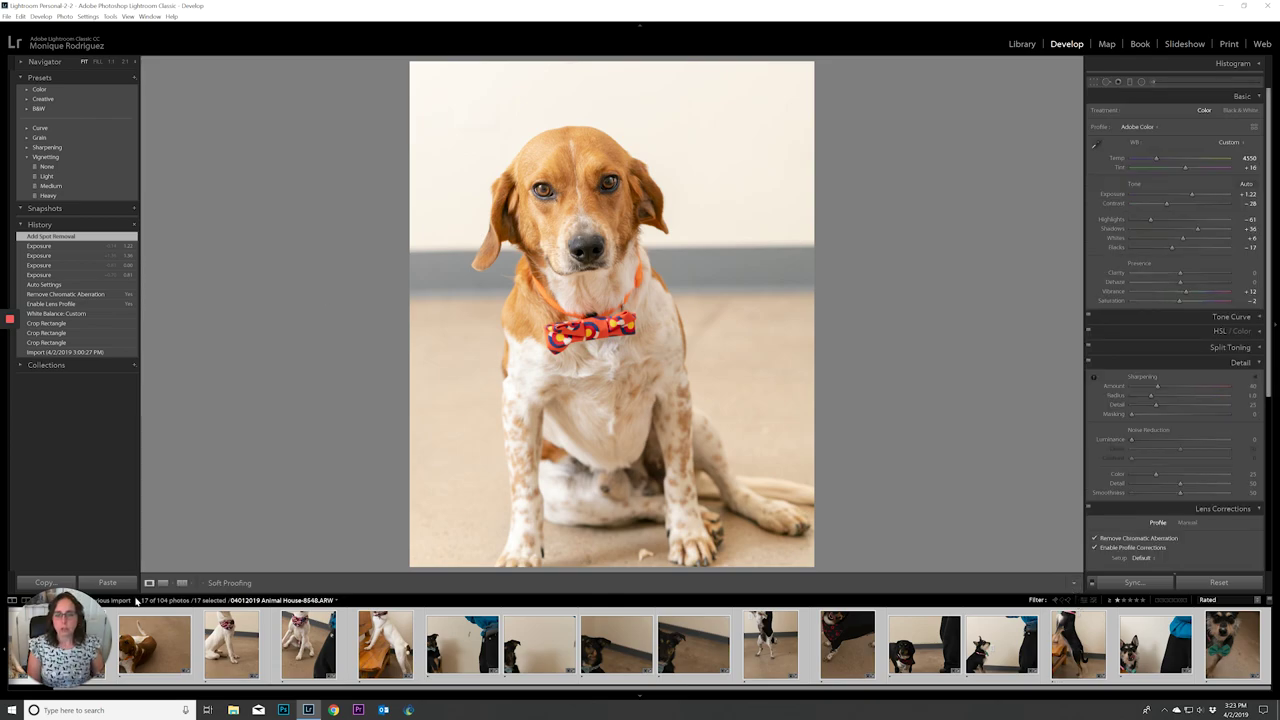
Step: Recrop photo 8552 around the lying dog so that its head, body and both front paws are inside the frame
click(176, 630)
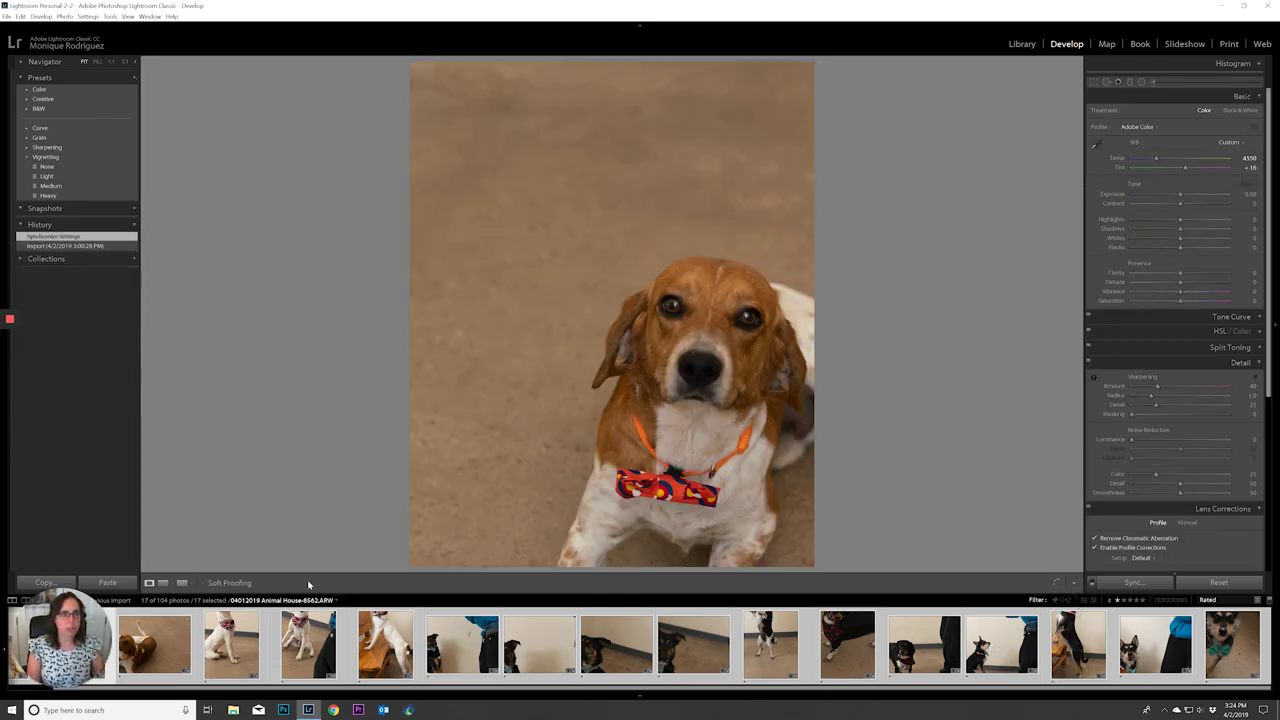
key(r)
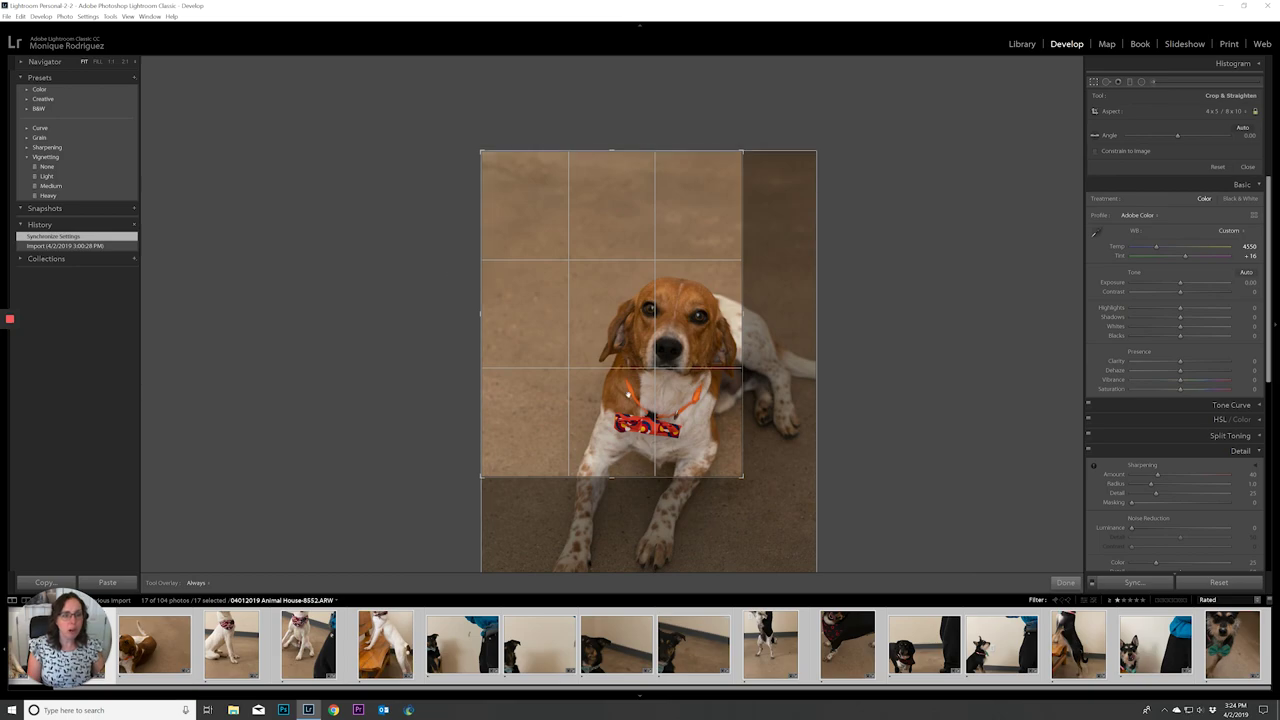
drag(587, 313, 583, 299)
drag(484, 475, 466, 543)
mouse_move(623, 497)
mouse_down()
mouse_move(597, 494)
mouse_move(626, 491)
mouse_up()
drag(644, 437, 617, 431)
key(Return)
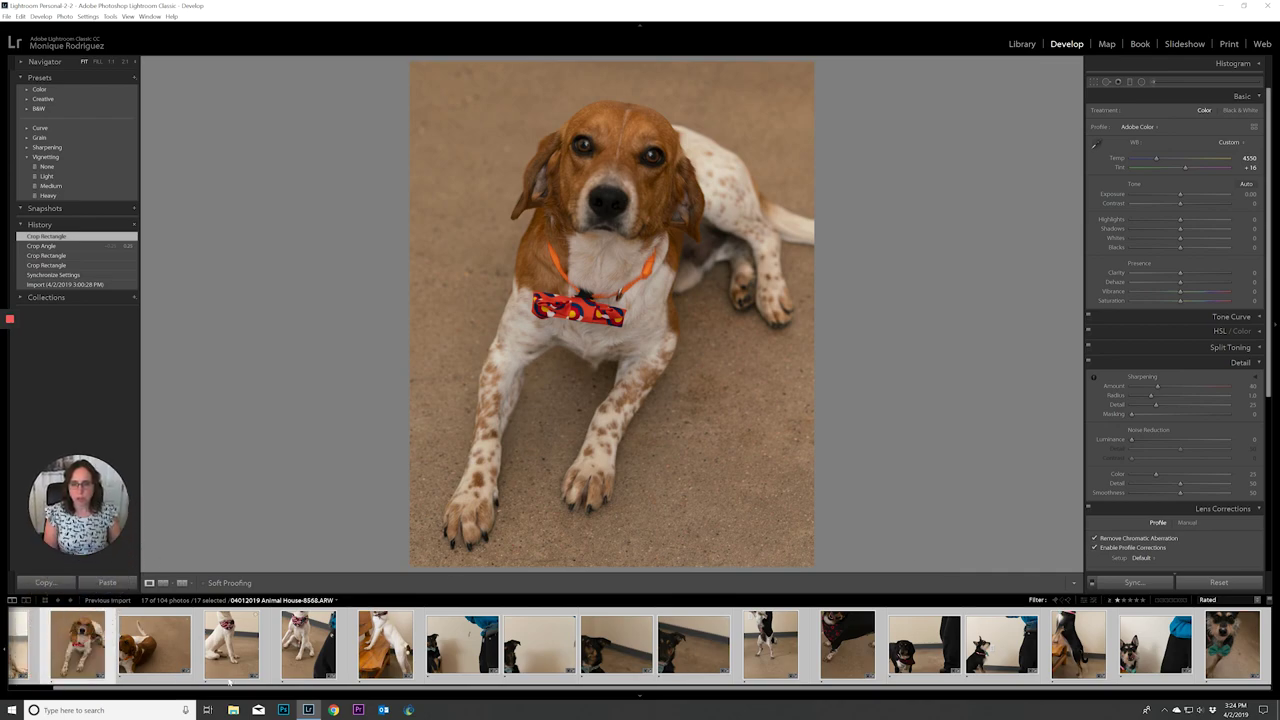
Step: With photo 8548 as the source, synchronize only White Balance, Basic Tone and Process Version to the adjacent photo 8552
drag(123, 688, 36, 690)
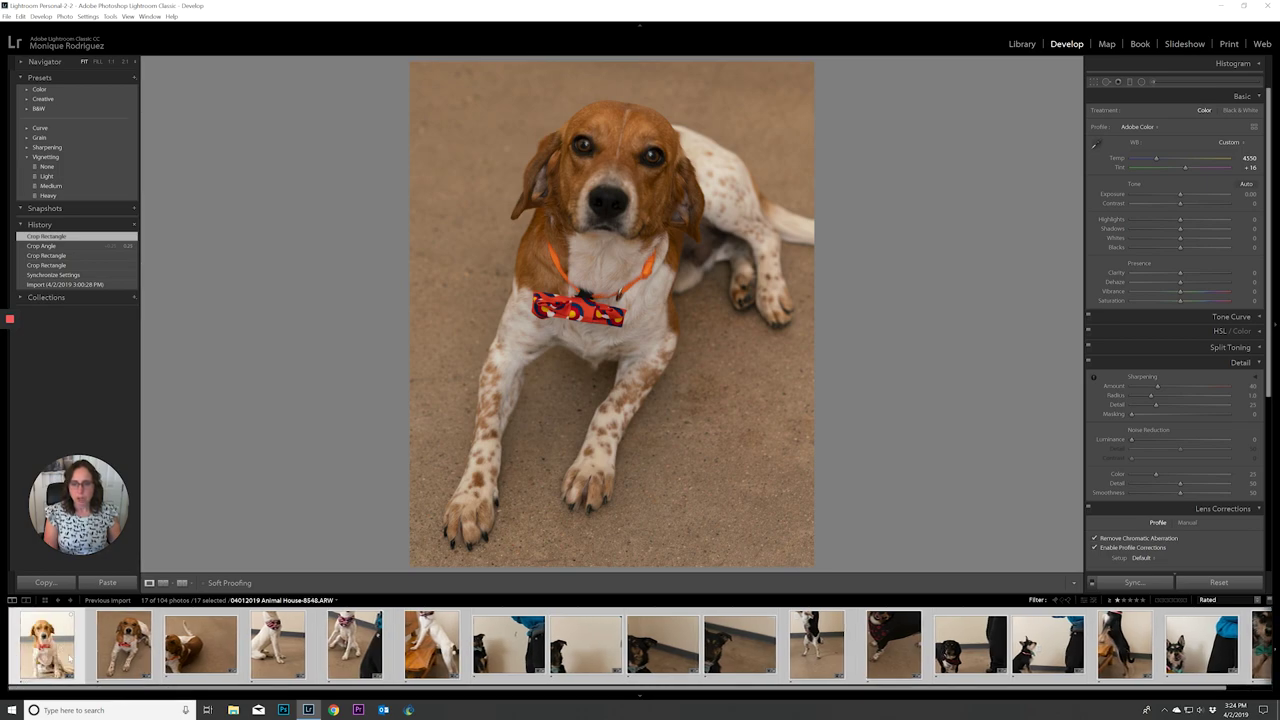
shift+click(137, 641)
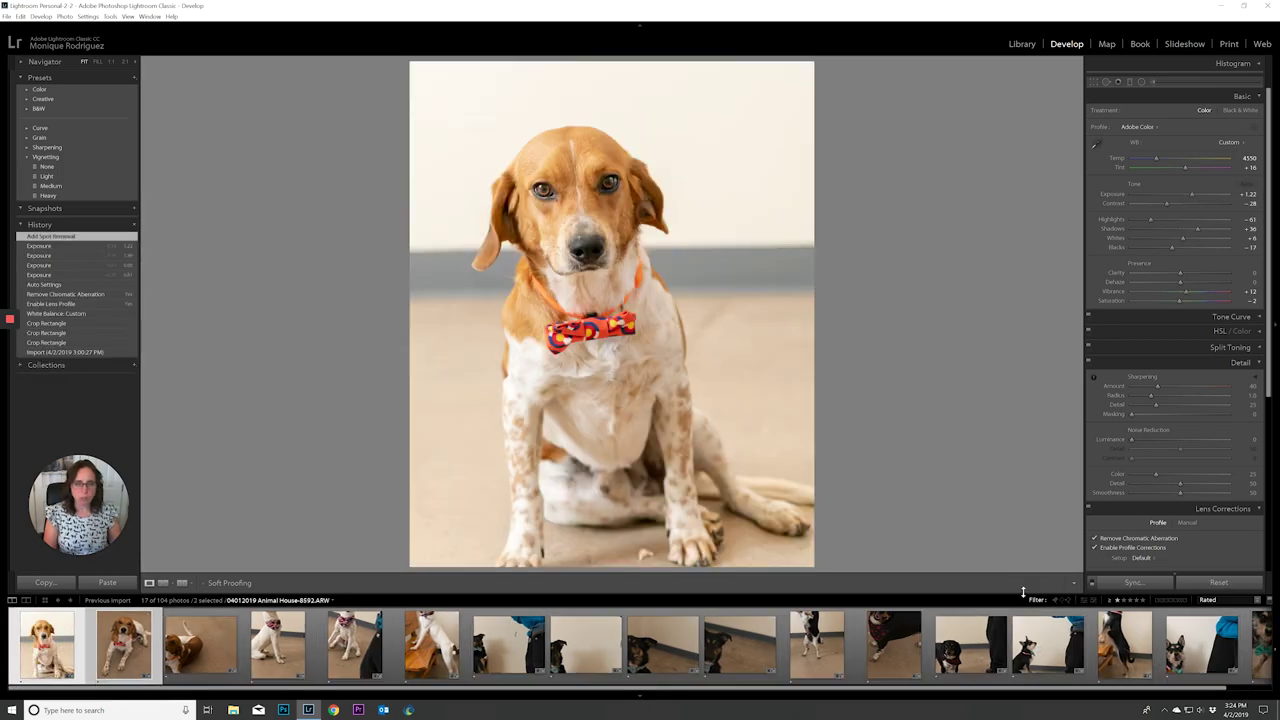
click(1145, 586)
click(751, 454)
click(888, 377)
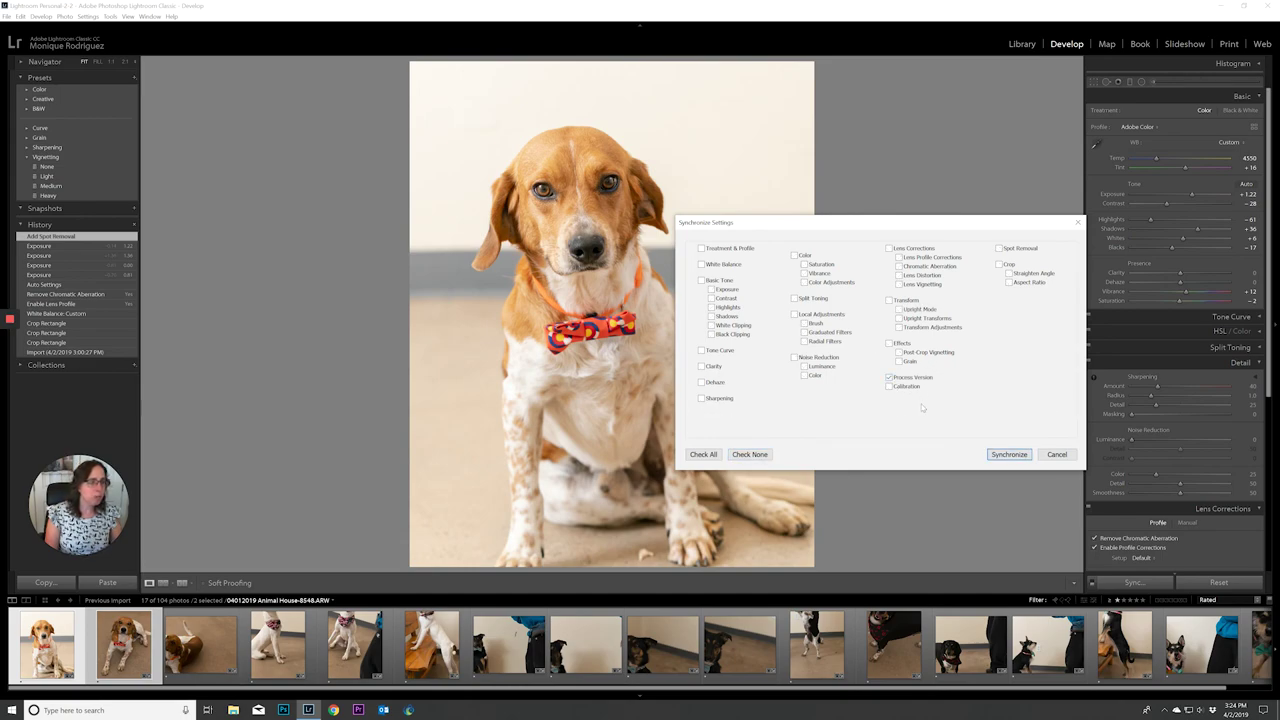
click(702, 281)
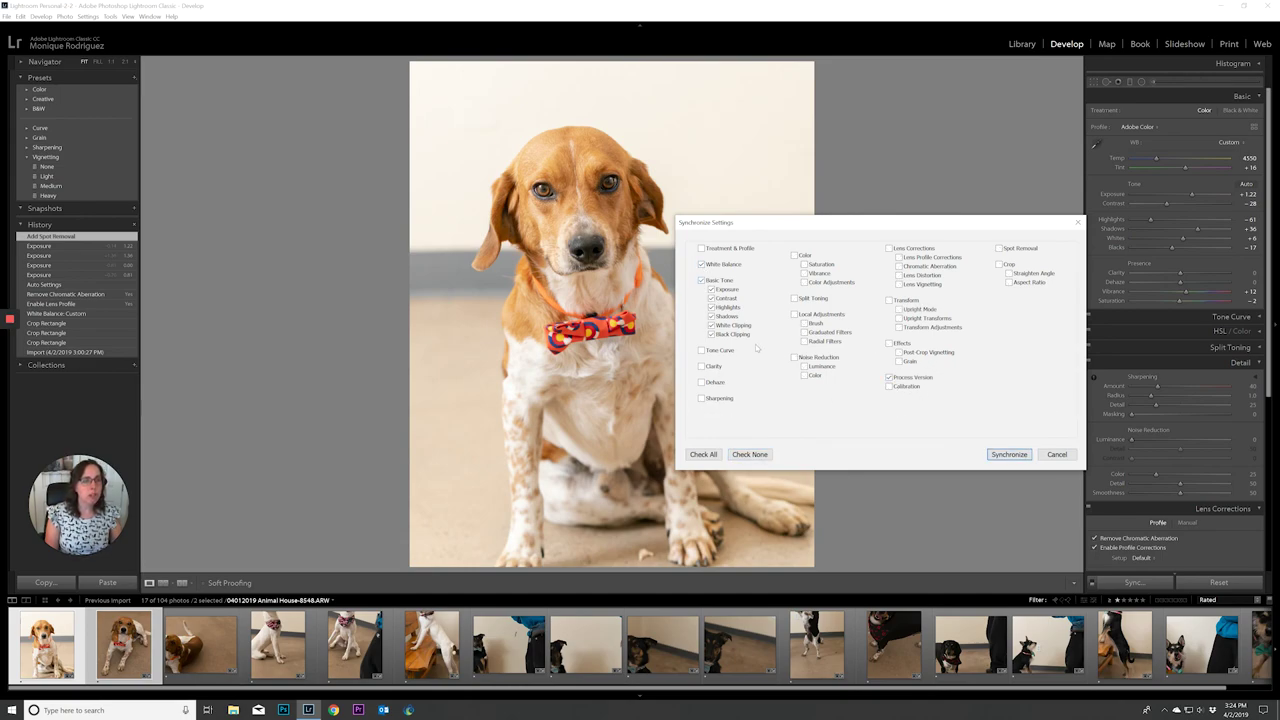
click(1006, 455)
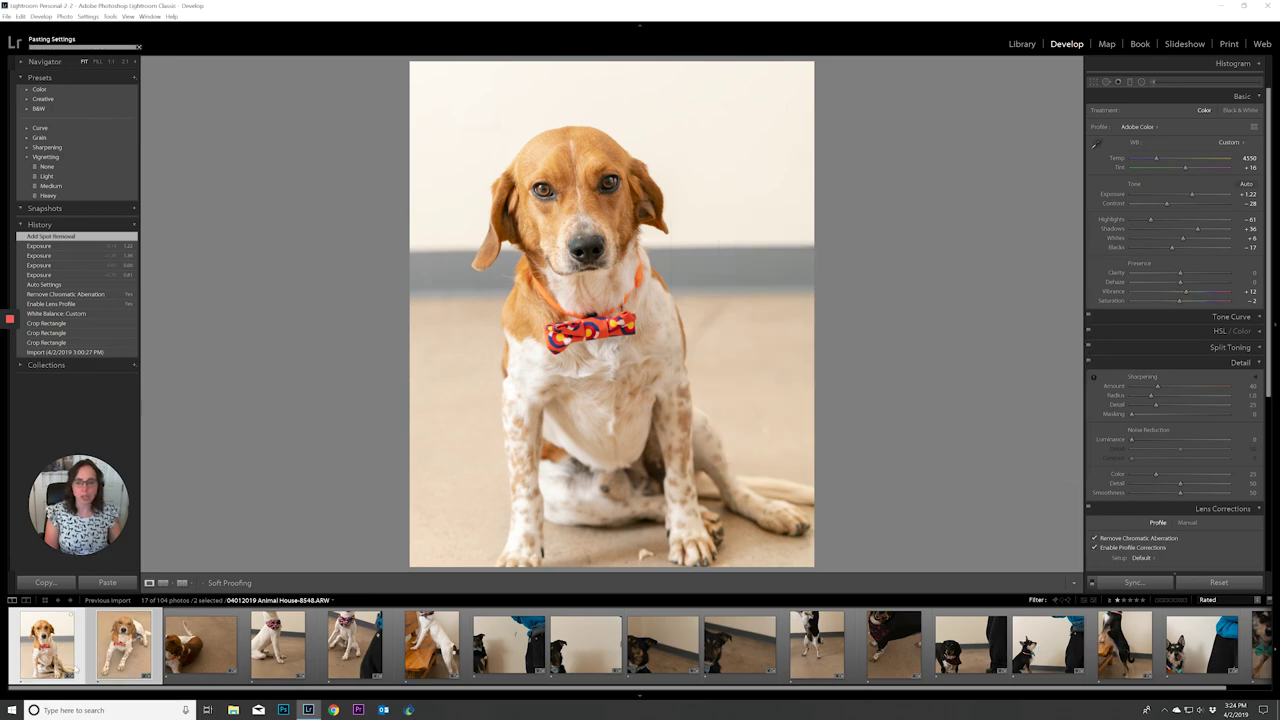
Step: With photo 8552 as the source, synchronize the same white balance and basic tone settings to photo 8562
key(Left)
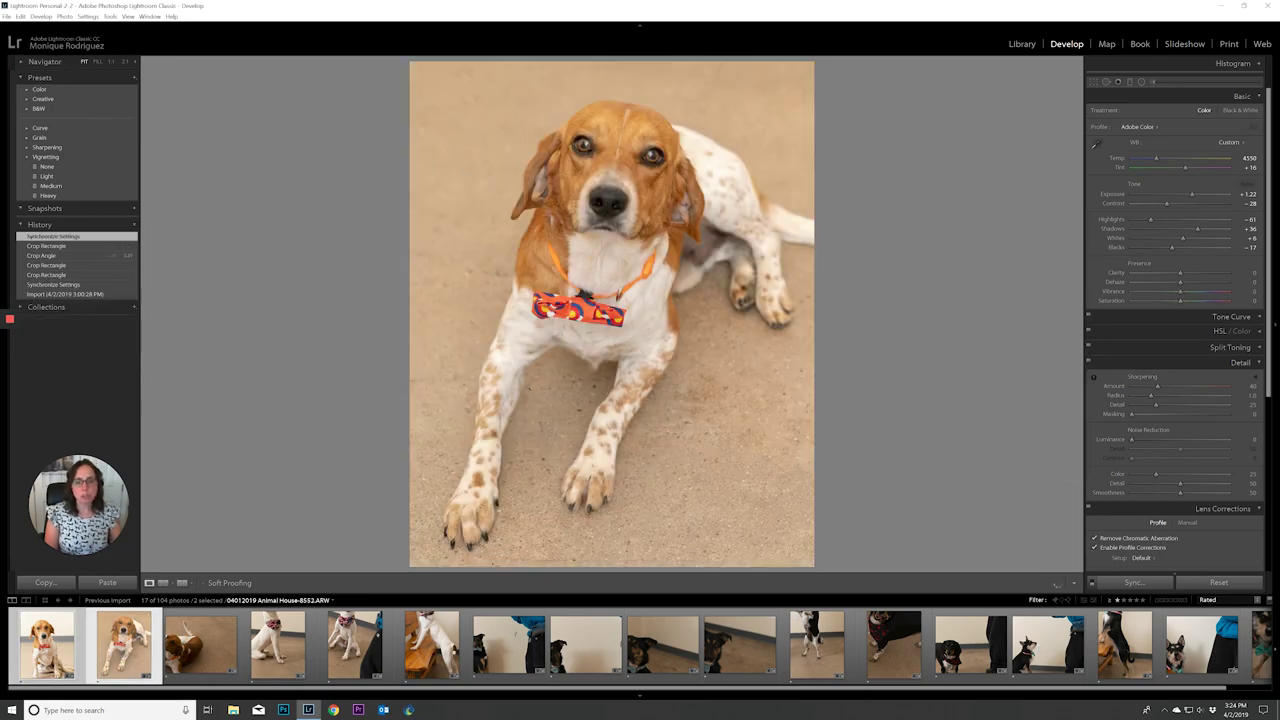
shift+click(200, 645)
click(1135, 584)
click(1006, 453)
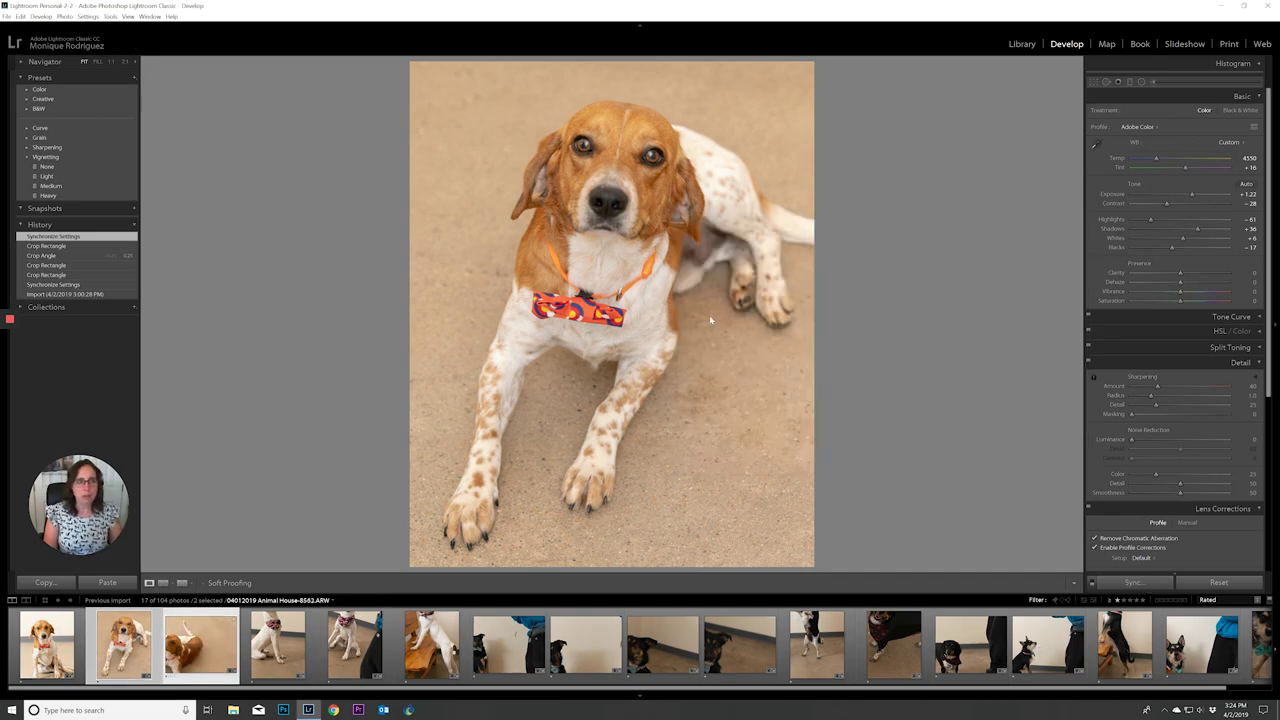
Step: Reposition the landscape crop of photo 8562 so that the lying dog's head, body and front legs fill the frame
key(Right)
key(r)
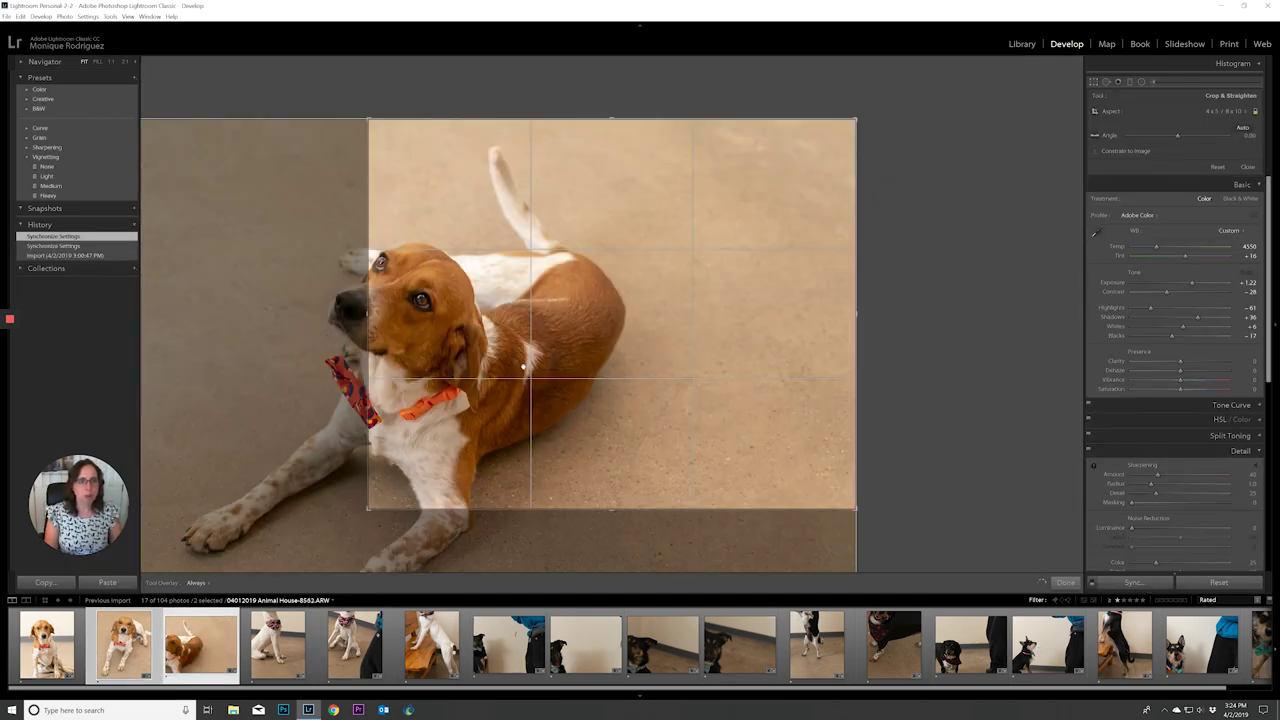
drag(760, 298, 624, 355)
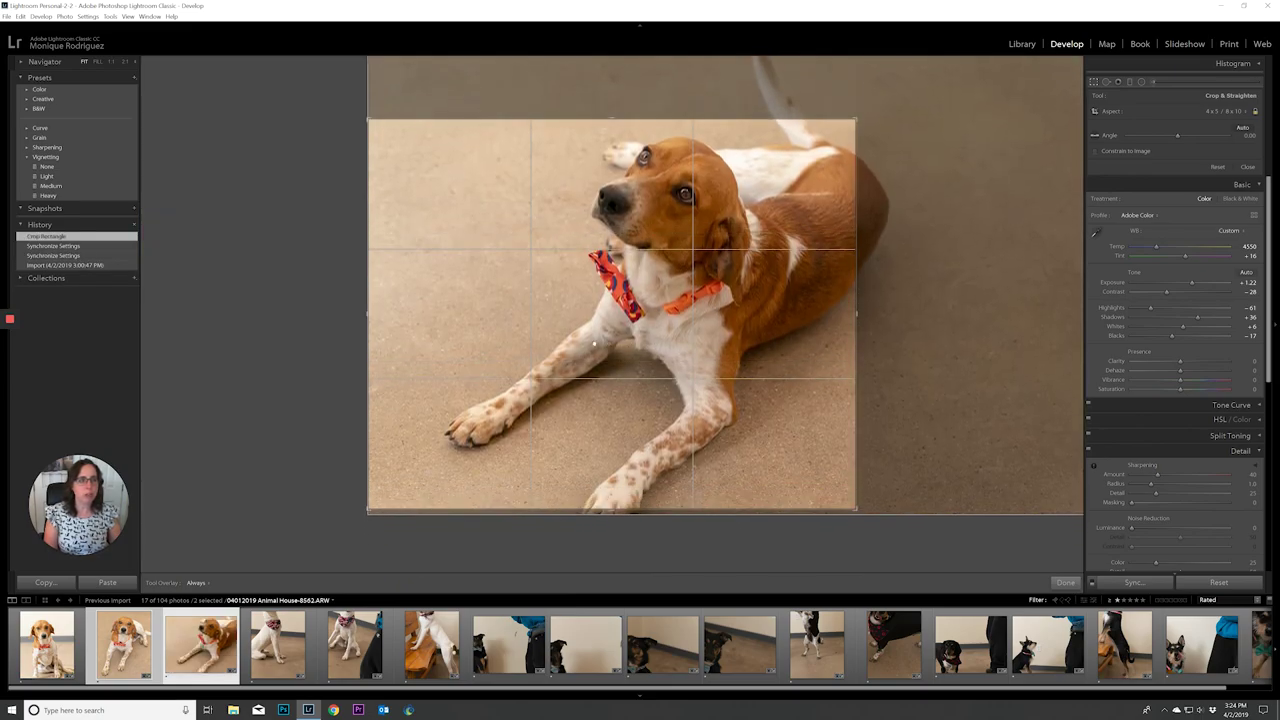
drag(543, 358, 535, 328)
key(Return)
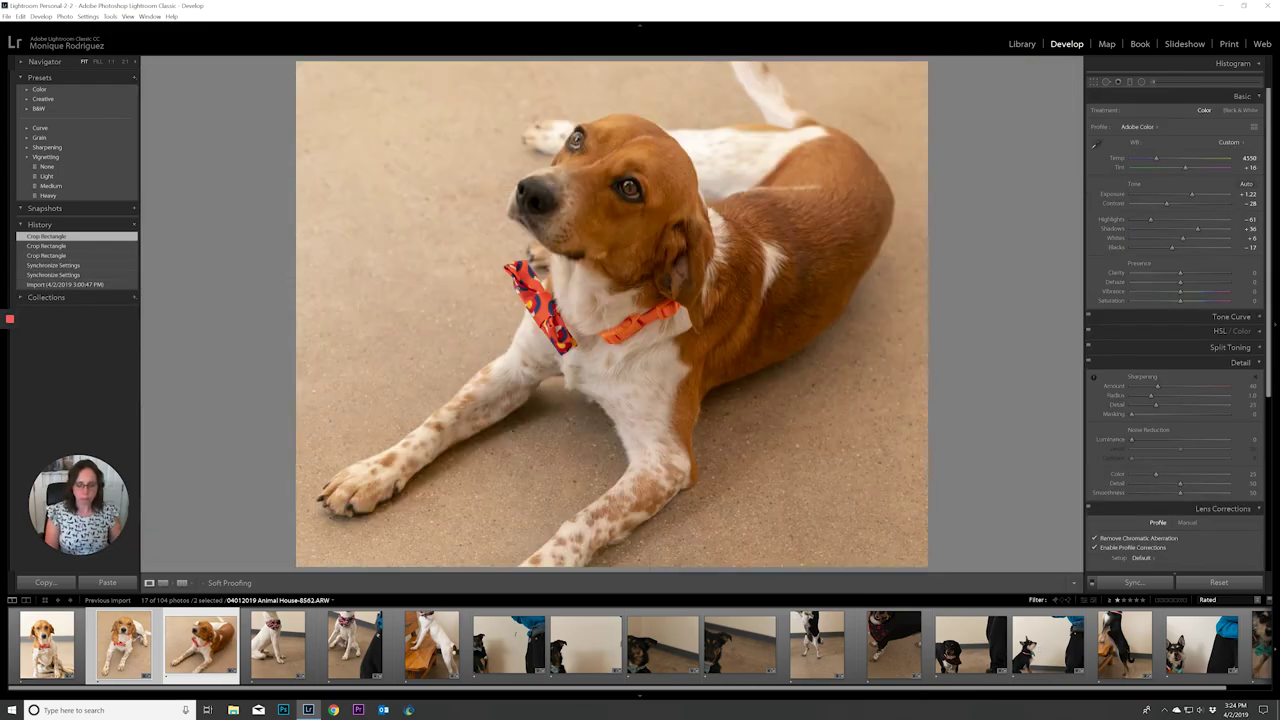
Step: Select the three brown-and-white dog photos in the Library grid and compare them side by side in Survey view
key(g)
click(62, 160)
shift+click(237, 176)
key(j)
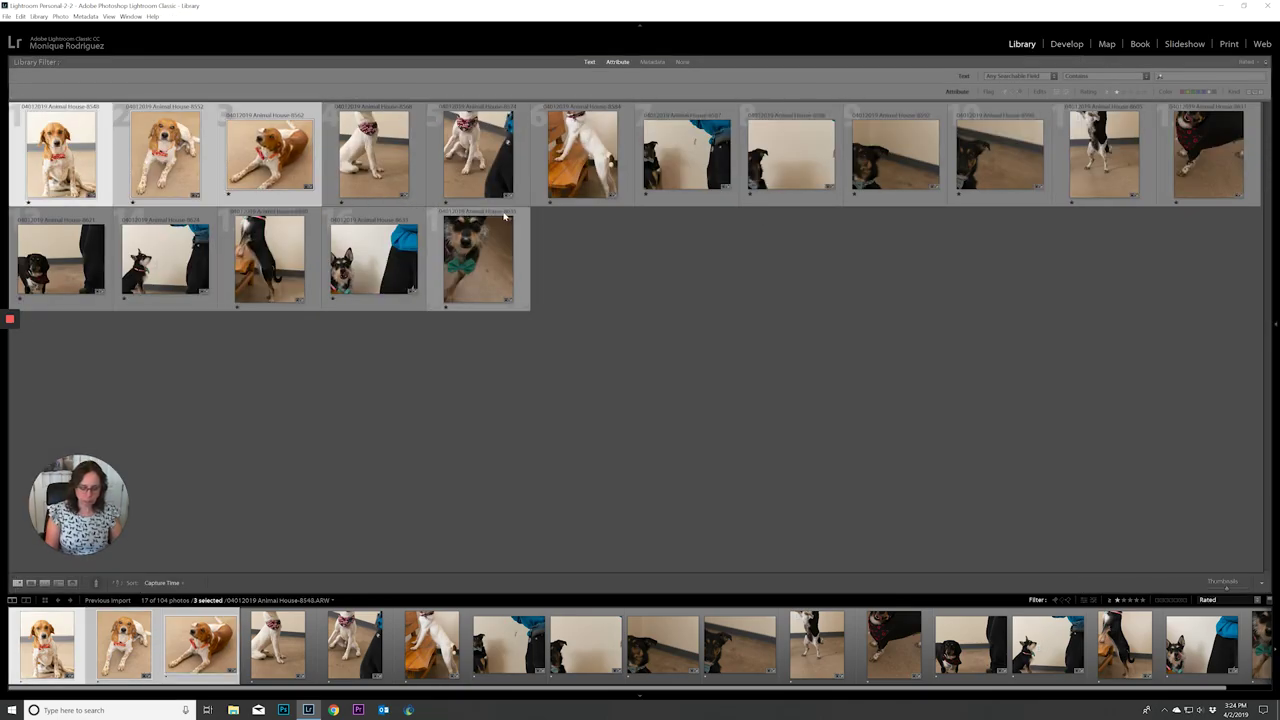
key(n)
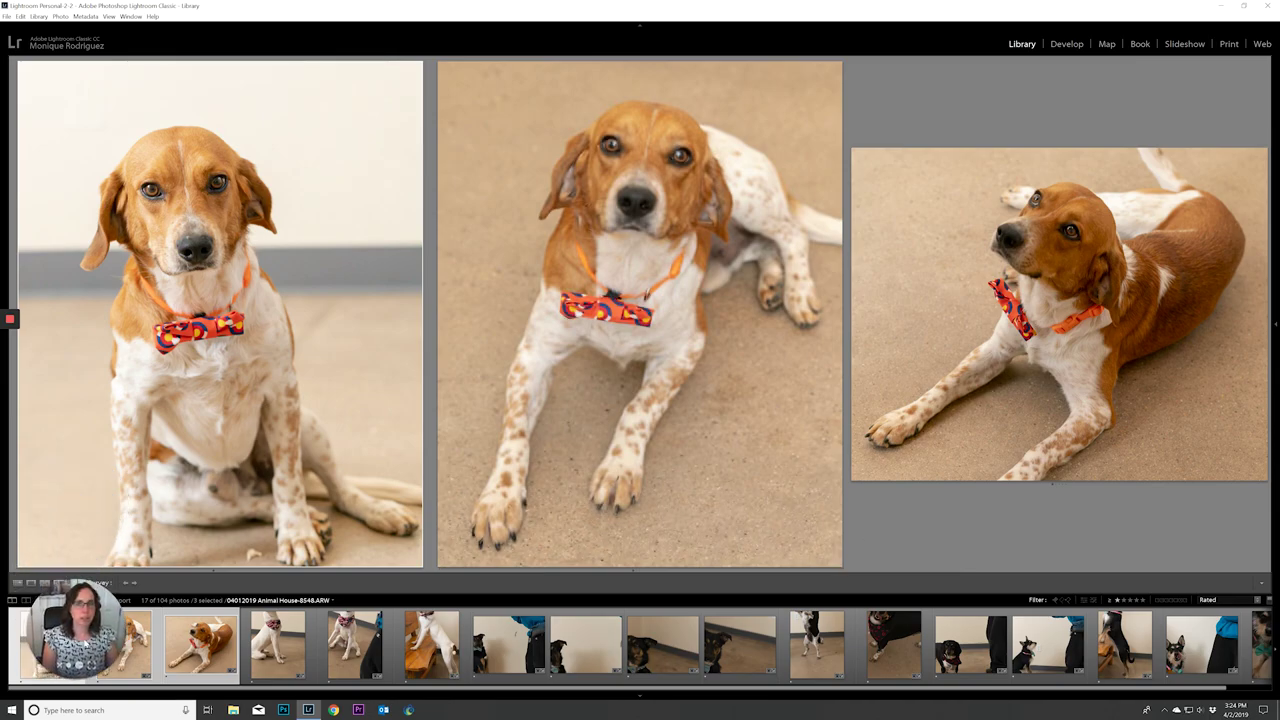
key(g)
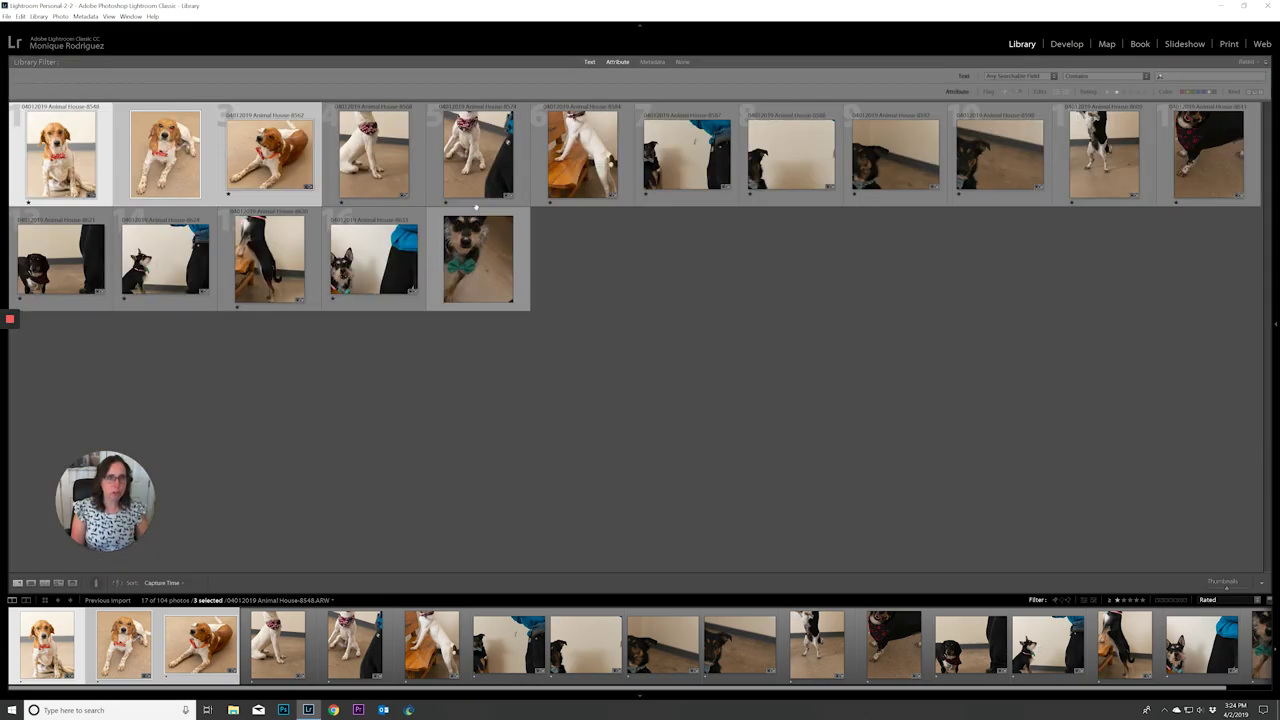
Step: Recrop photo 8568 of the sitting white dog slightly larger so that its tail and front paws are included
key(r)
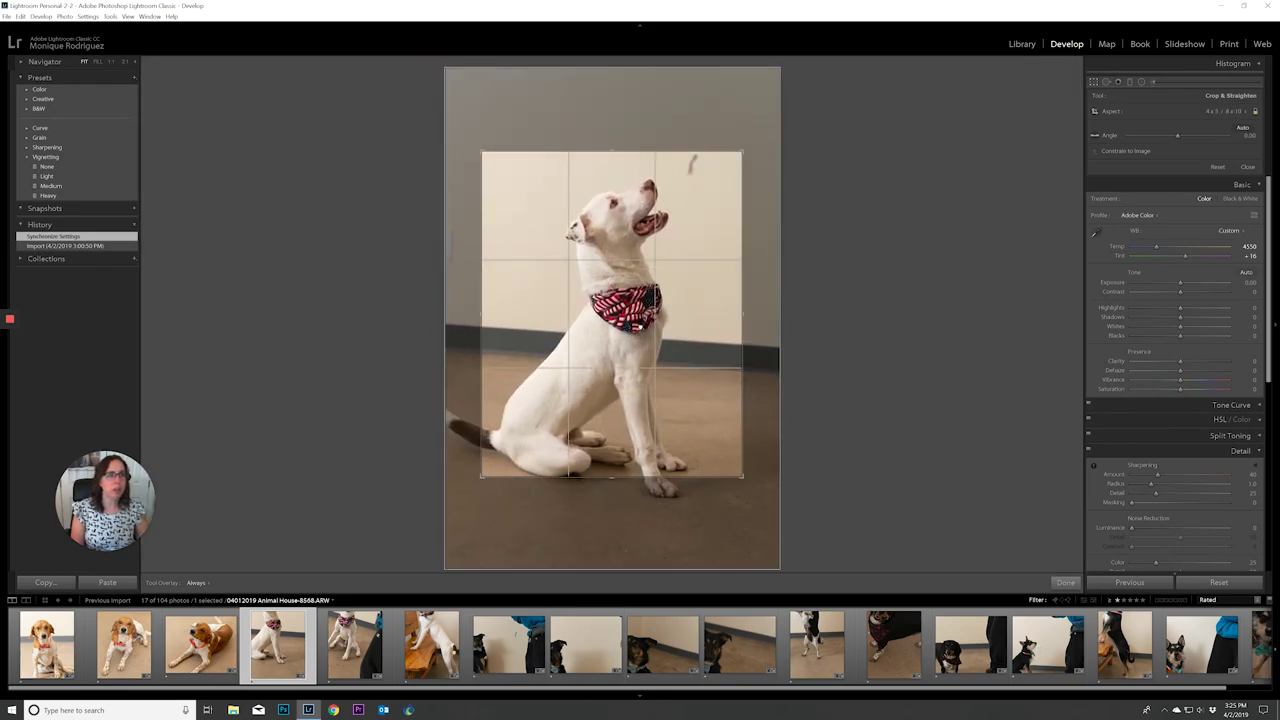
drag(668, 311, 676, 304)
drag(742, 152, 758, 131)
drag(621, 343, 622, 319)
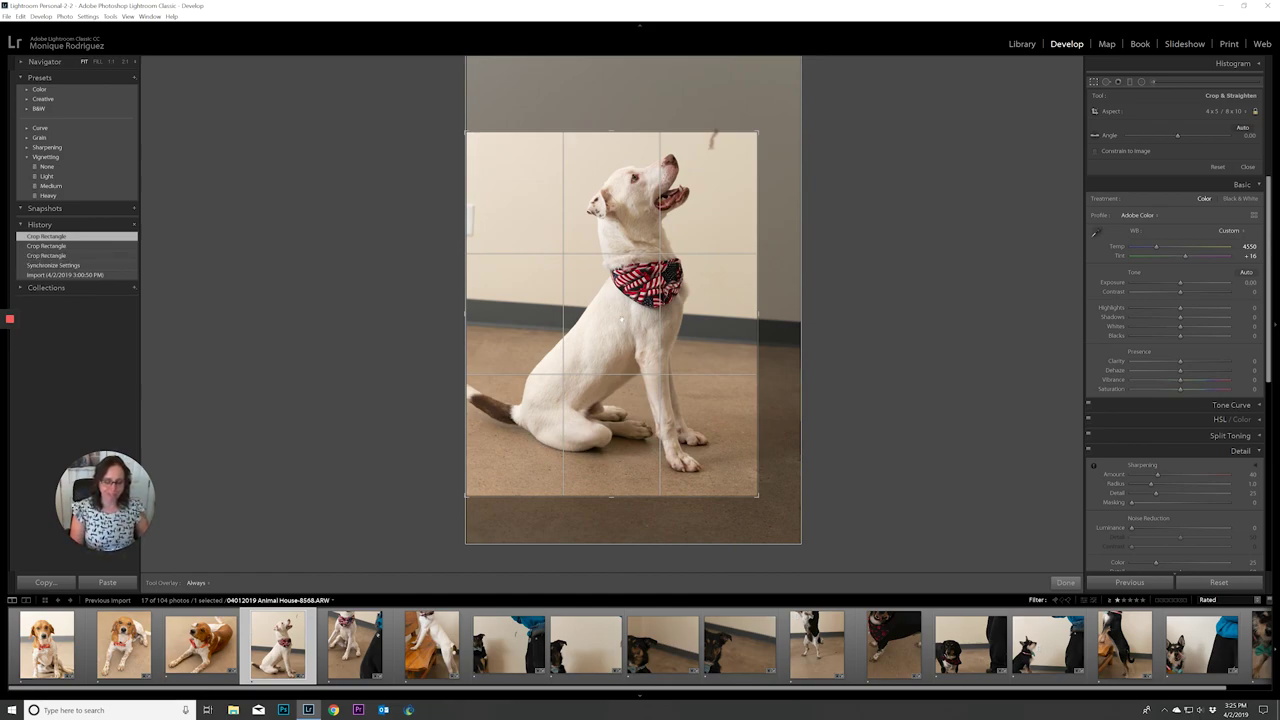
key(Return)
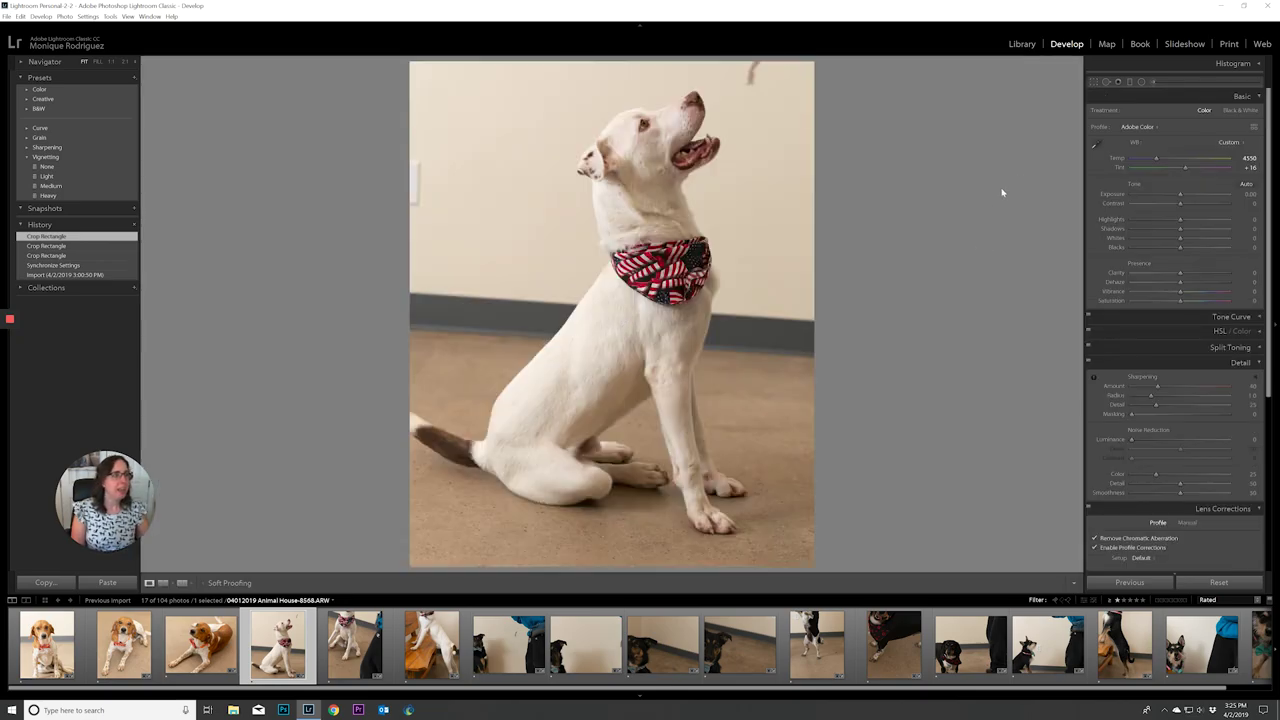
Step: Apply Auto tone to photo 8568 and set exposure to +1.08, whites to -6 and contrast to -7
click(1246, 185)
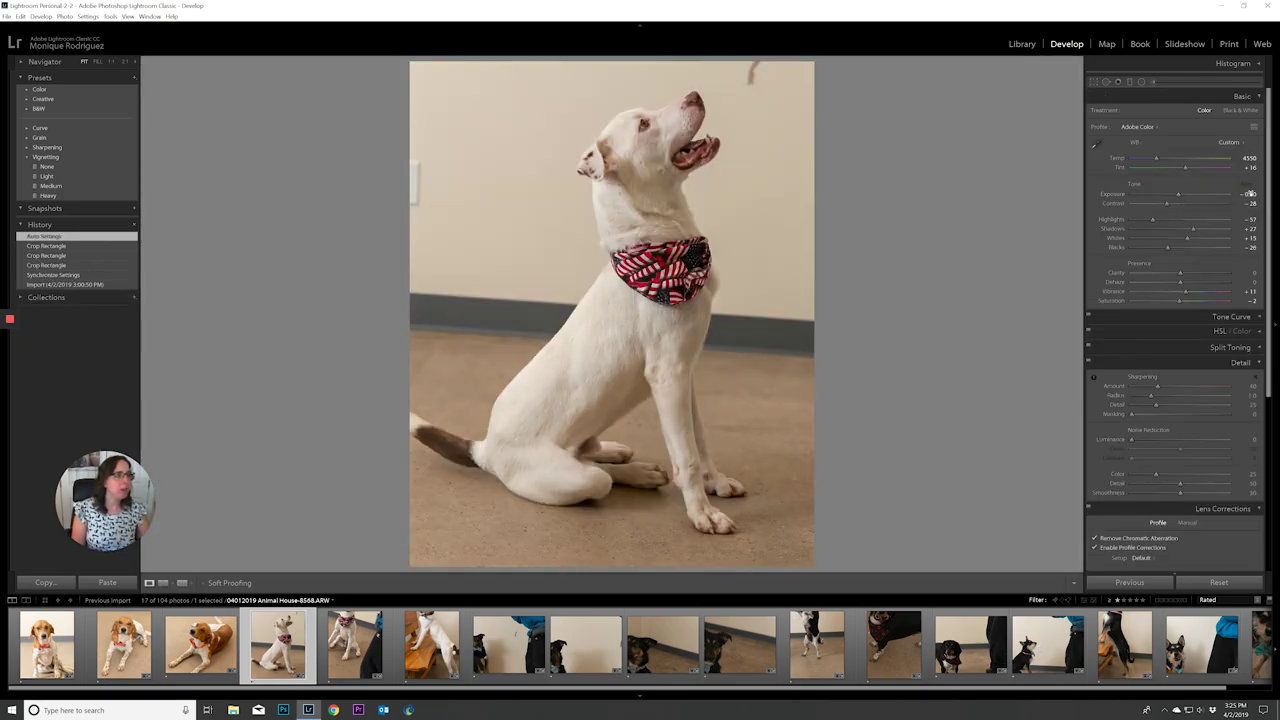
click(1190, 195)
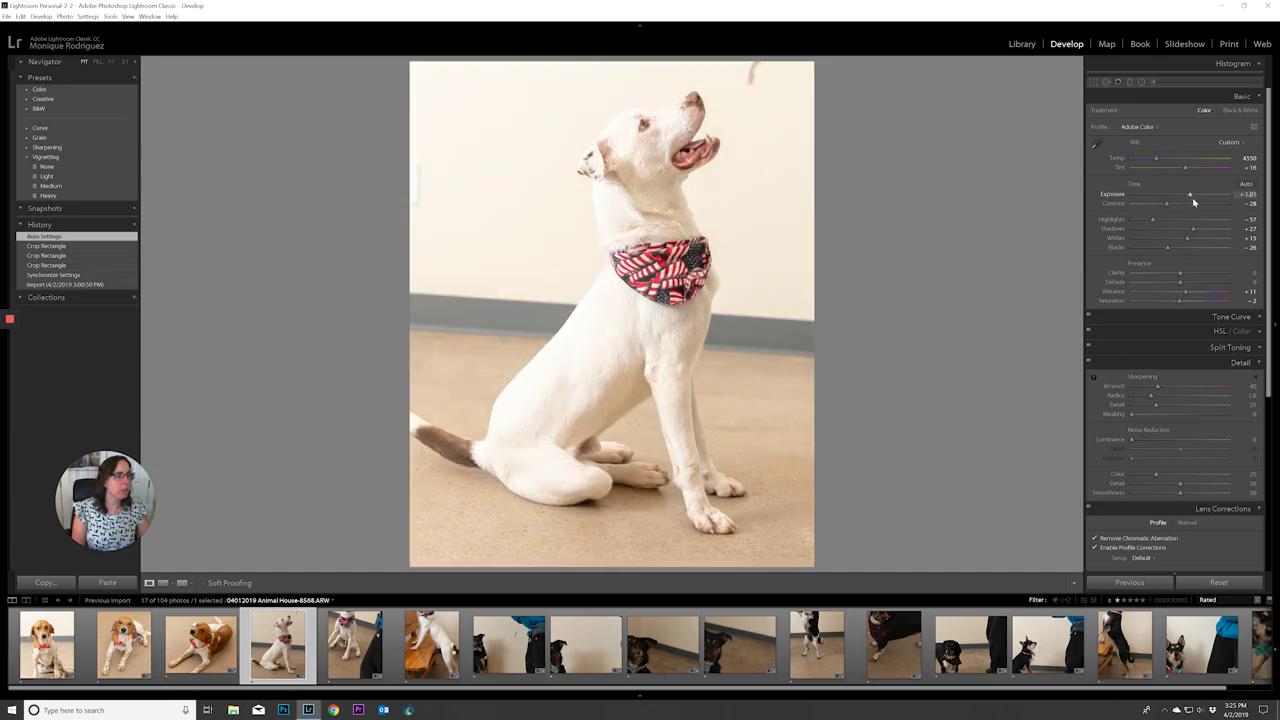
click(1179, 239)
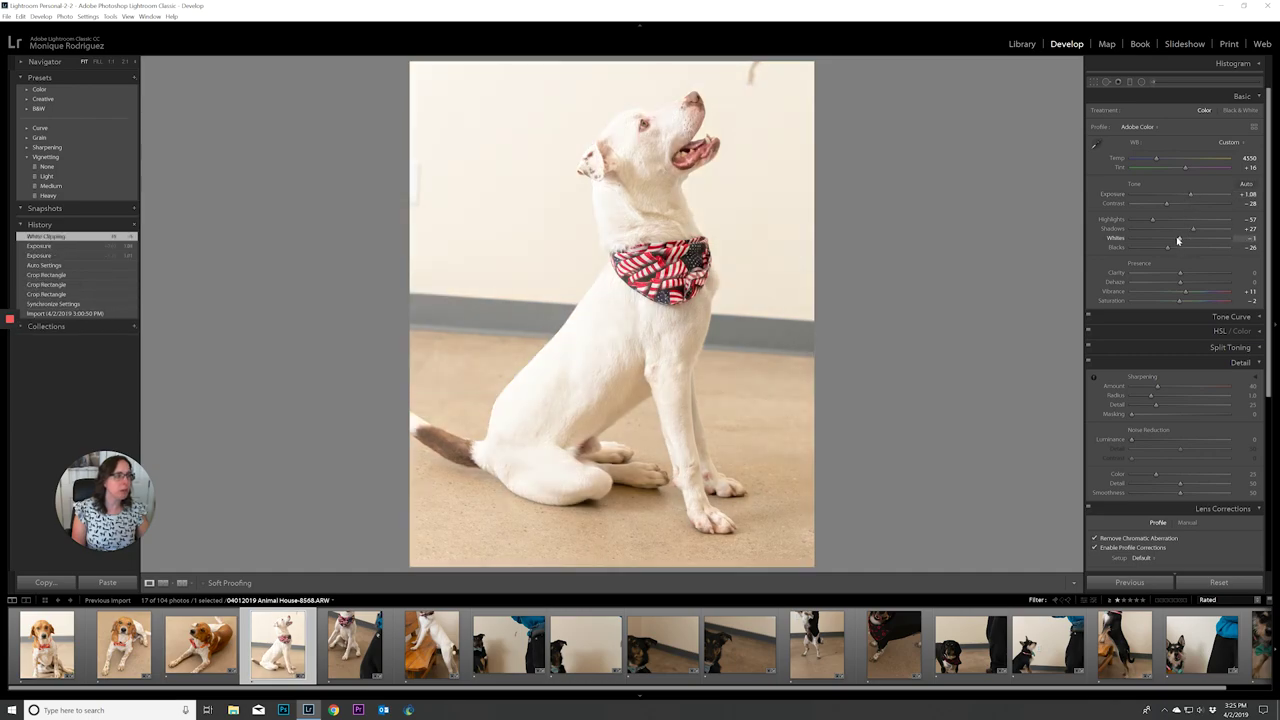
click(1176, 204)
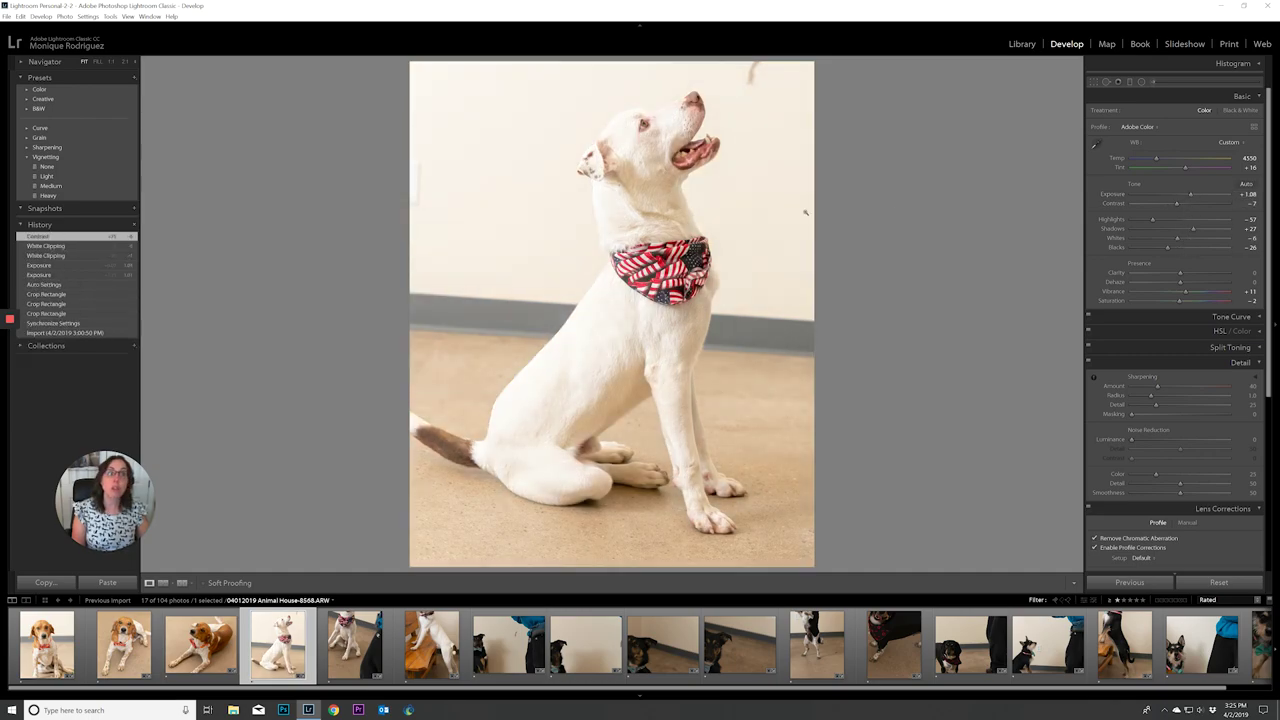
Step: With photo 8568 as the source, synchronize White Balance, Basic Tone and Process Version to the other two white dog photos
shift+click(431, 645)
click(1135, 583)
click(1006, 451)
click(344, 648)
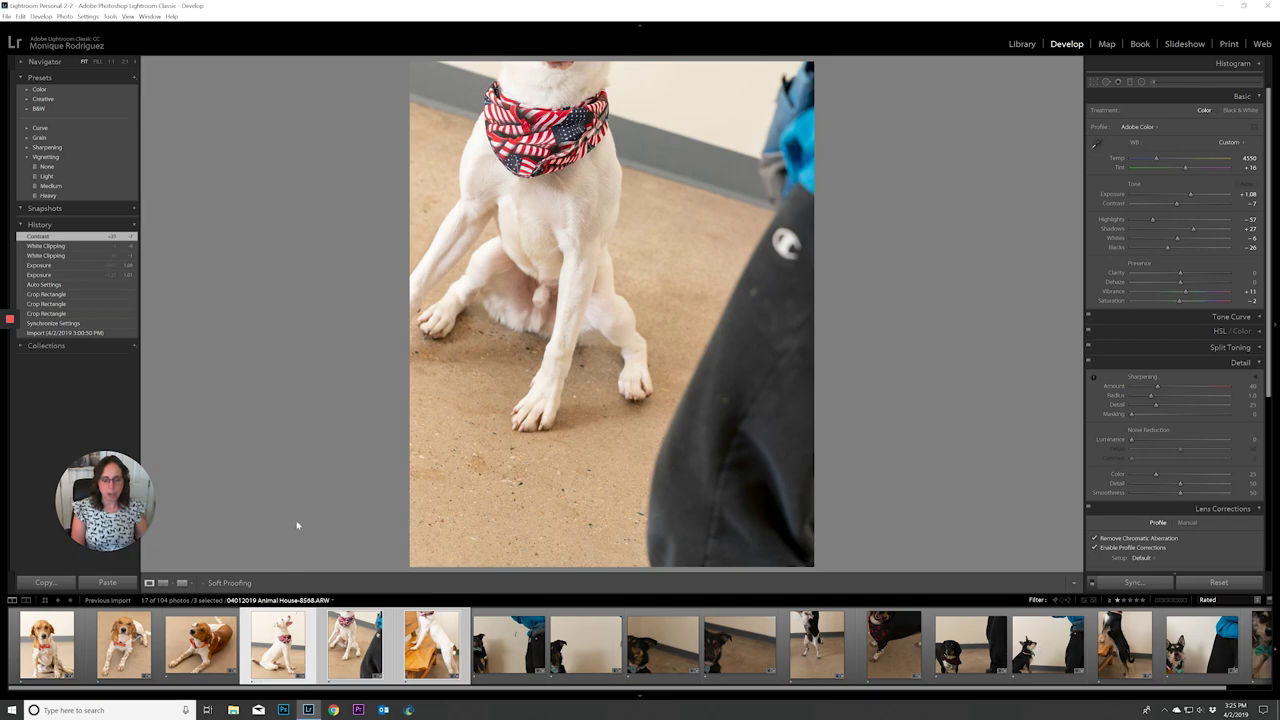
click(1135, 583)
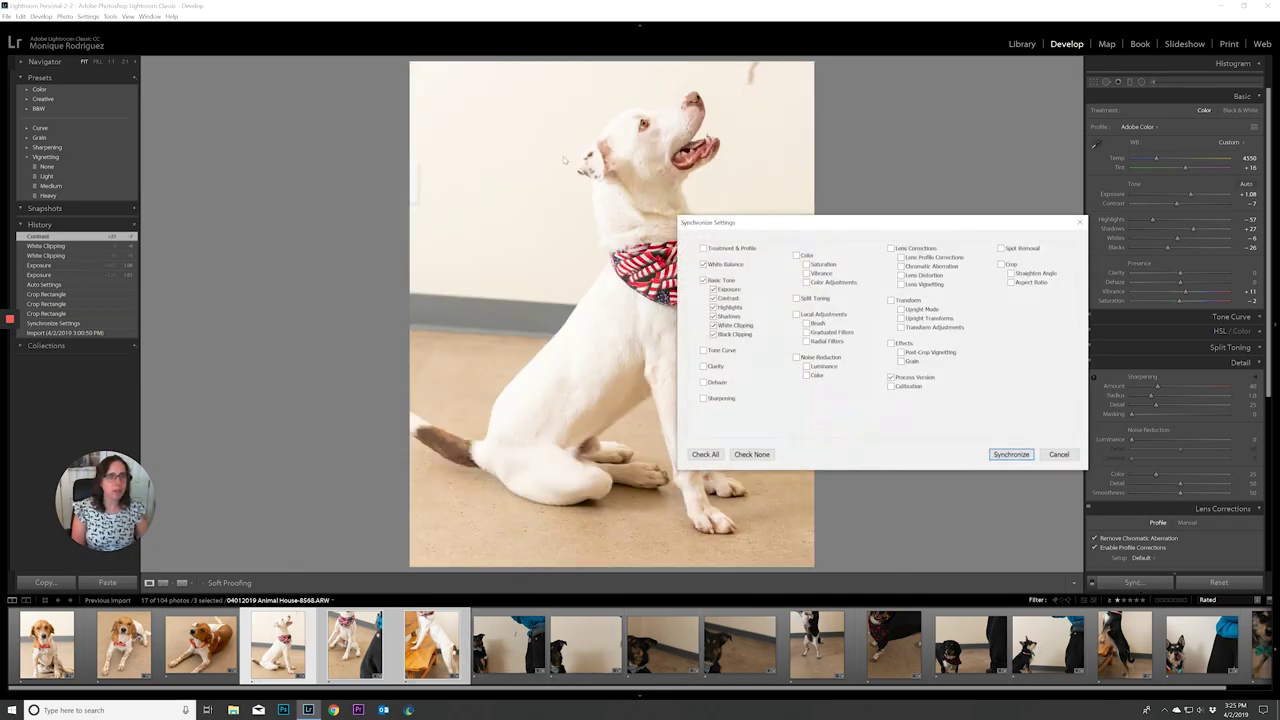
click(1014, 456)
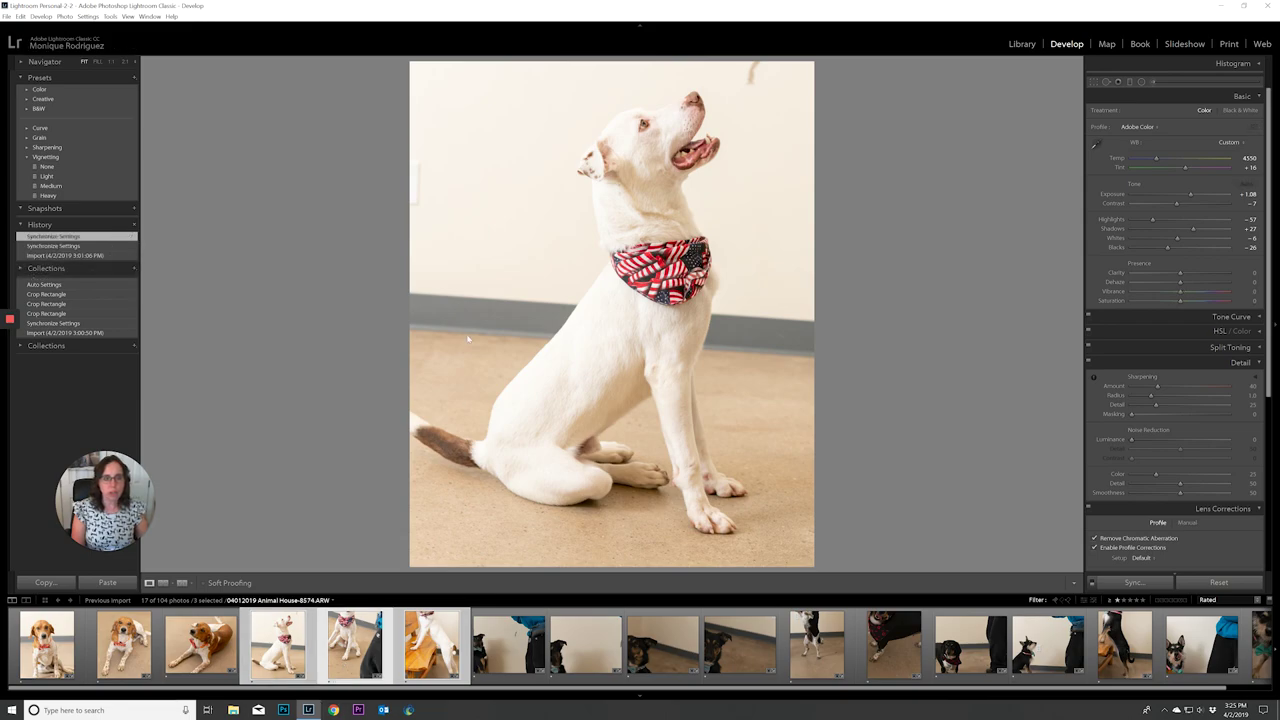
Step: Straighten and recrop photo 8574 to a tight vertical frame around the white dog's head, bandana and chest
key(r)
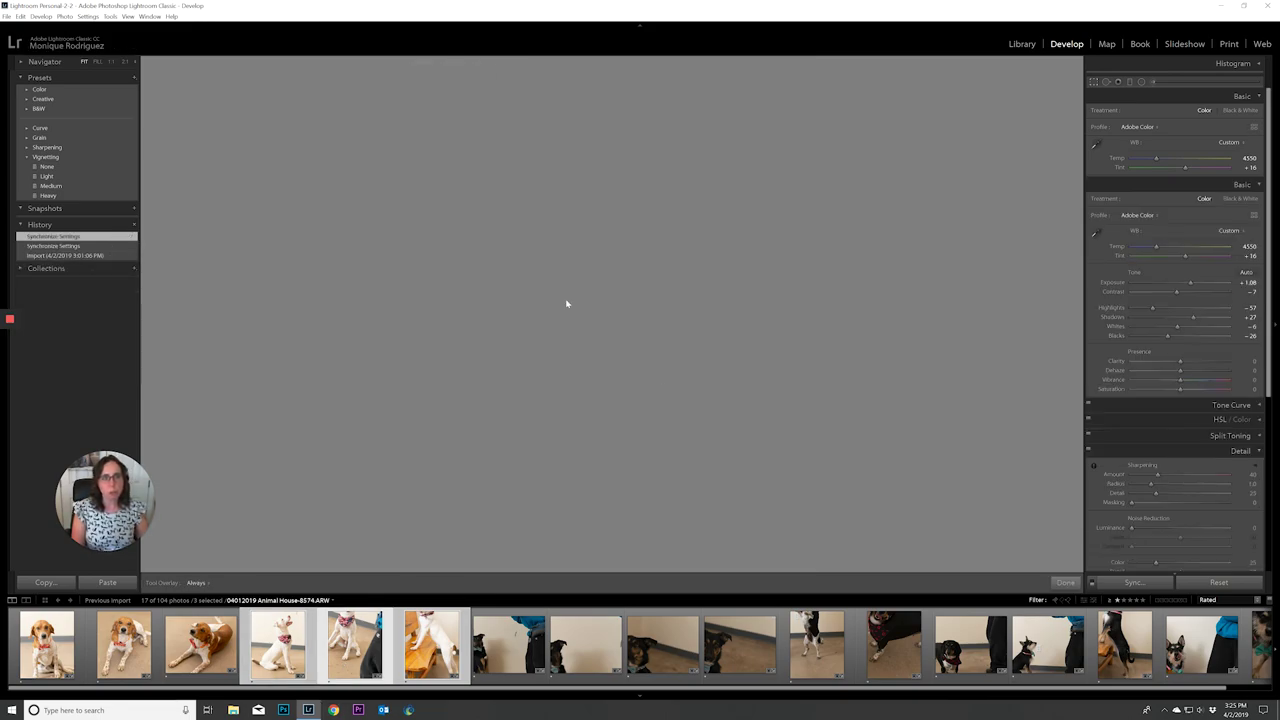
drag(741, 476, 616, 400)
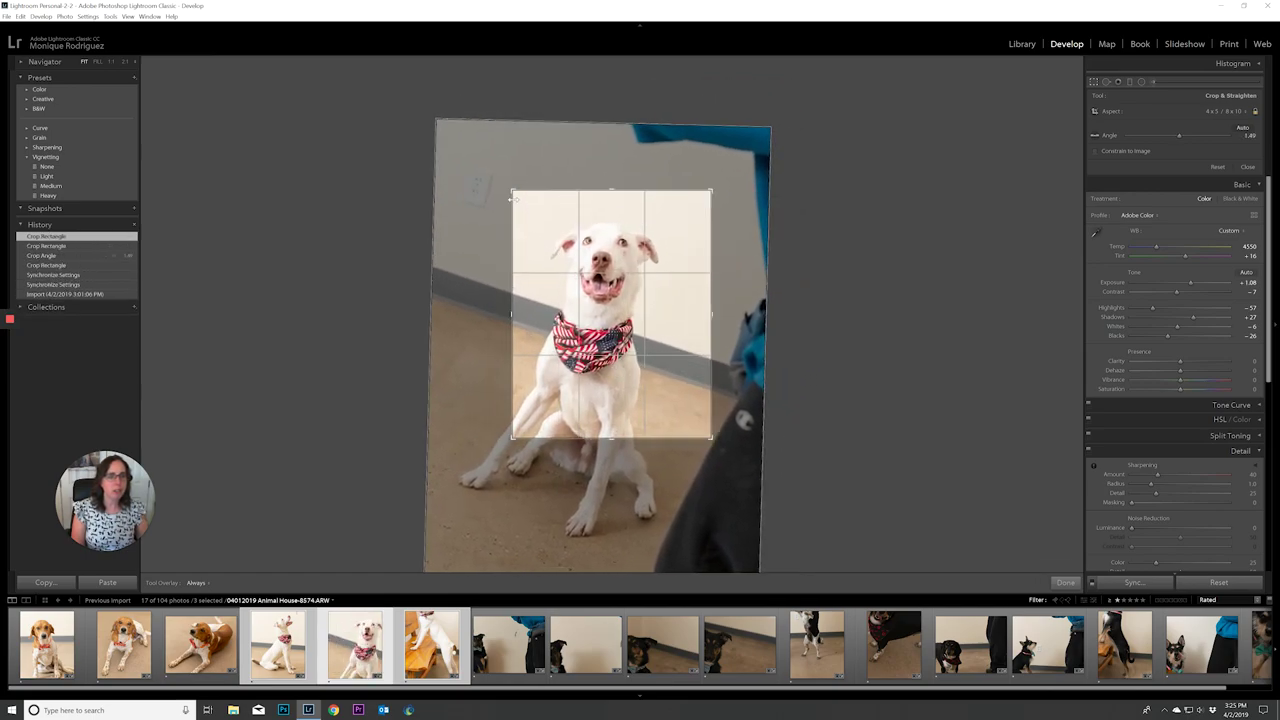
drag(513, 191, 525, 206)
drag(601, 277, 616, 283)
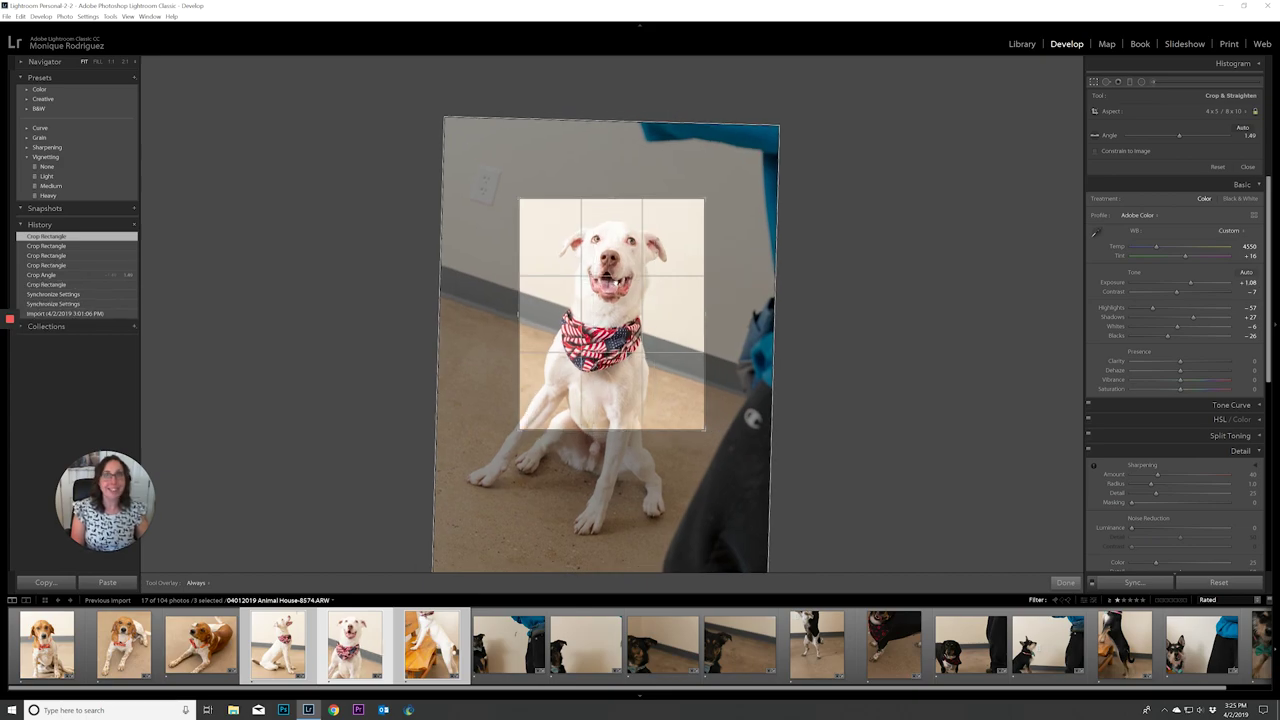
key(Return)
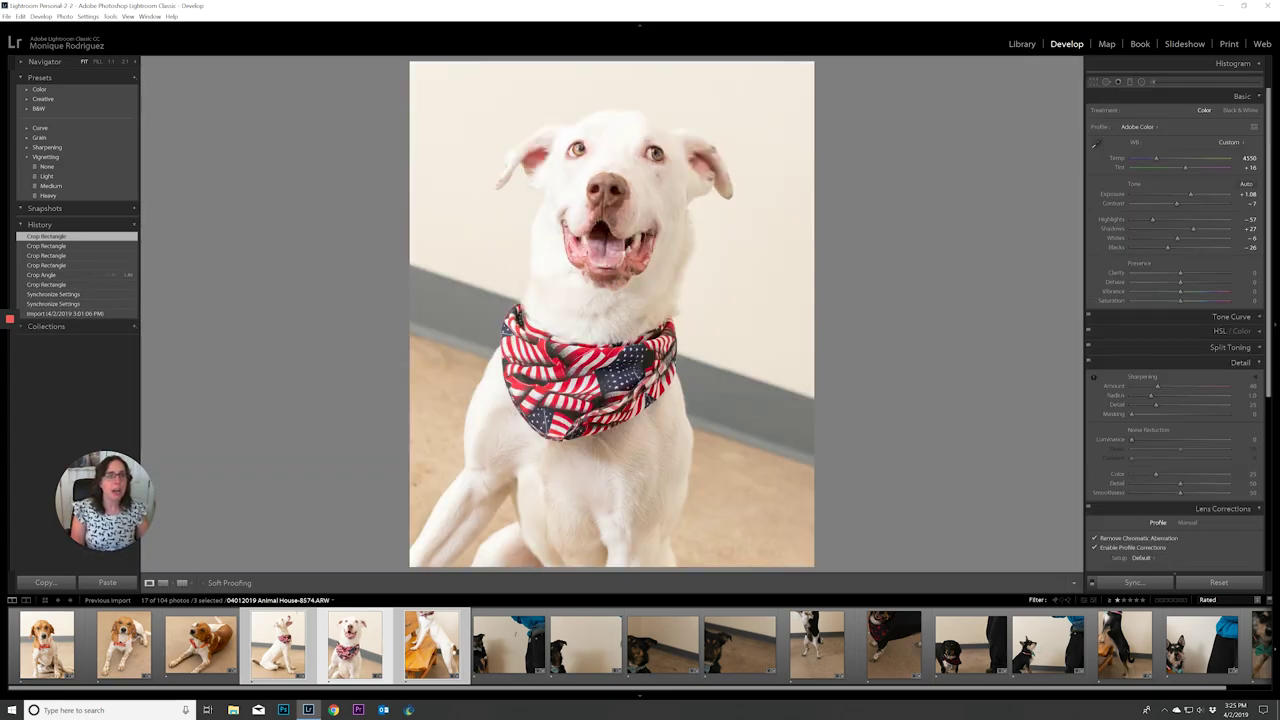
Step: Set photo 8574's whites to -26, expand the histogram, and check highlight clipping by raising the exposure to +2.94 before lowering it again
drag(1177, 238, 1167, 238)
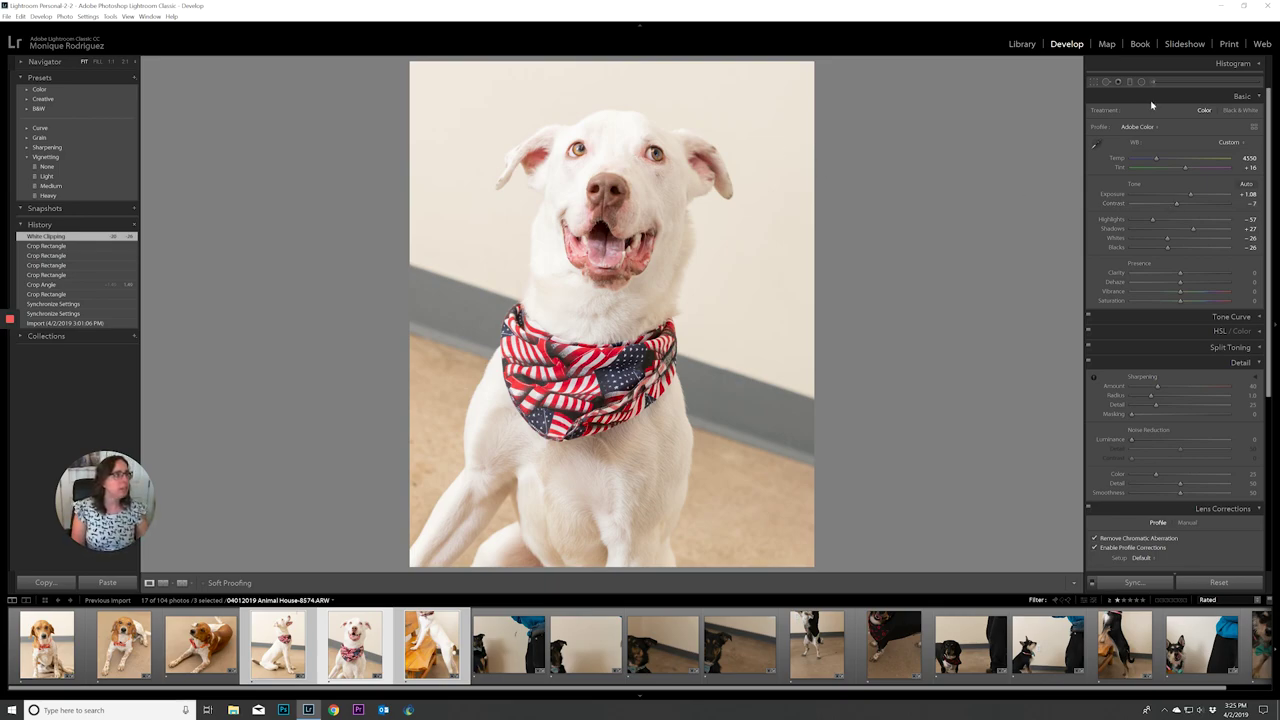
click(1256, 68)
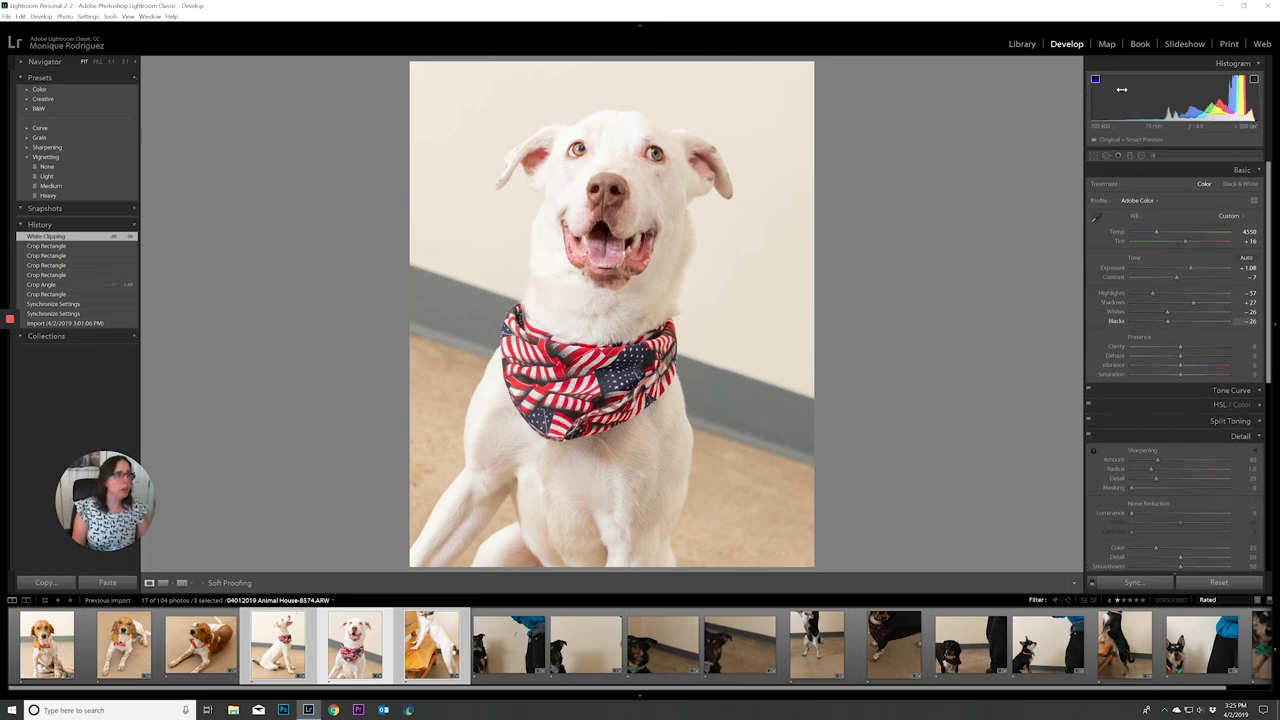
drag(1190, 268, 1208, 269)
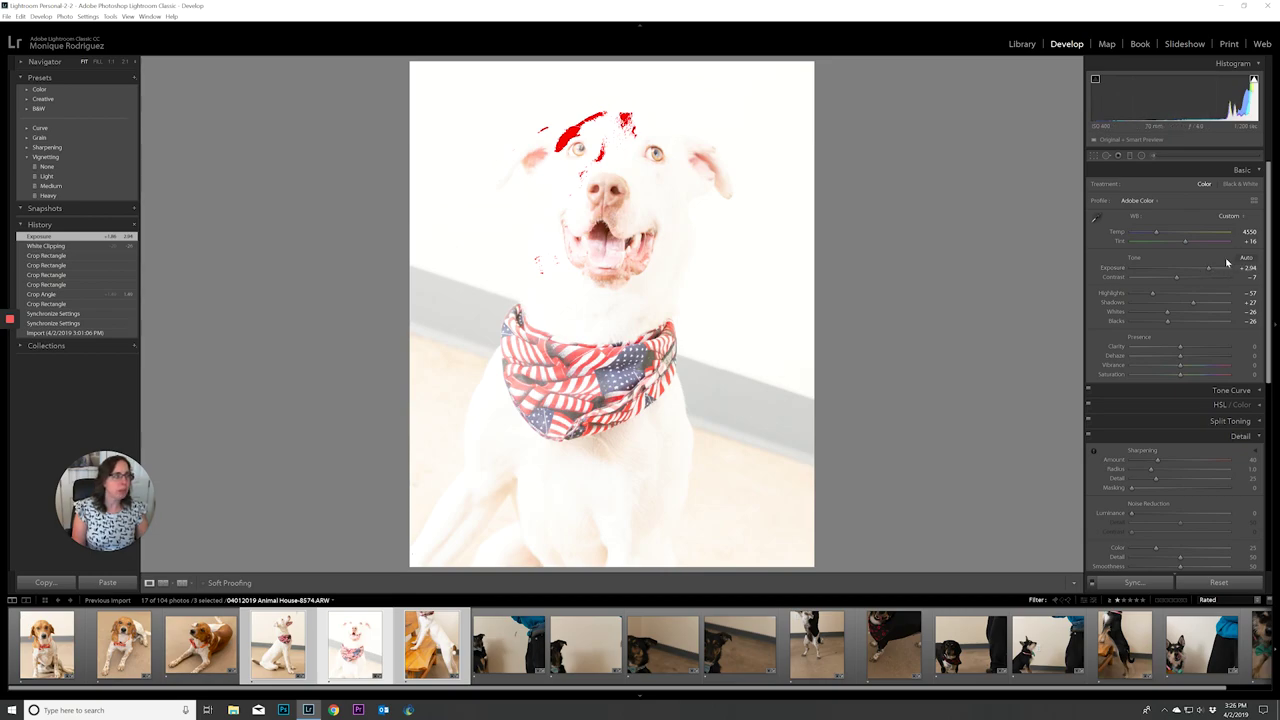
drag(1210, 269, 1187, 273)
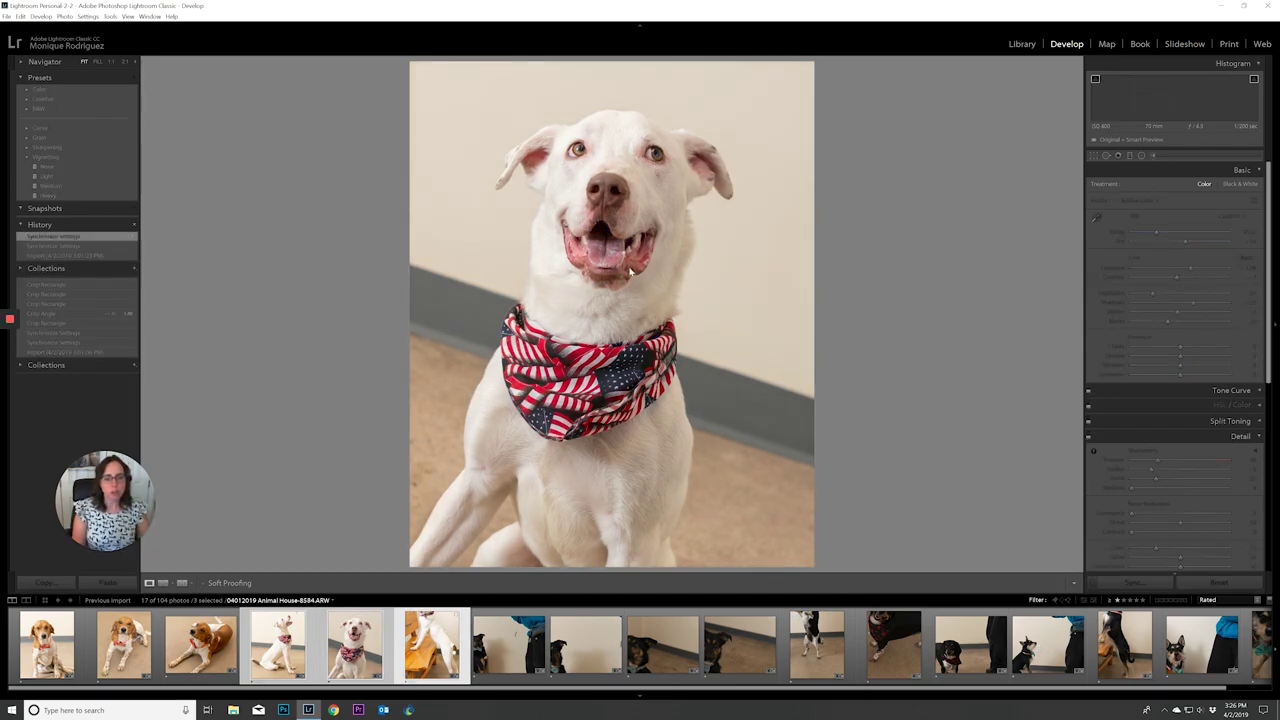
Step: Recrop photo 8584 around the white dog's head and front paws on the bench, and set exposure to +0.36 and whites to -17
key(r)
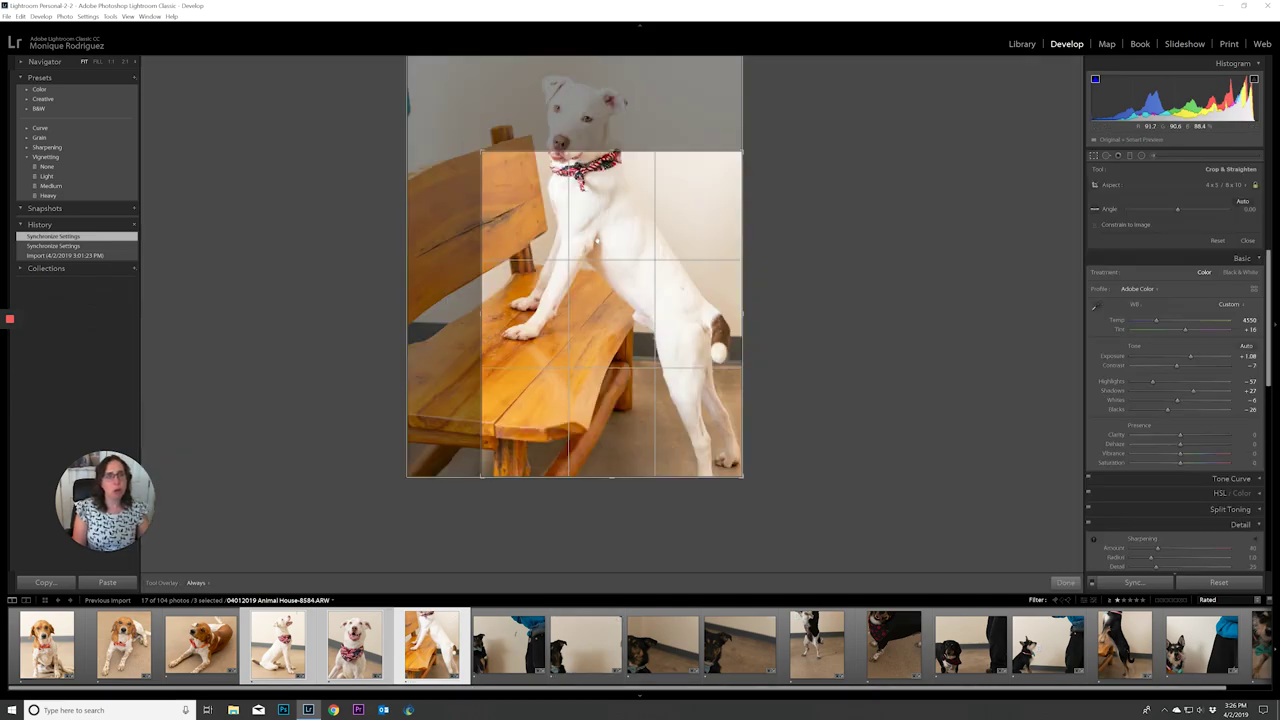
drag(597, 241, 621, 349)
drag(743, 477, 733, 464)
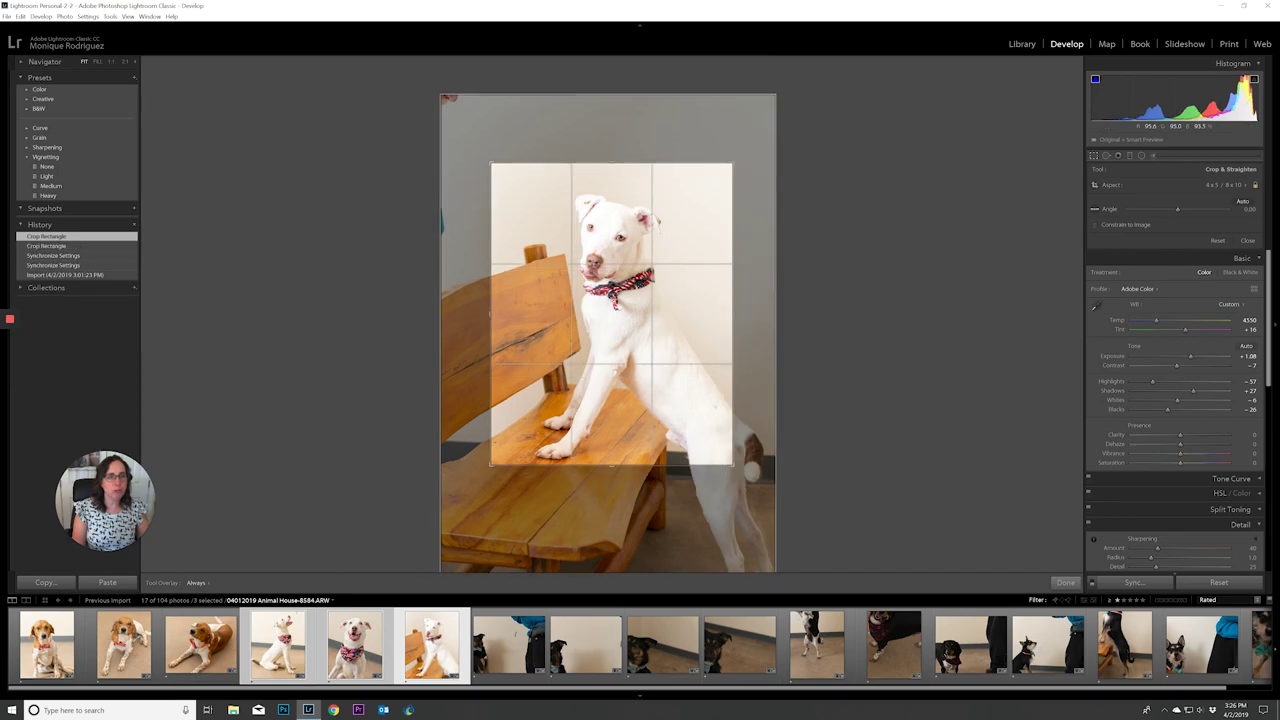
drag(616, 381, 614, 371)
key(Return)
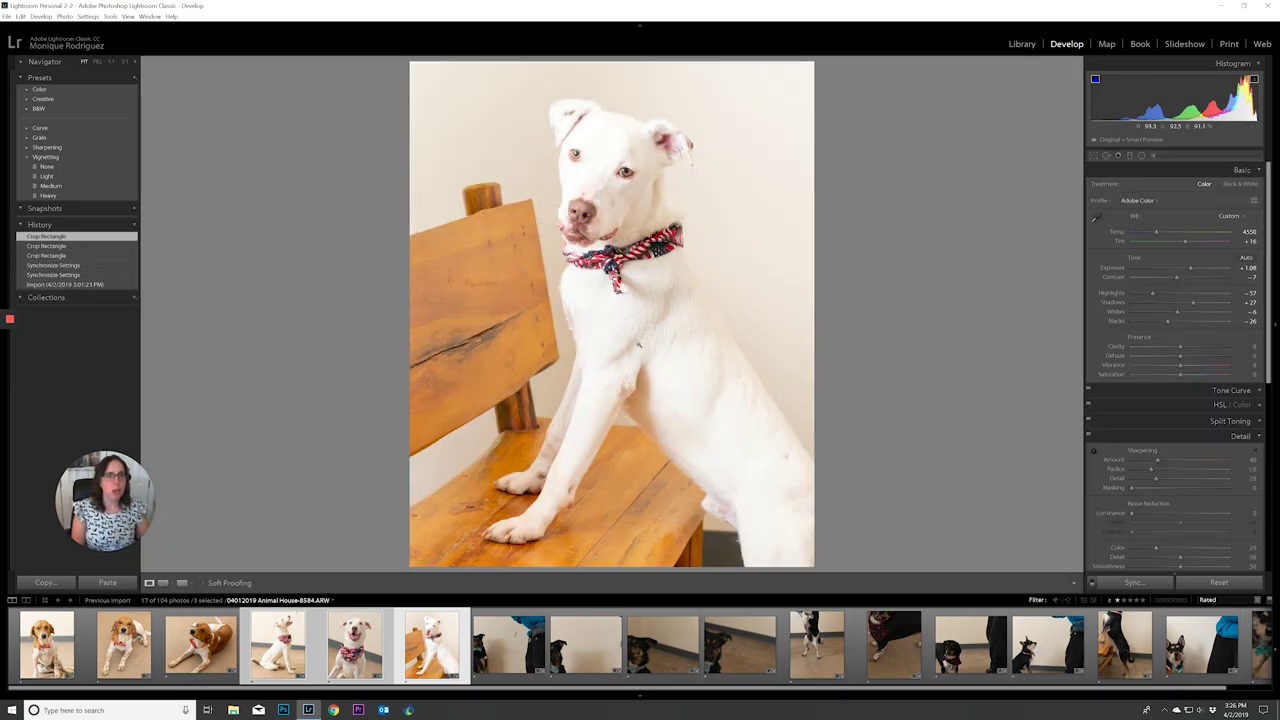
drag(1191, 269, 1183, 271)
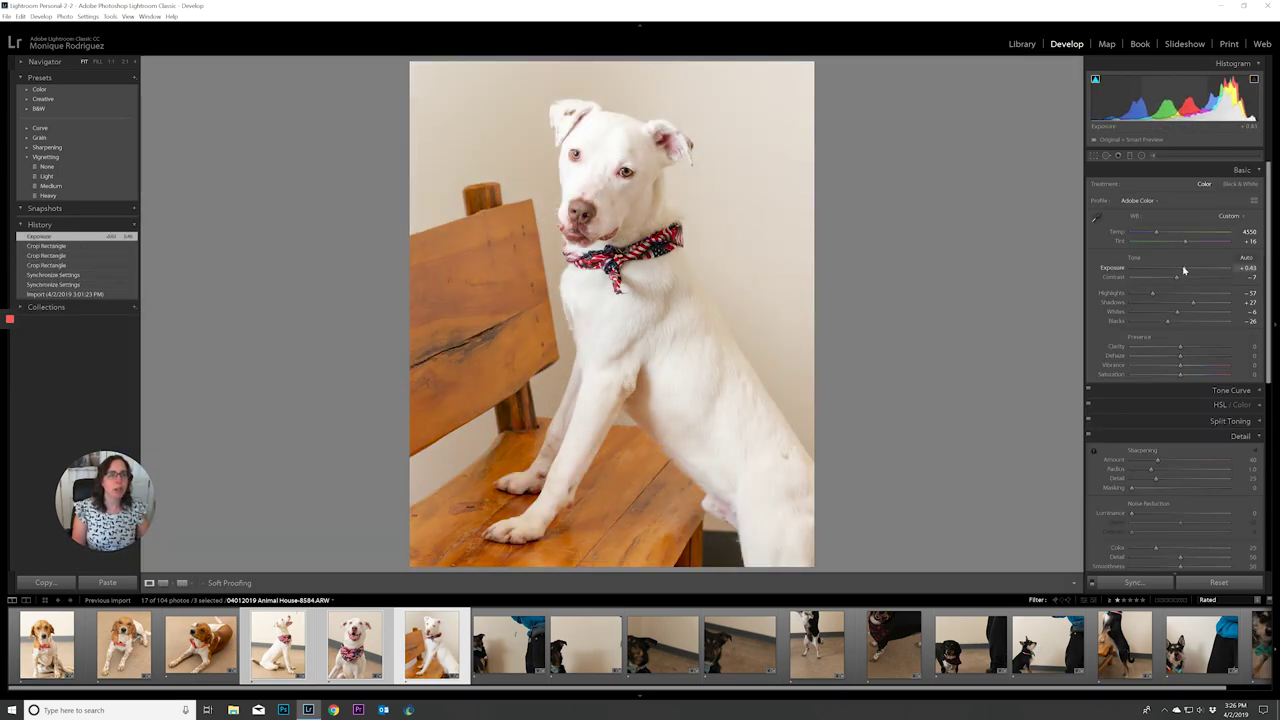
drag(1175, 314, 1173, 316)
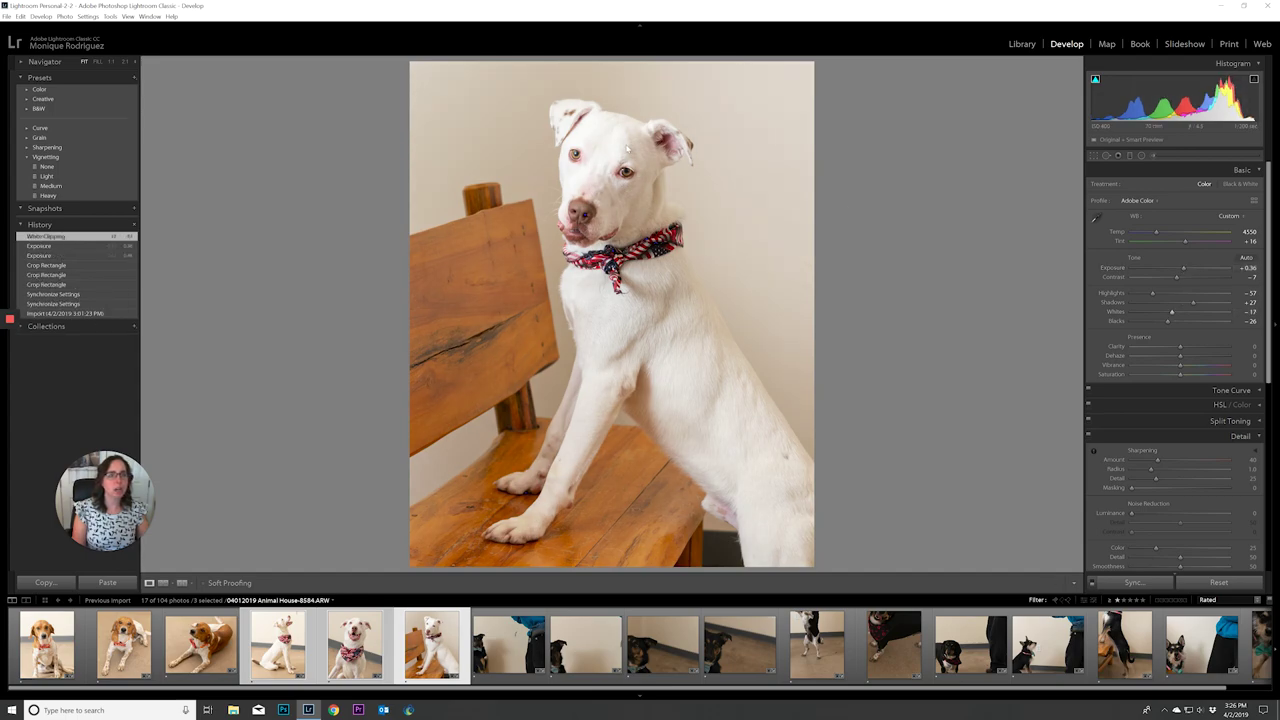
Step: Recrop photo 8587 vertically around the whole sitting black-and-tan dog, and apply Auto tone with exposure +1.22 and contrast -11
click(498, 651)
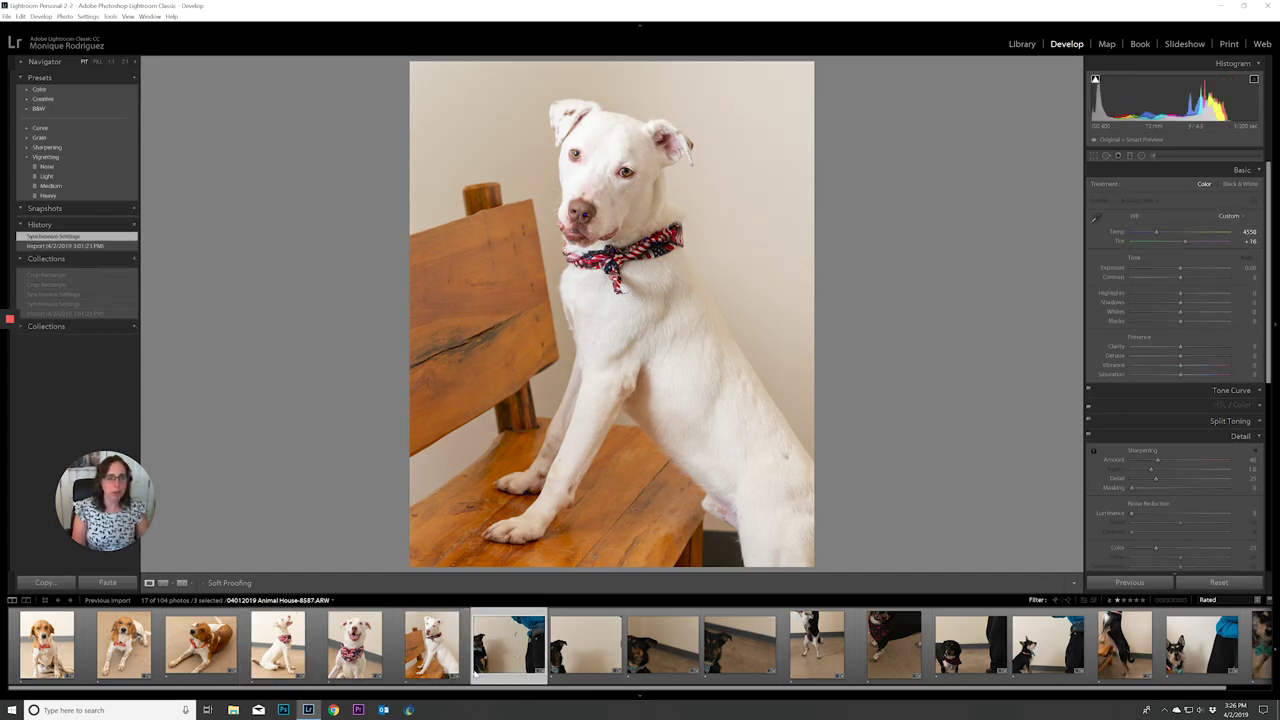
key(r)
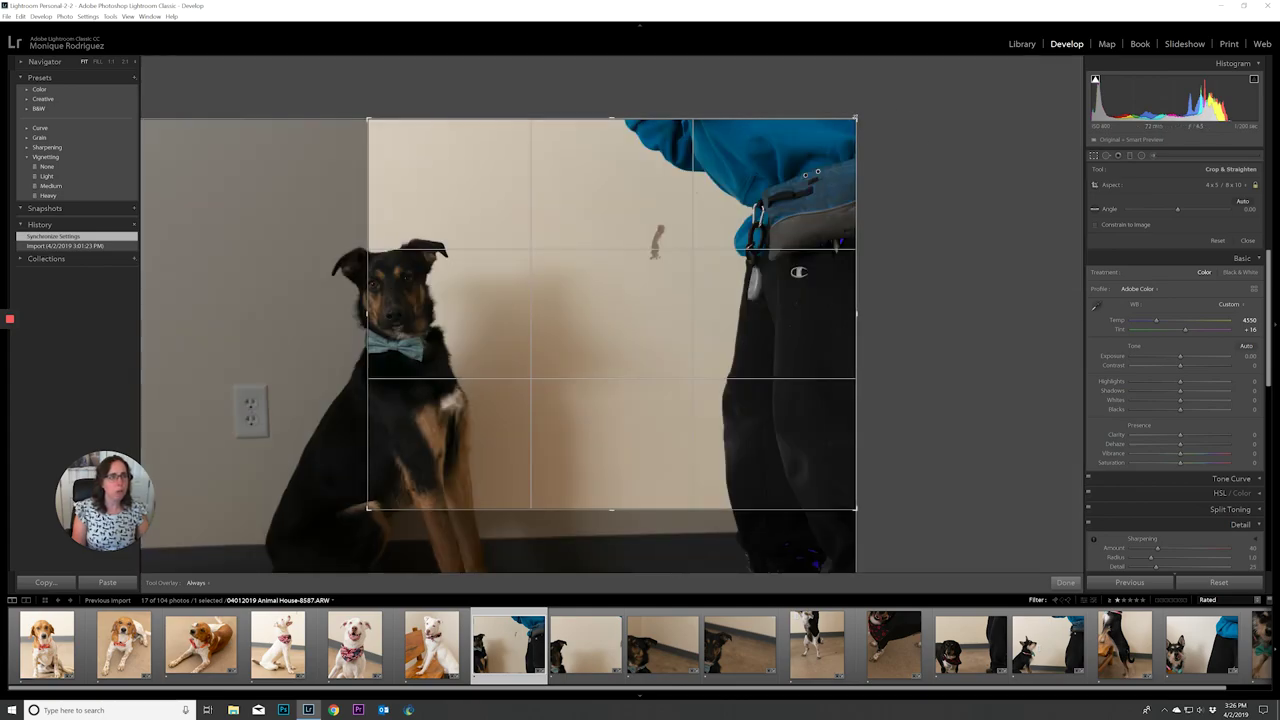
drag(857, 117, 752, 148)
drag(580, 346, 673, 318)
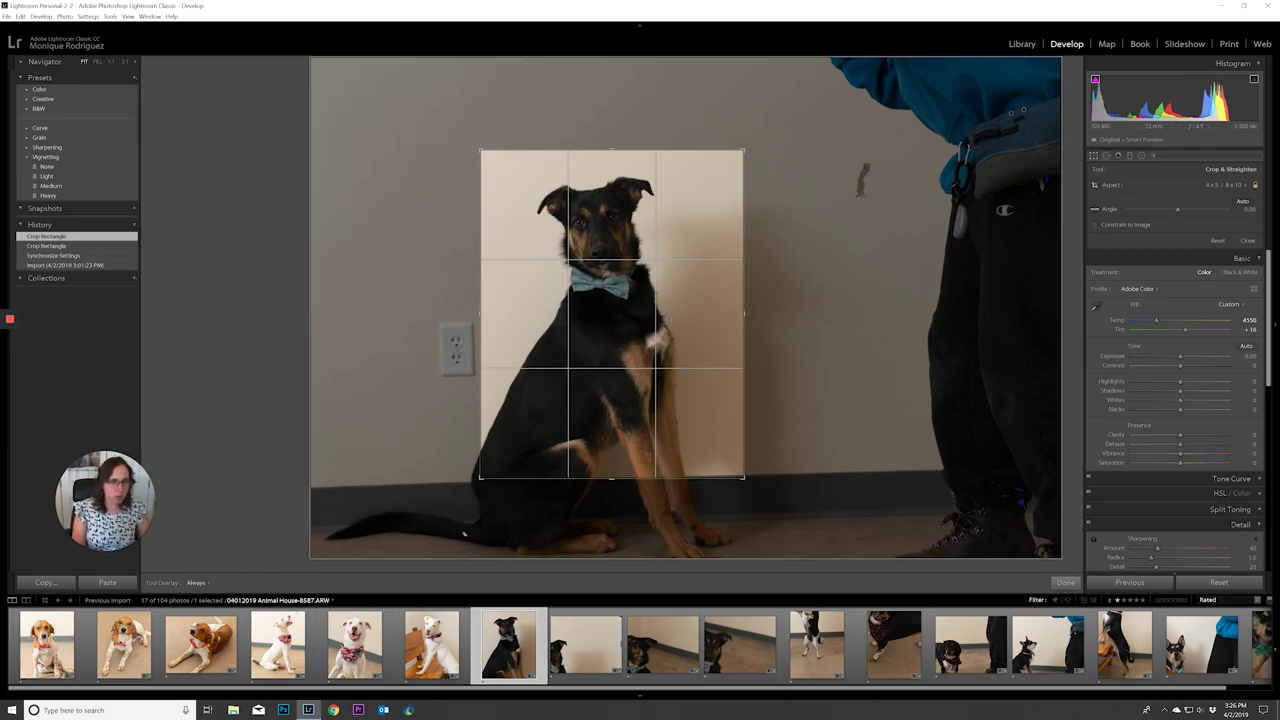
drag(481, 477, 415, 556)
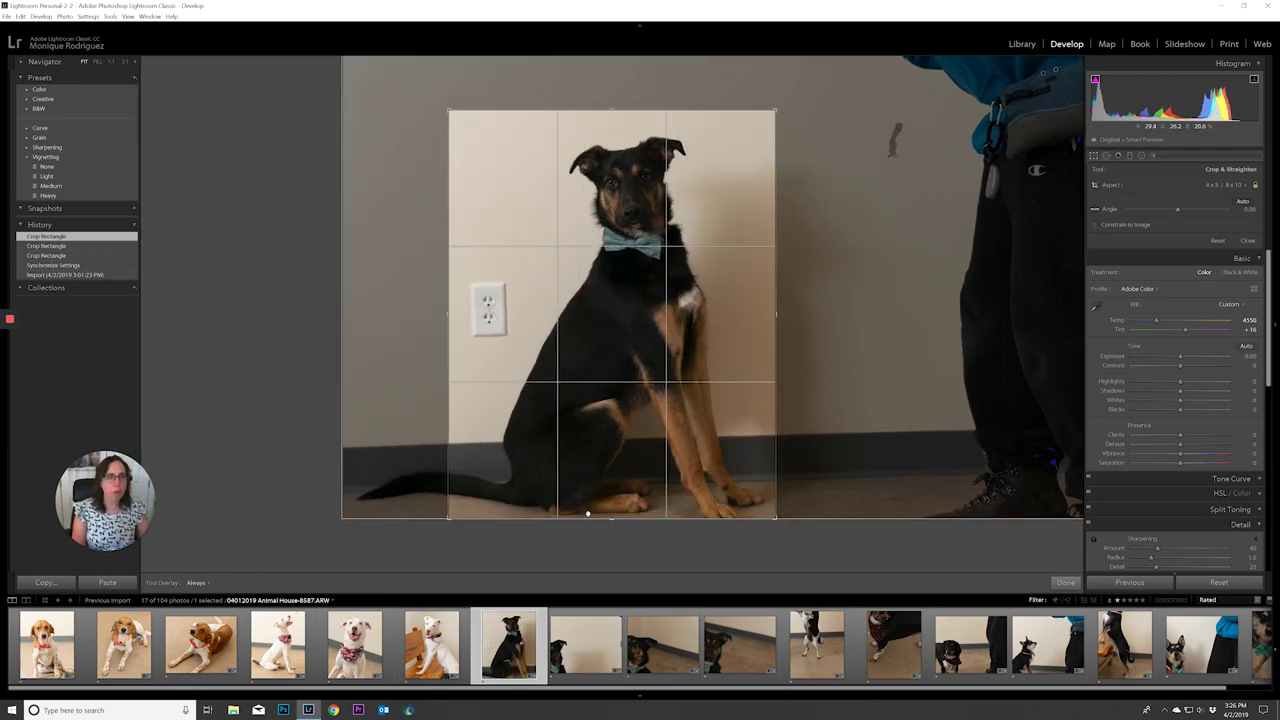
key(Return)
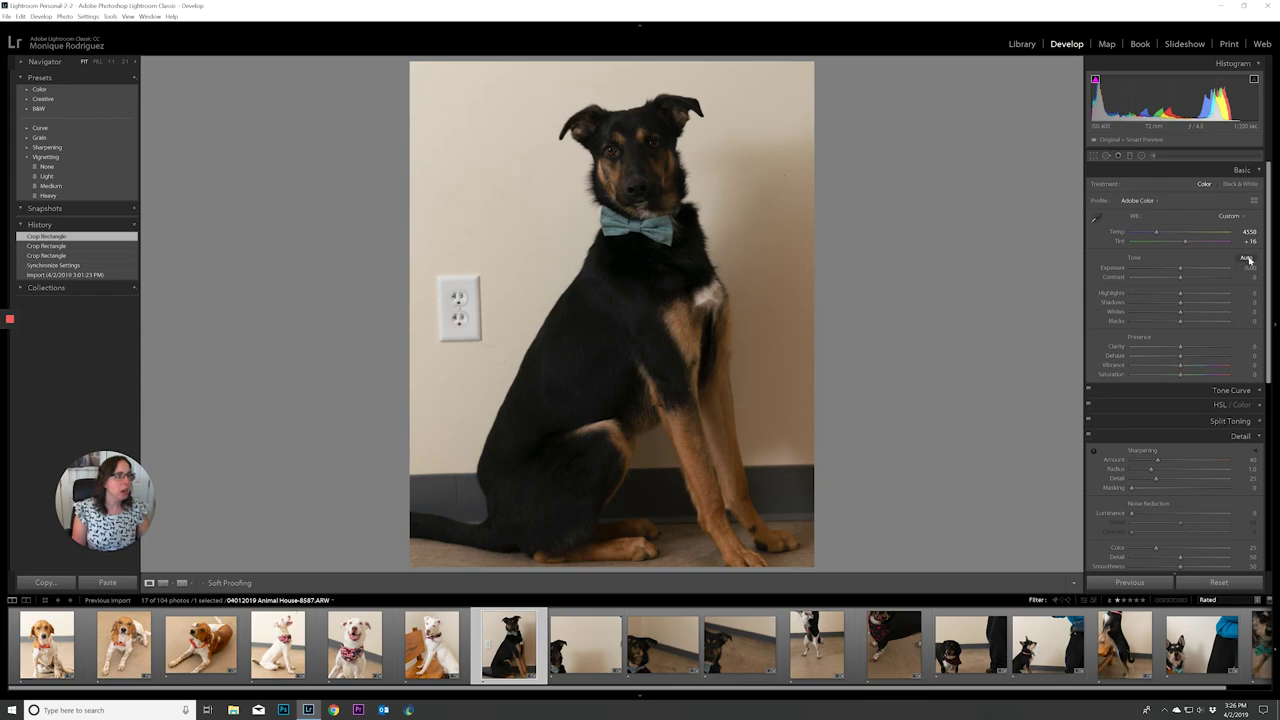
click(1247, 259)
mouse_move(1186, 267)
mouse_down()
mouse_move(1197, 270)
mouse_move(1178, 280)
mouse_up()
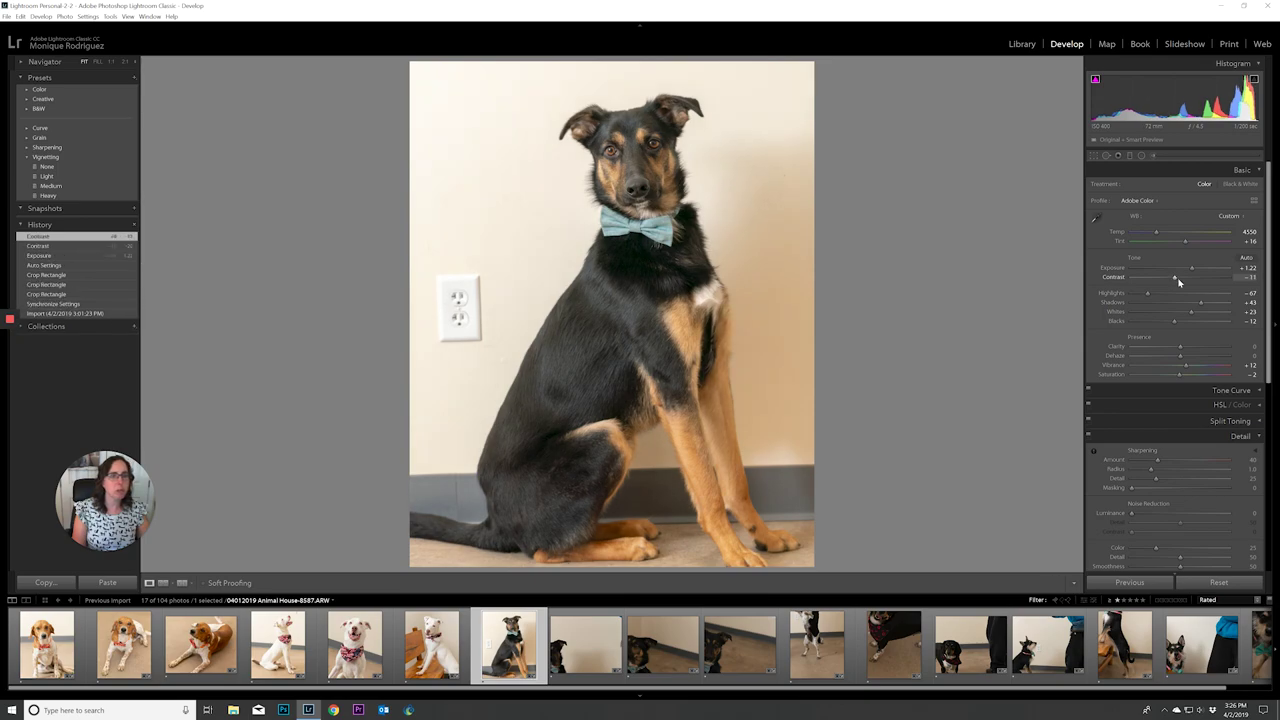
Step: Use Spot Removal in Heal mode to remove the wall outlet and the leftover marks beside the dog in photo 8587
click(1106, 156)
mouse_move(443, 286)
mouse_down()
mouse_move(449, 335)
mouse_move(463, 303)
mouse_up()
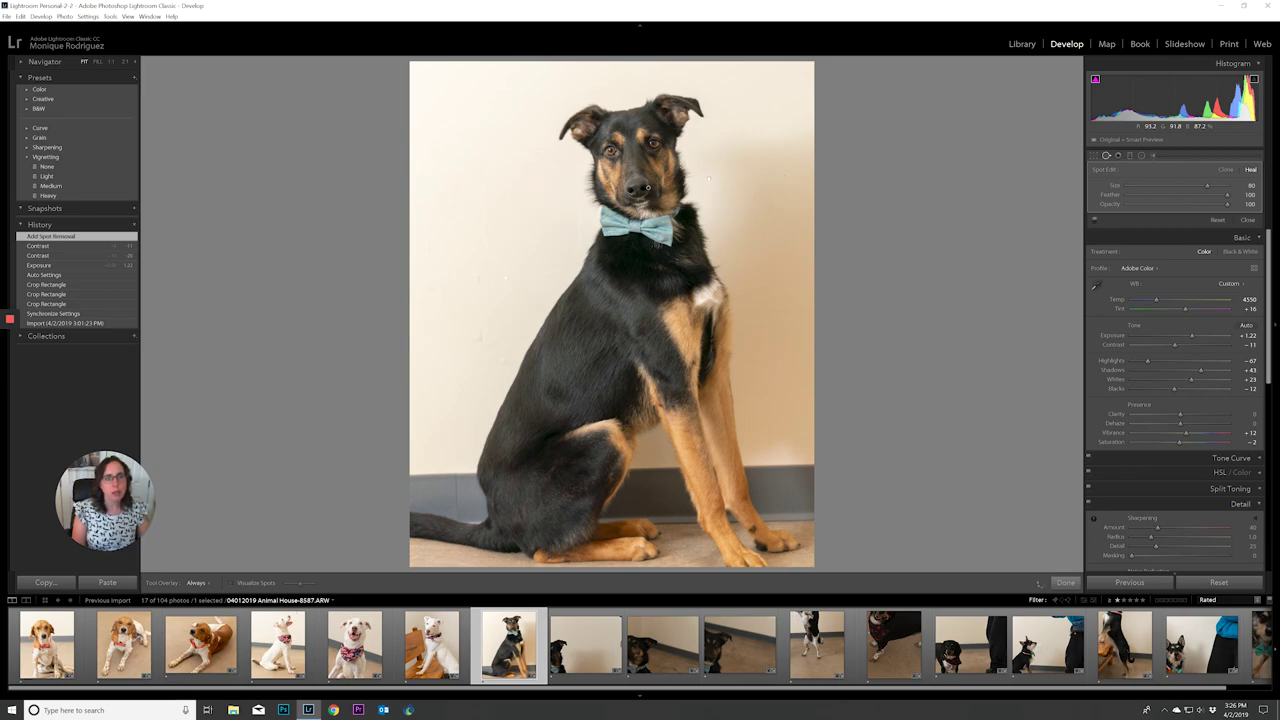
click(505, 278)
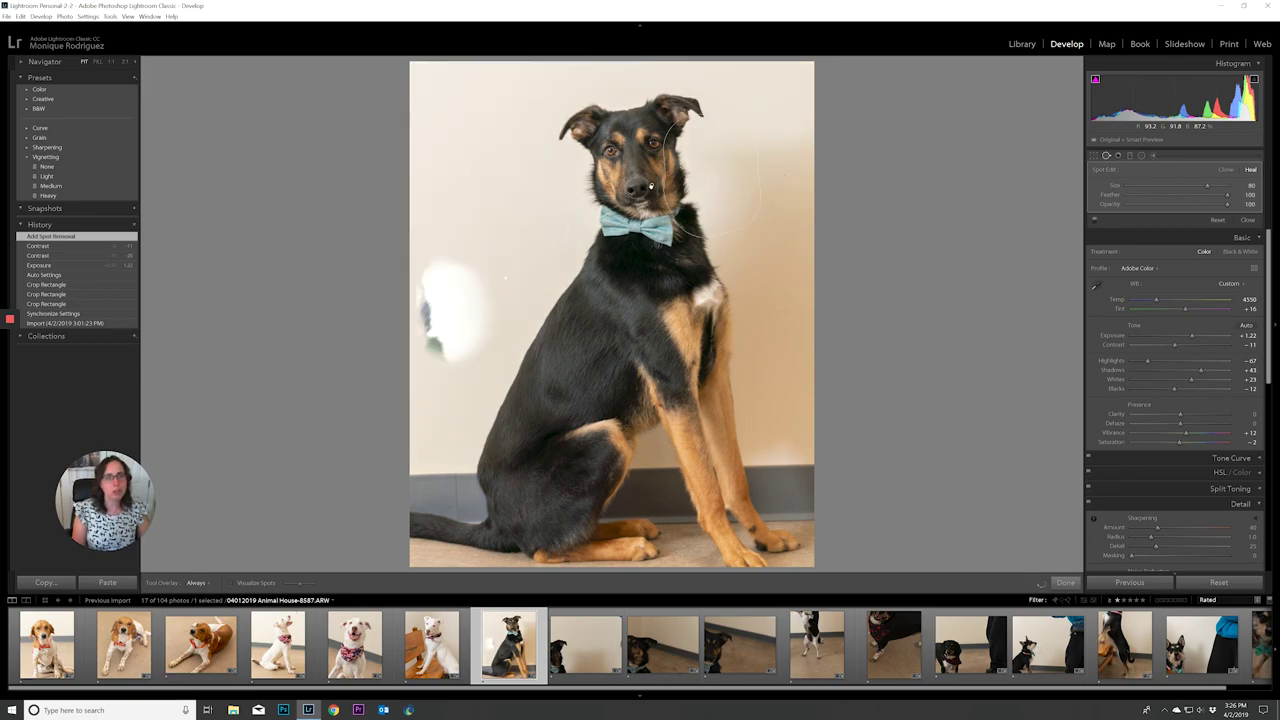
drag(539, 191, 485, 202)
key(Delete)
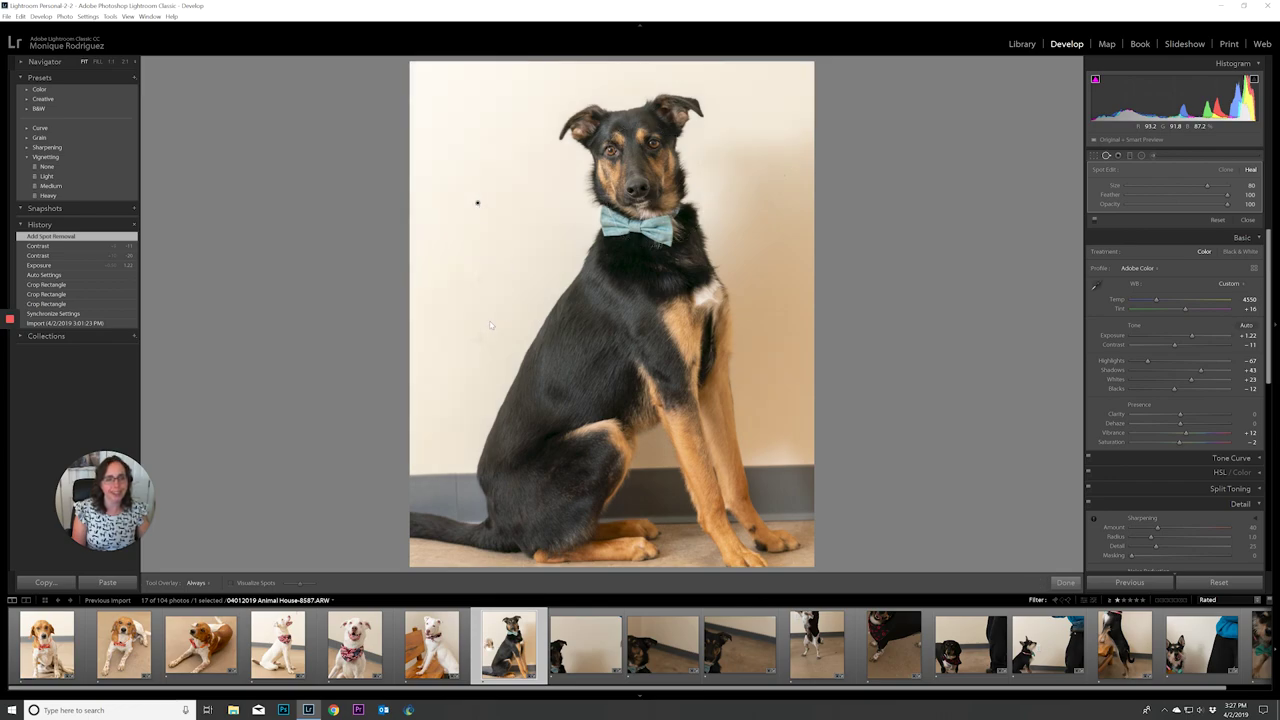
click(455, 309)
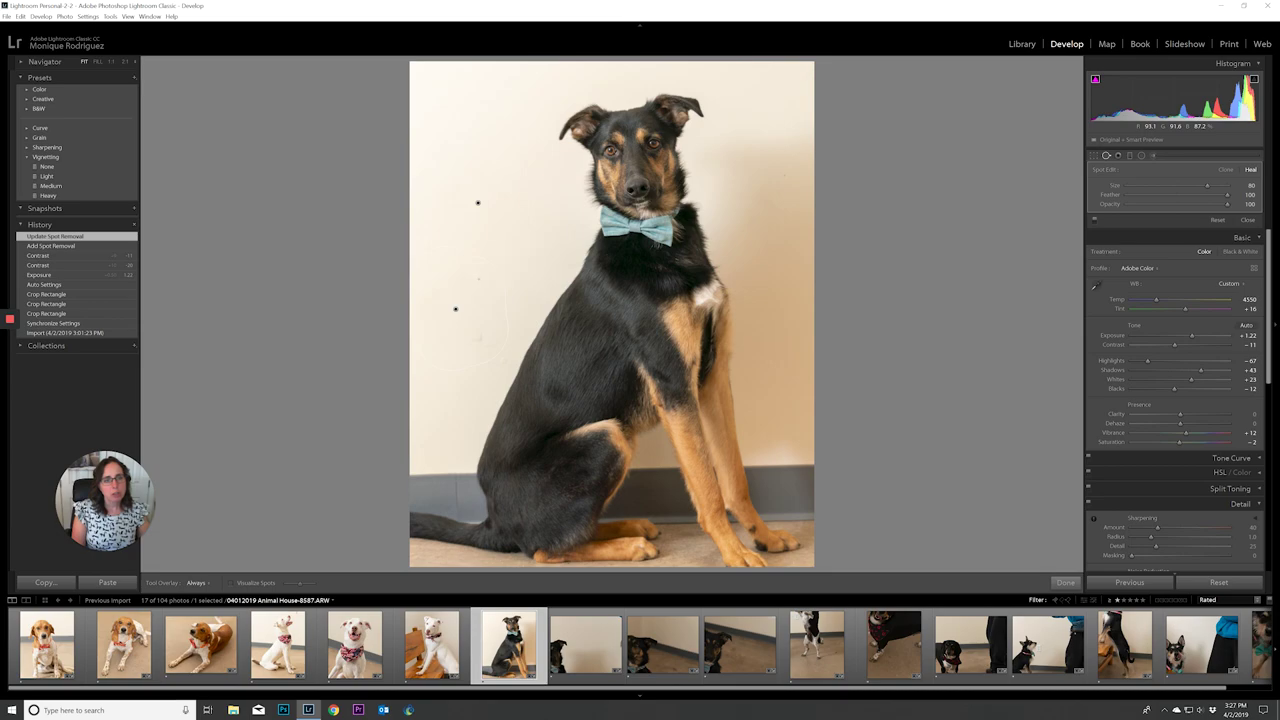
mouse_move(518, 263)
mouse_down()
mouse_move(468, 340)
mouse_move(435, 346)
mouse_up()
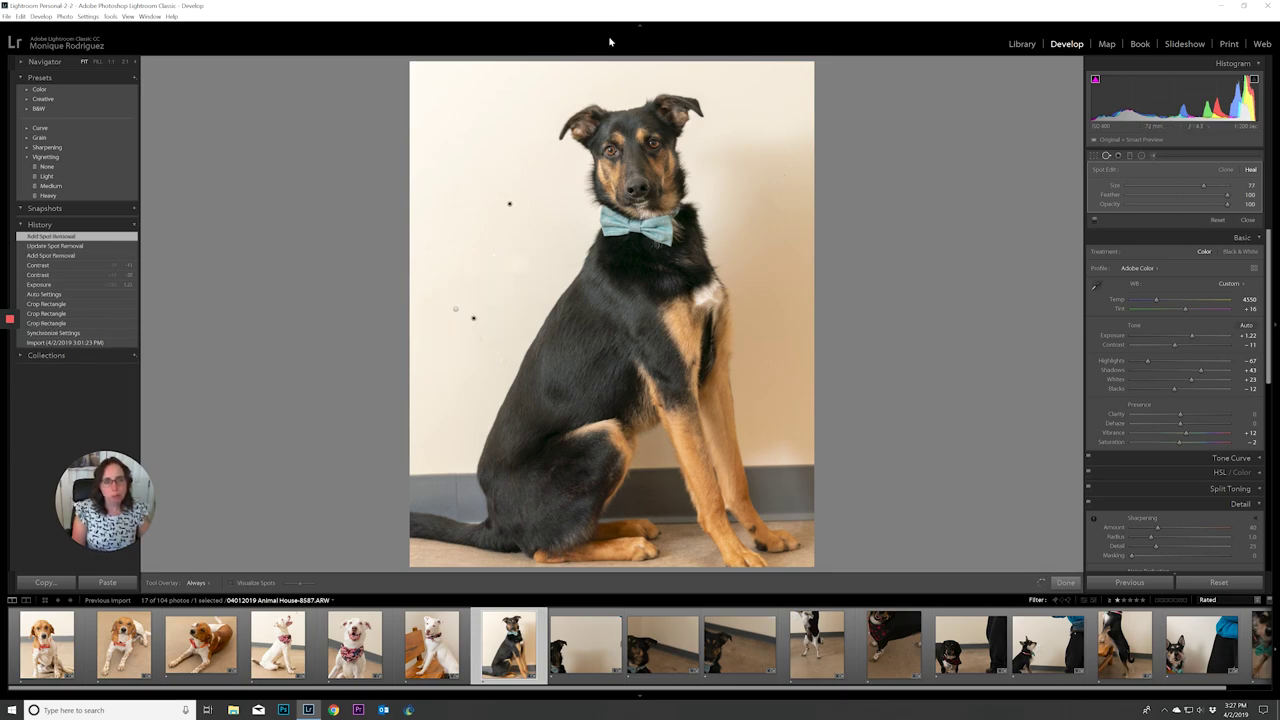
click(1065, 582)
Step: With photo 8587 as the source, synchronize White Balance, Basic Tone and Process Version to the next three black-and-tan dog photos
key(Right)
click(510, 657)
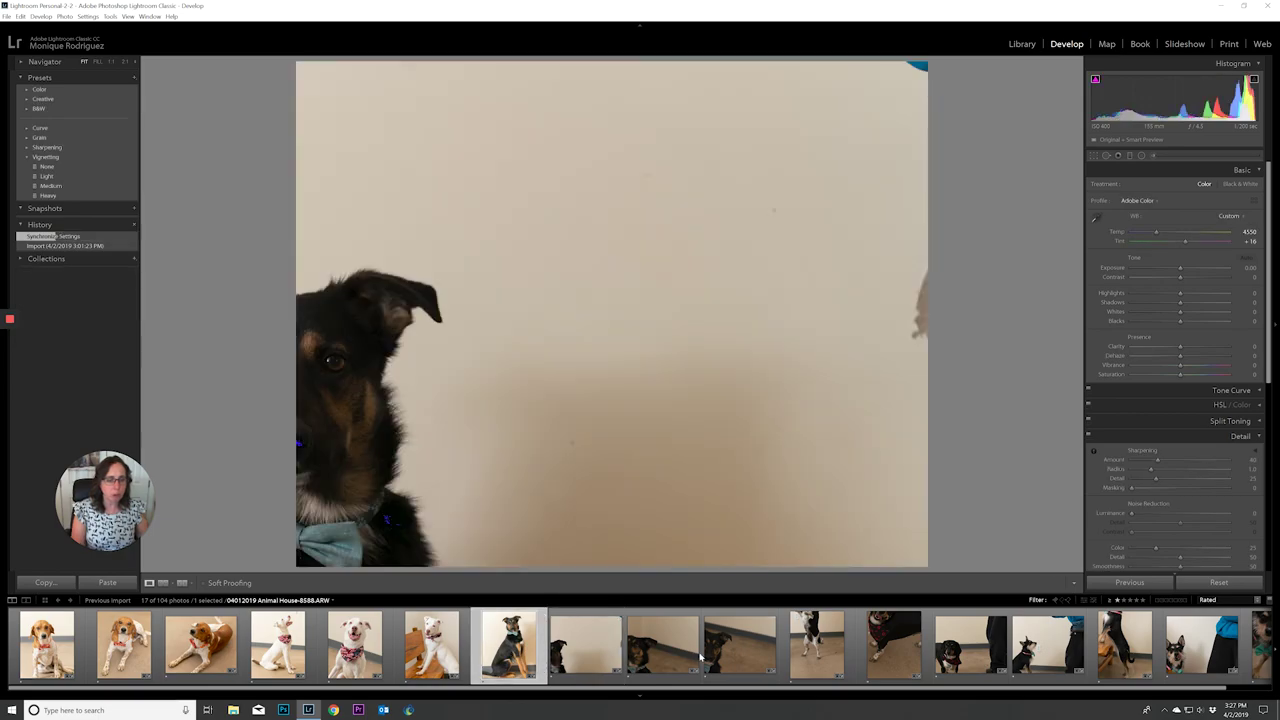
shift+click(754, 643)
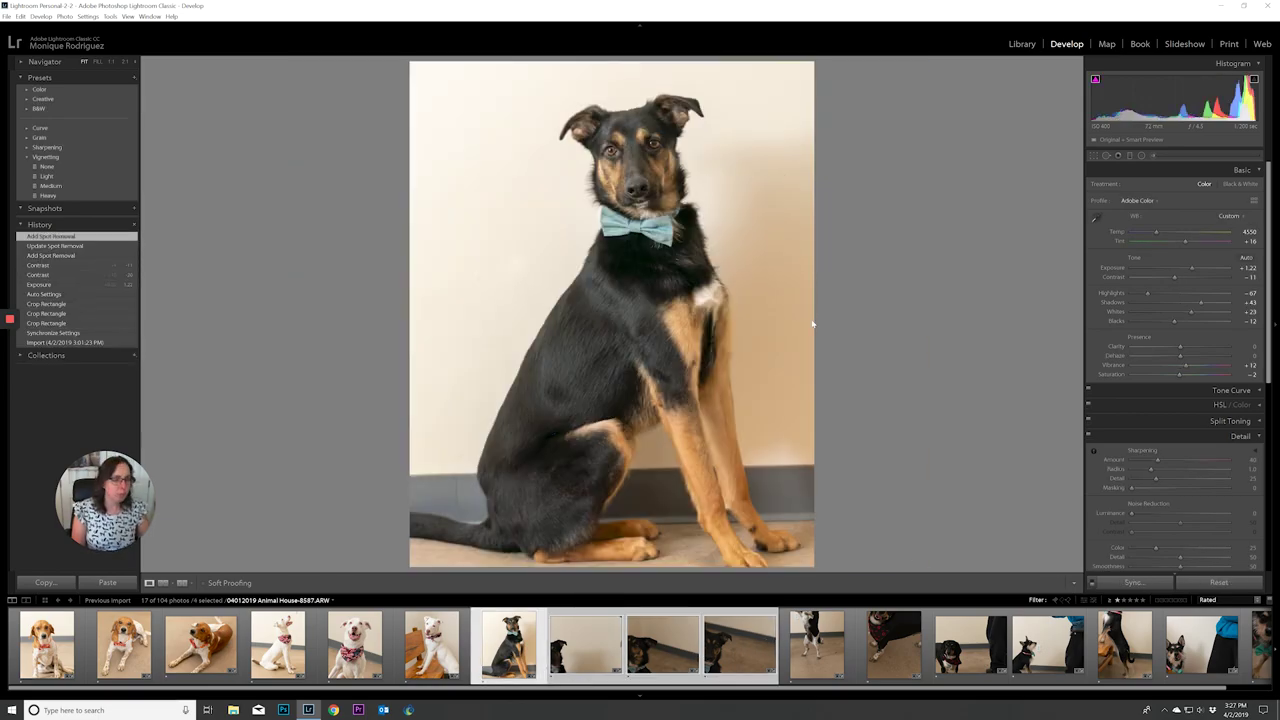
click(1130, 582)
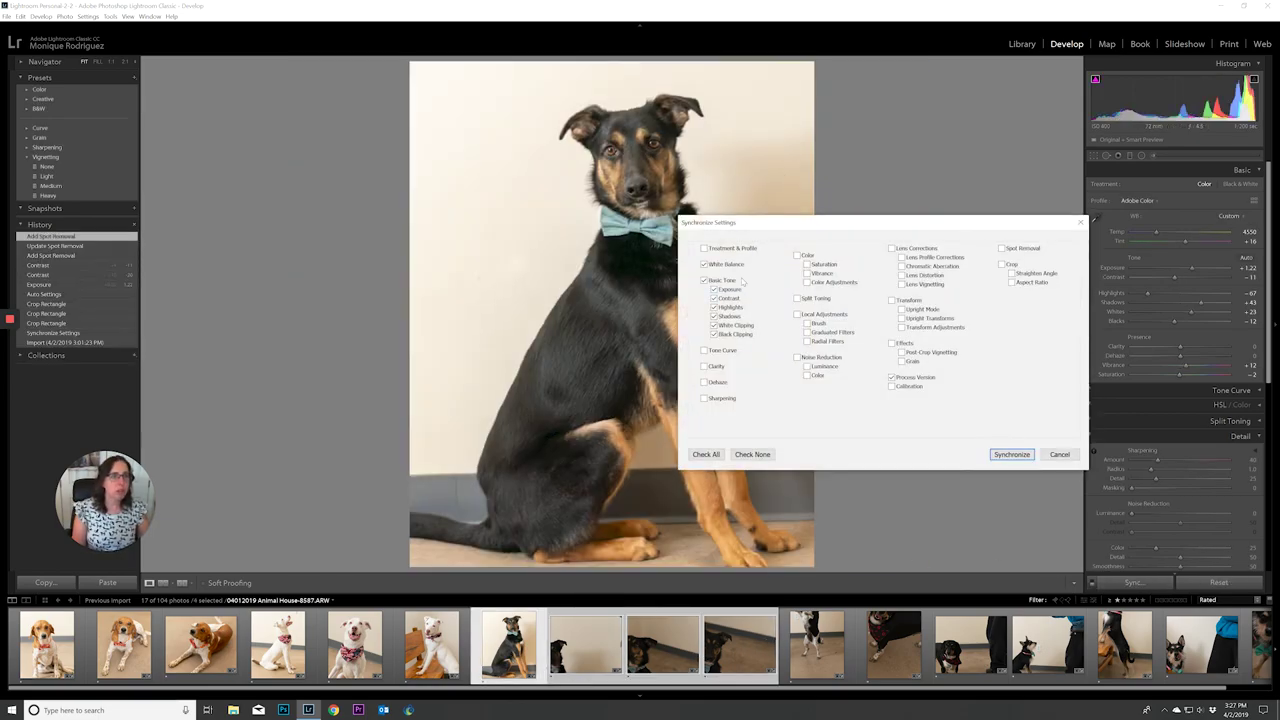
click(1019, 457)
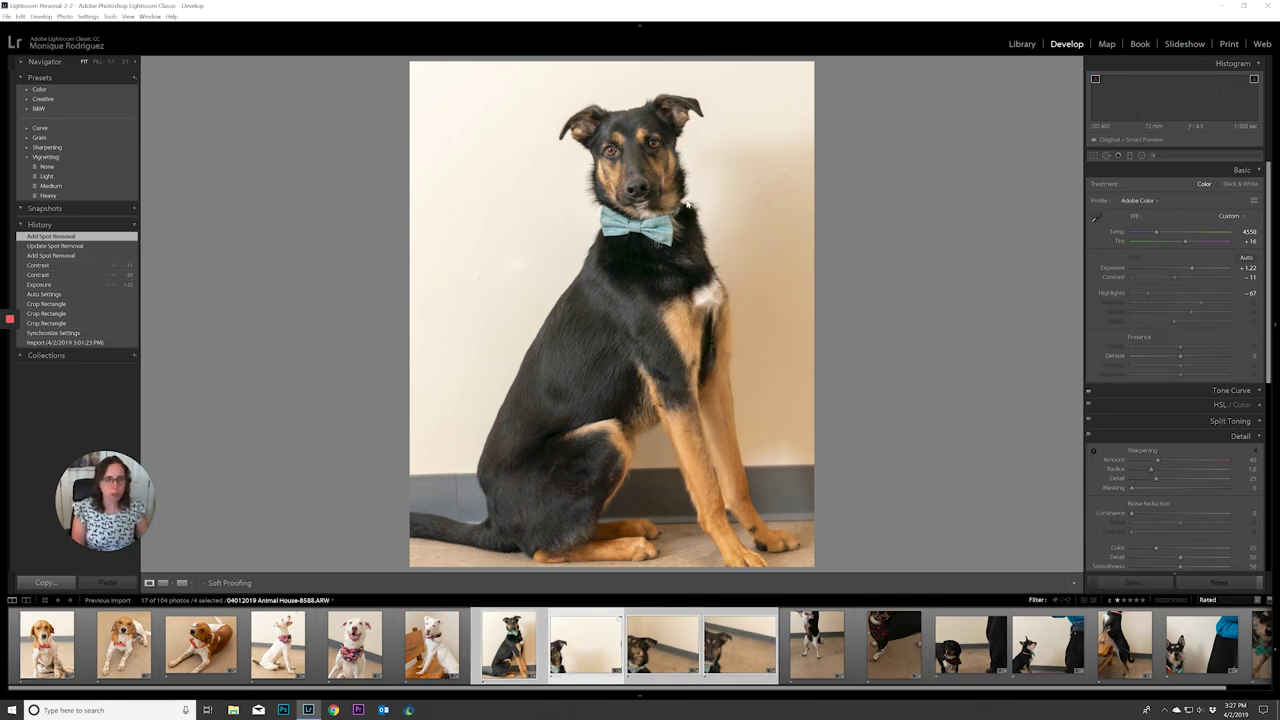
Step: Reposition the horizontal crop of photo 8588 so that the black-and-tan dog's head and bow tie are inside the frame
key(r)
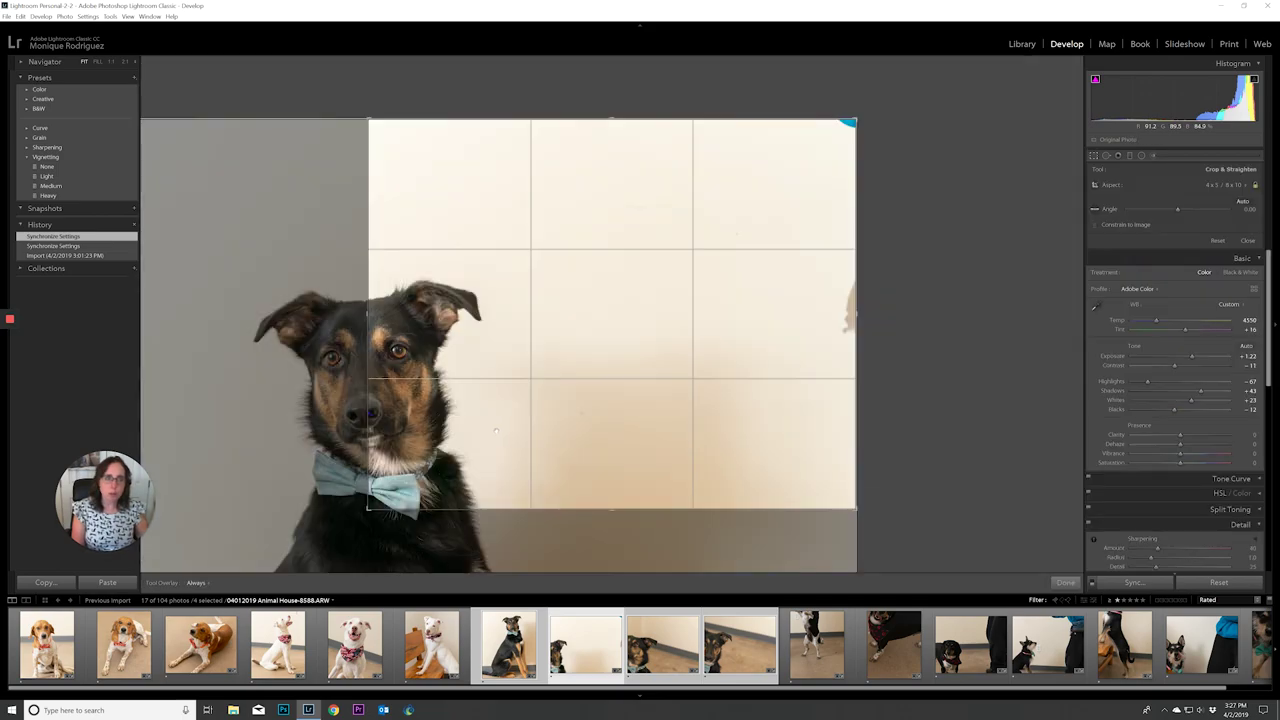
drag(496, 430, 712, 297)
key(Return)
Step: Recrop photo 8592 to a vertical frame centred on the black-and-tan dog's head, bow tie and chest
key(Right)
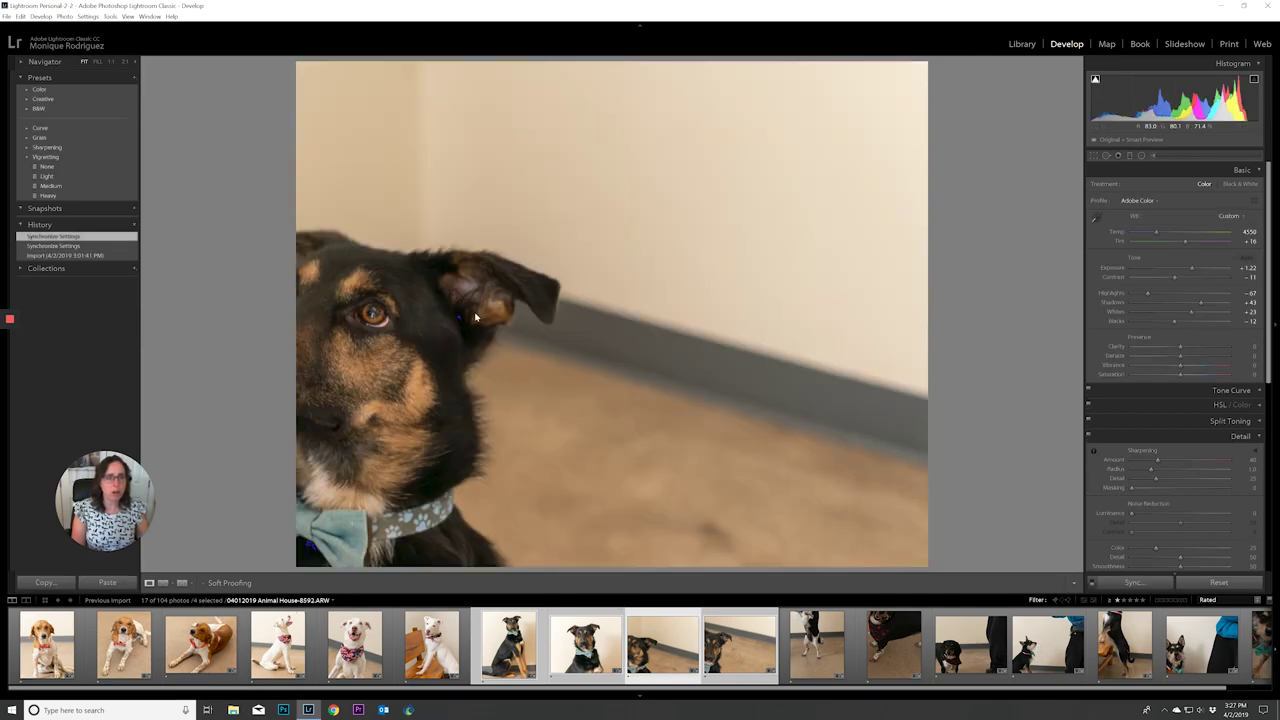
key(r)
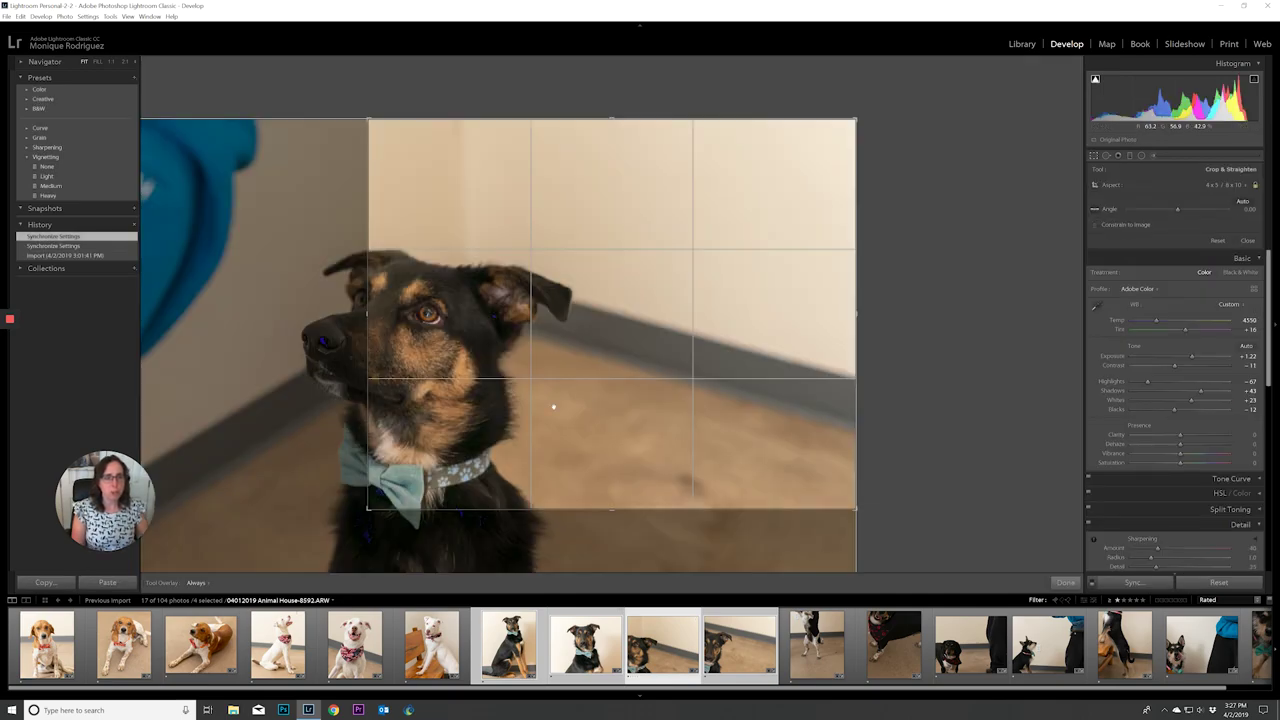
drag(507, 391, 655, 395)
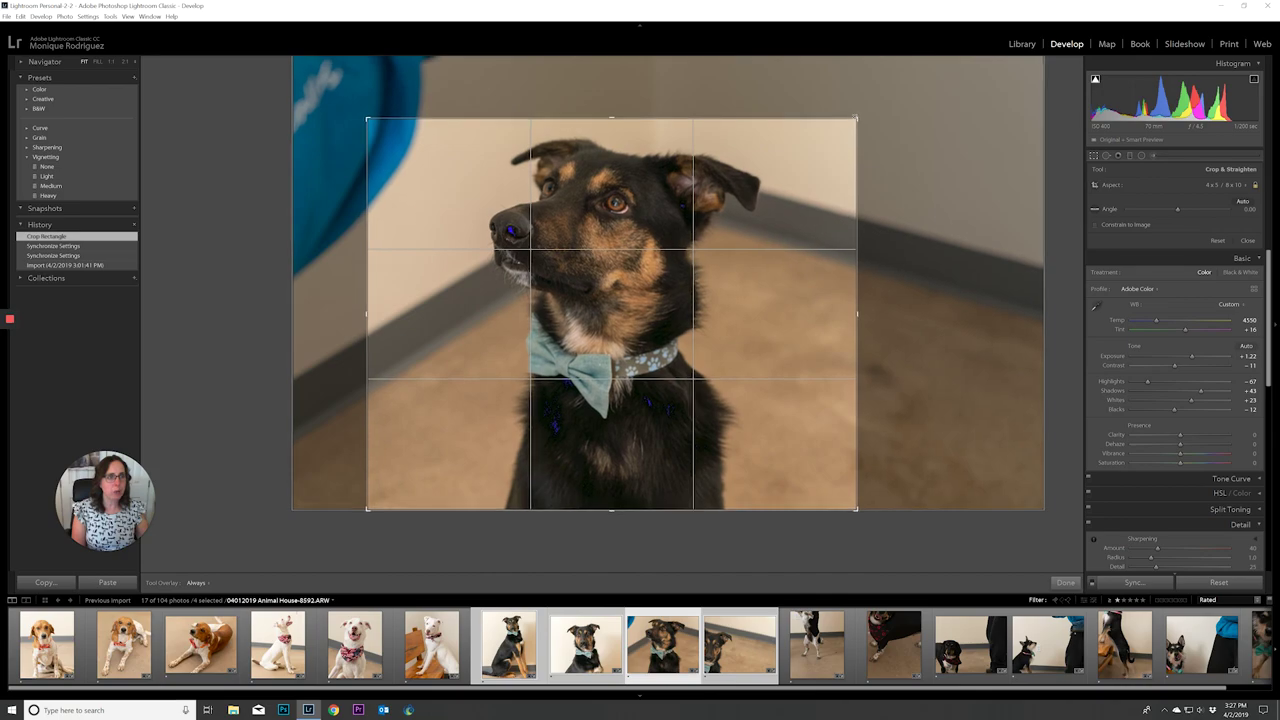
key(x)
drag(632, 342, 562, 342)
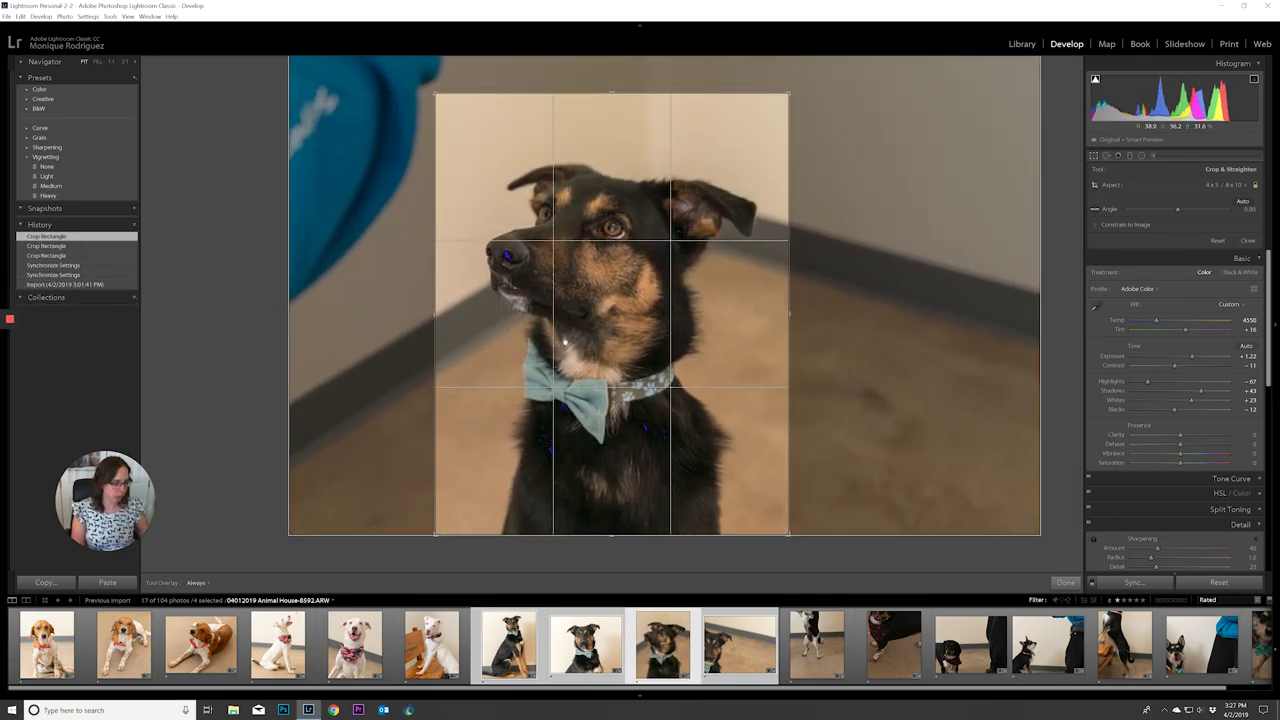
click(1066, 582)
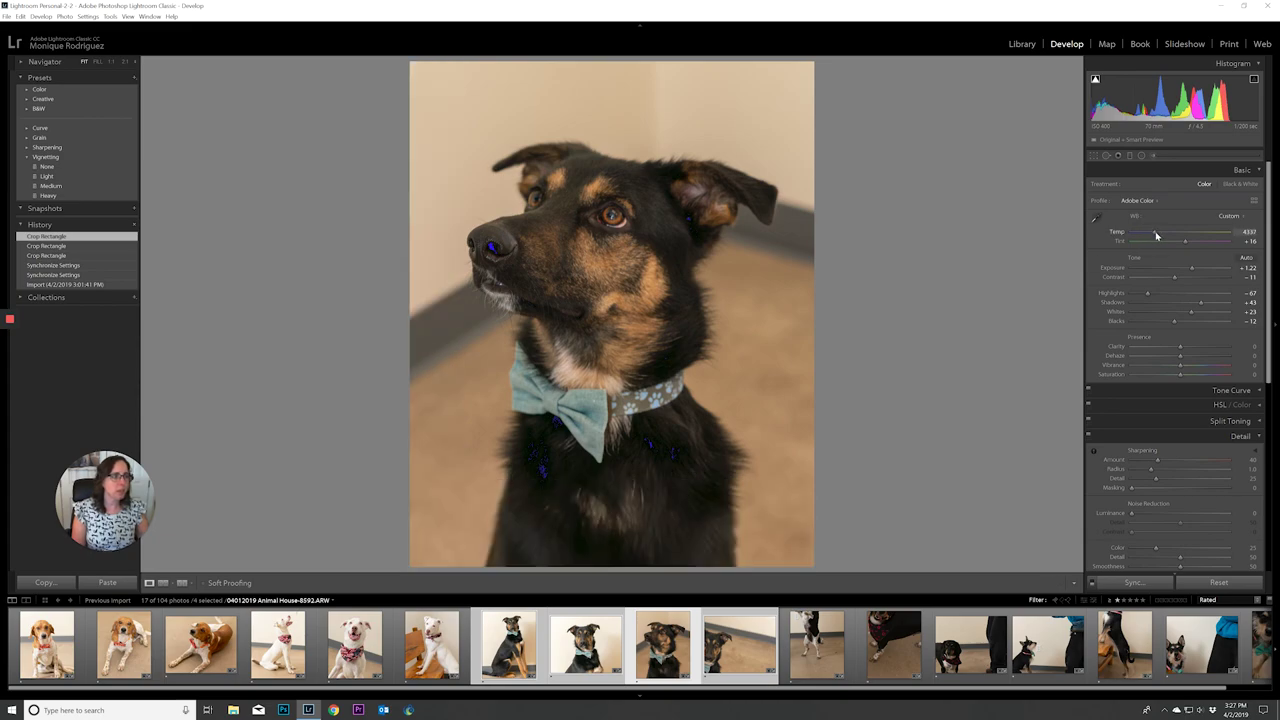
Step: Set photo 8592's temperature to 3890 and exposure to +2.39, and synchronize the settings to the next photo, 8598
drag(1157, 235, 1150, 233)
drag(1199, 268, 1204, 270)
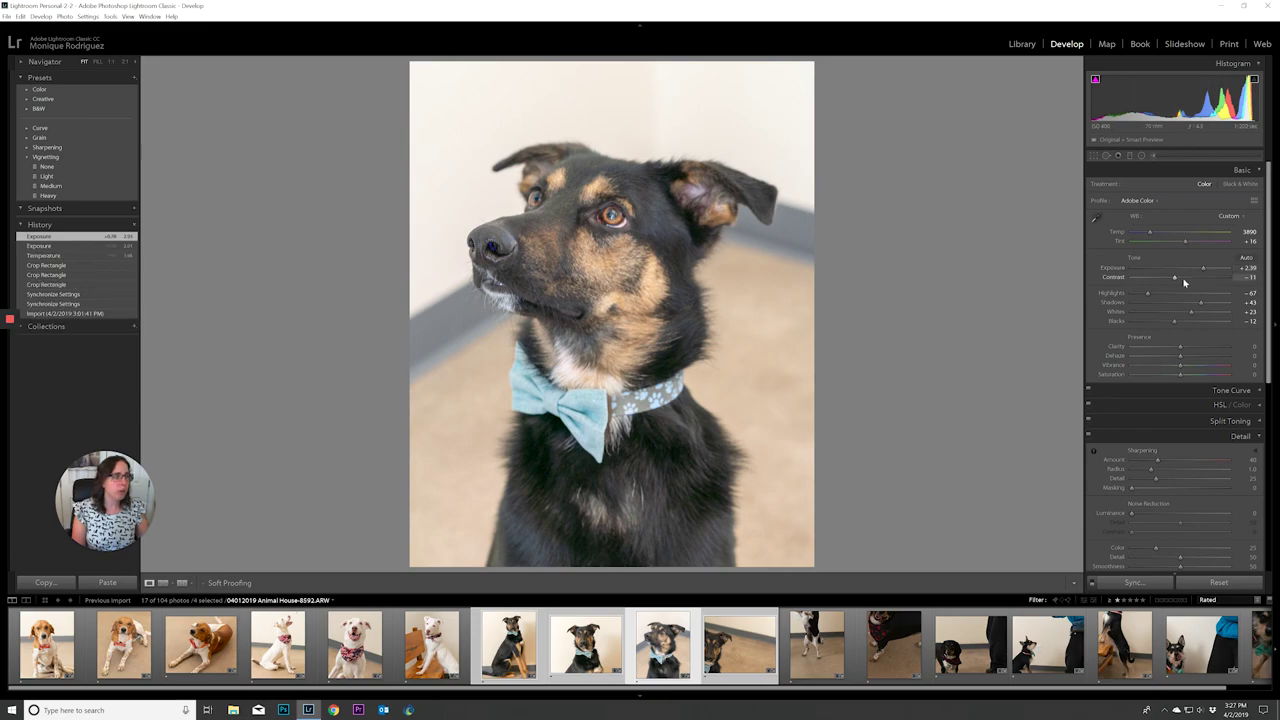
shift+click(759, 652)
click(1148, 584)
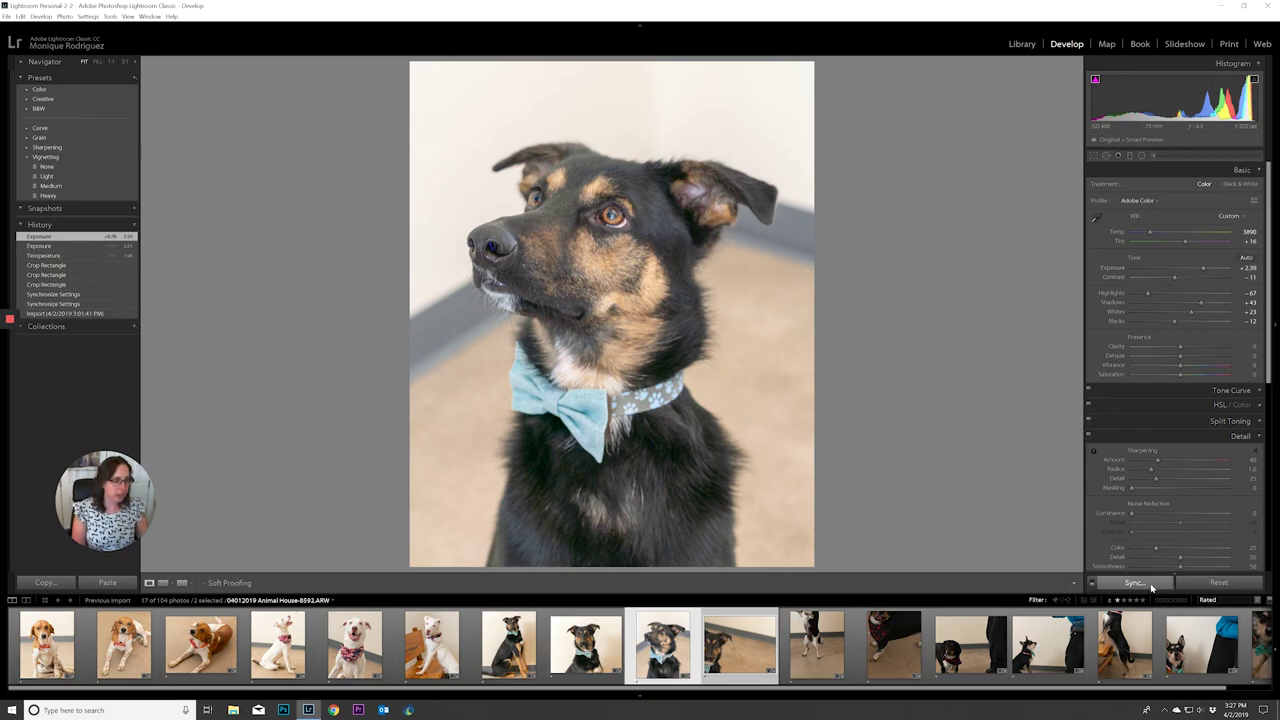
click(1013, 454)
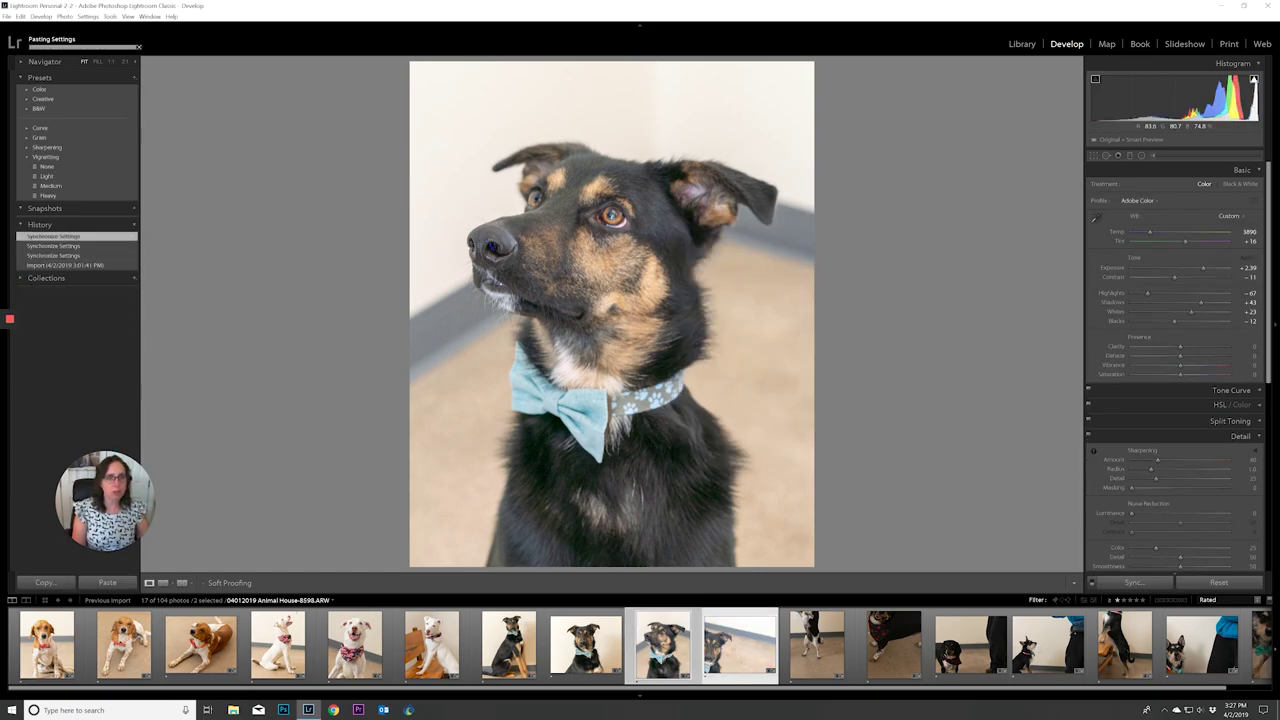
Step: Recrop photo 8598 to a vertical frame showing the black-and-tan dog's head, blue bow tie and chest
key(r)
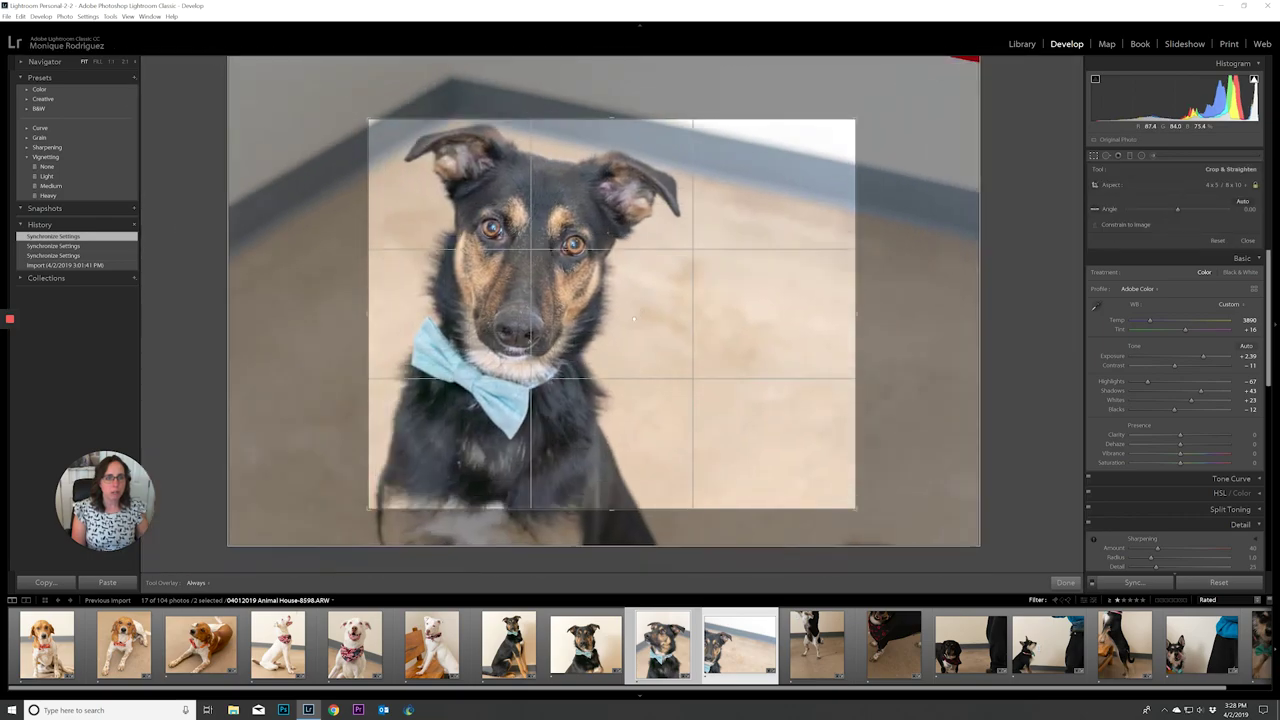
drag(634, 318, 708, 290)
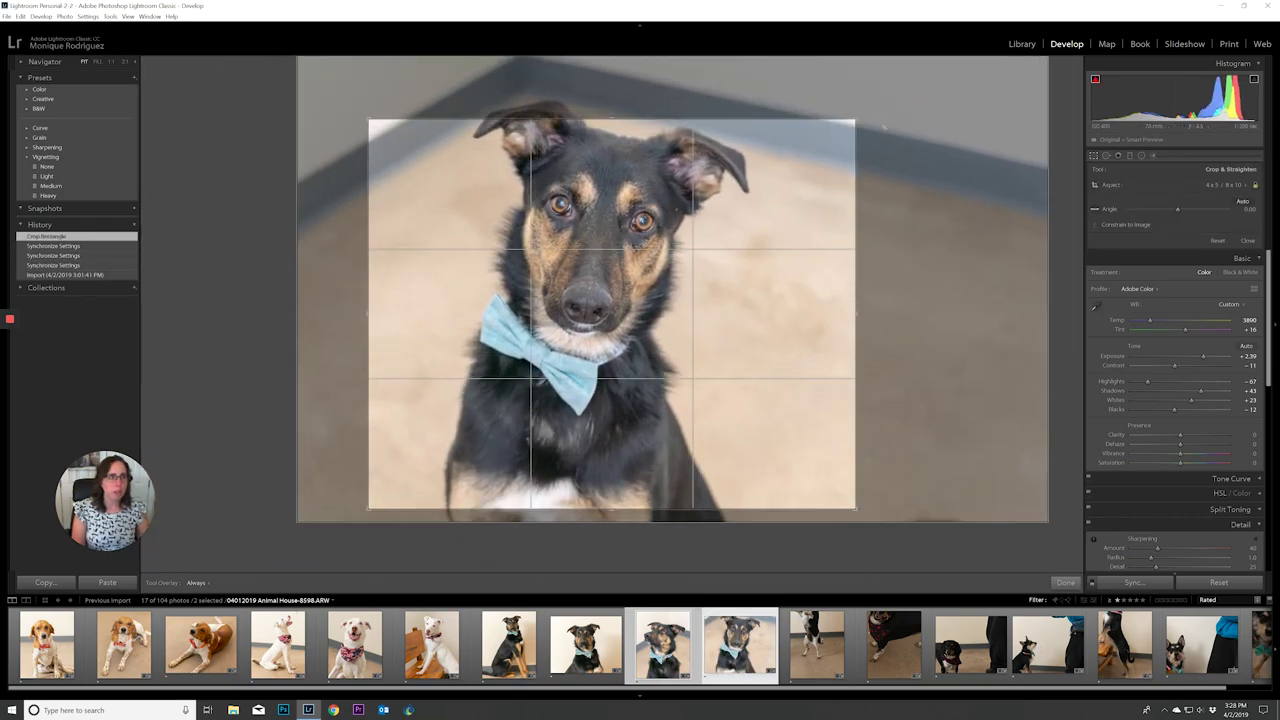
key(x)
drag(633, 362, 581, 312)
key(Return)
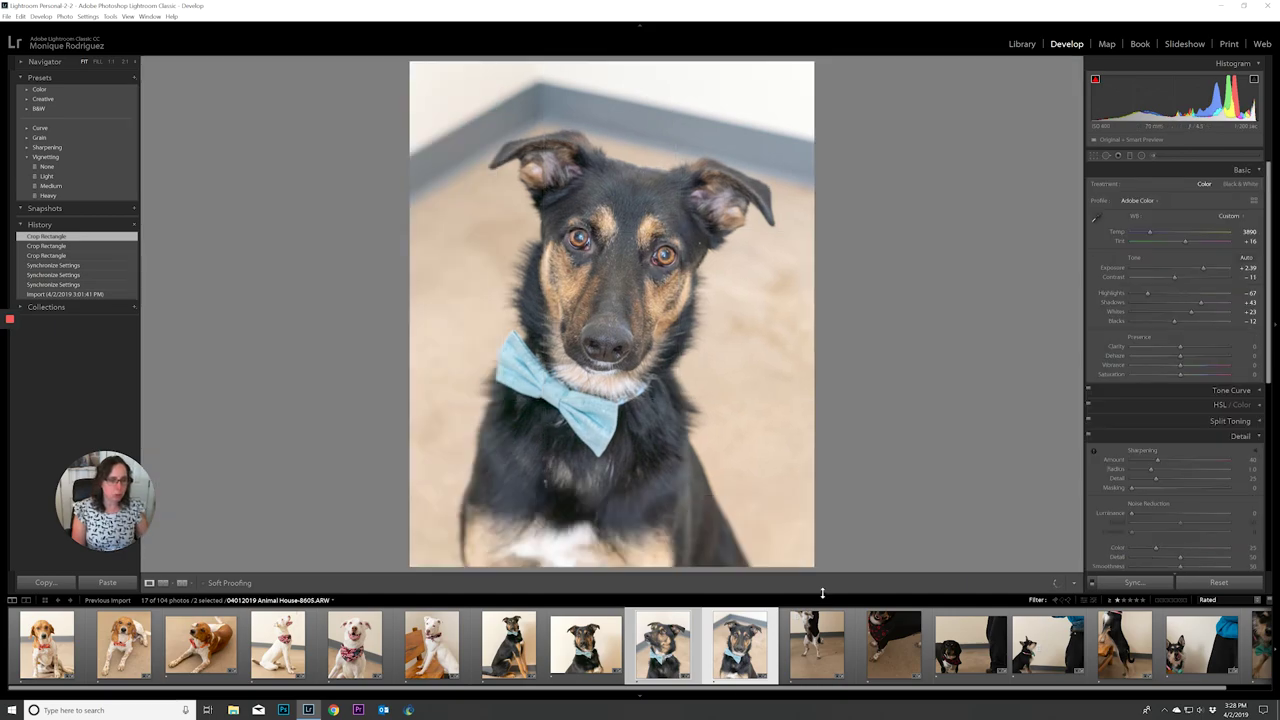
Step: Recrop photo 8605 in a vertical frame so that the whole dog standing on its hind legs is included
key(Right)
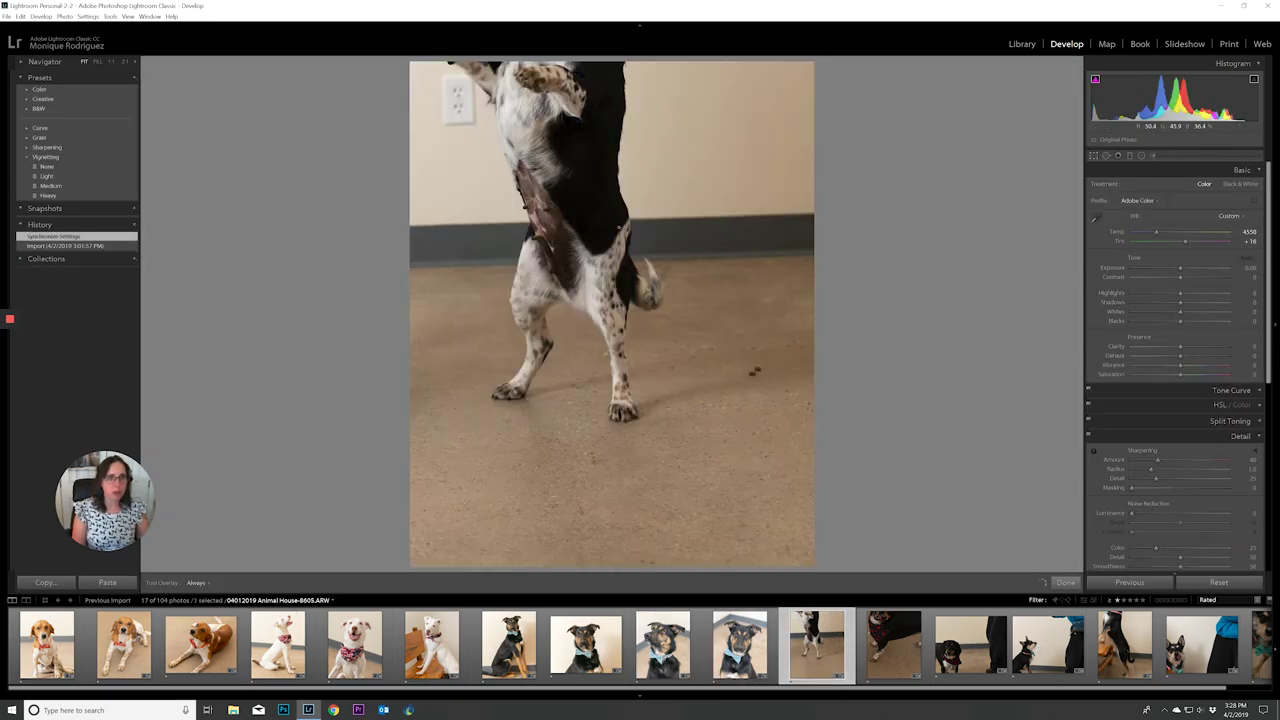
key(r)
drag(624, 358, 671, 420)
drag(745, 477, 766, 505)
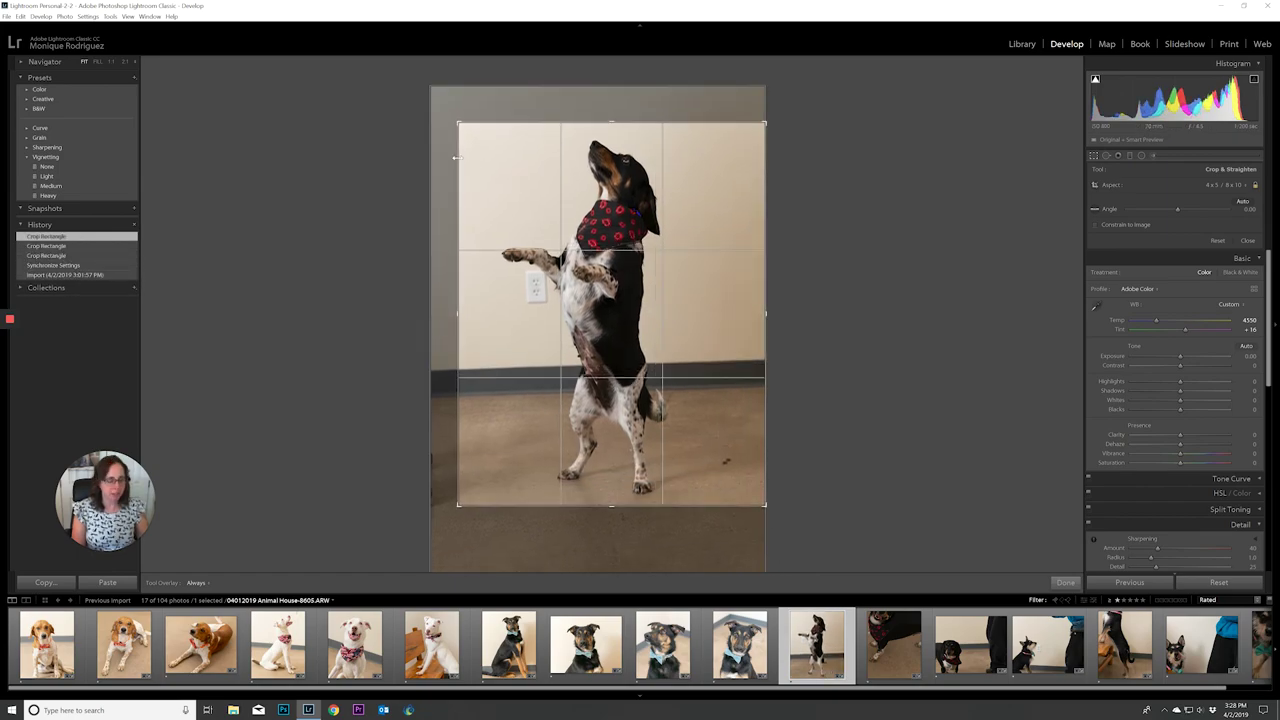
key(r)
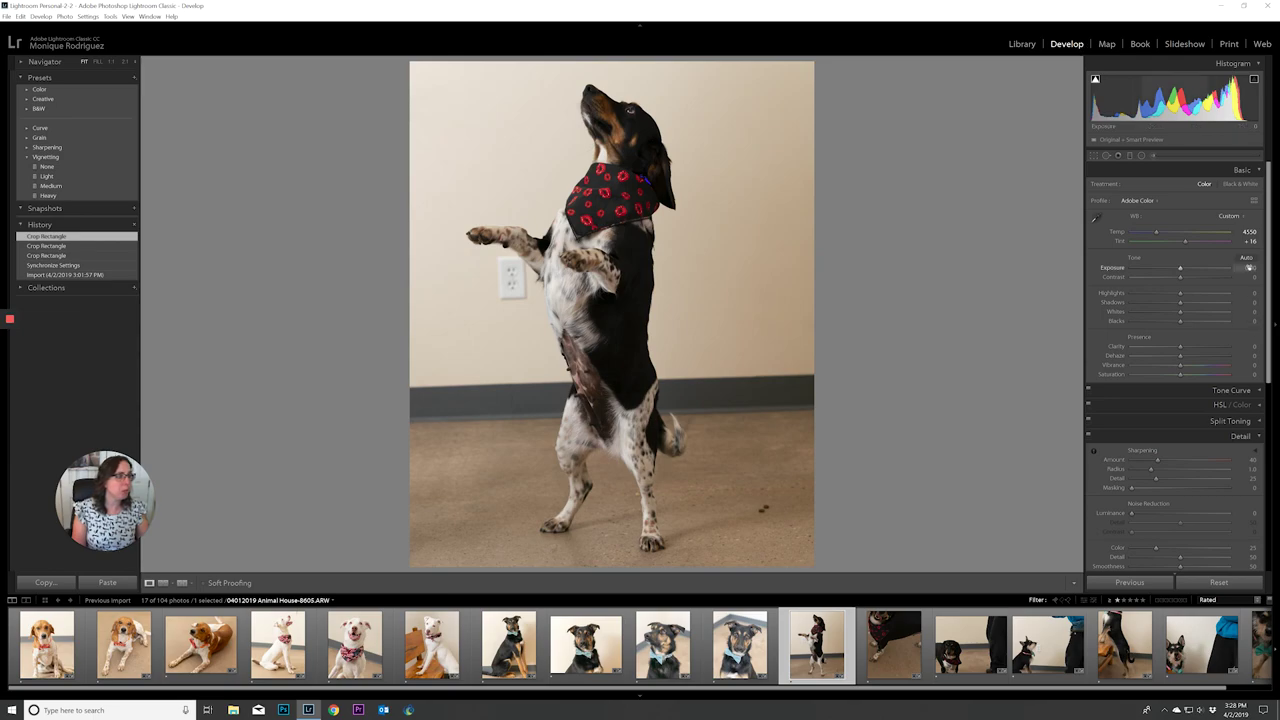
Step: Apply Auto settings to photo 8605 and set its exposure to +1.01
key(ctrl+shift+v)
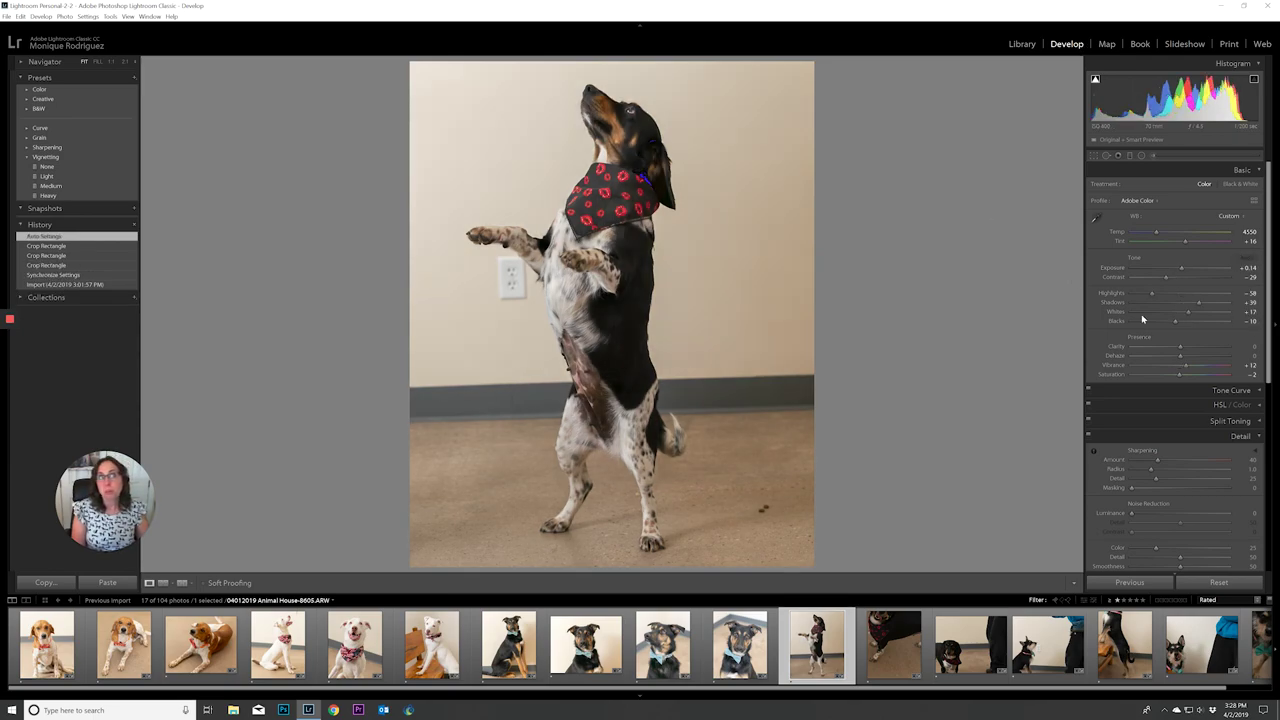
drag(1188, 269, 1190, 269)
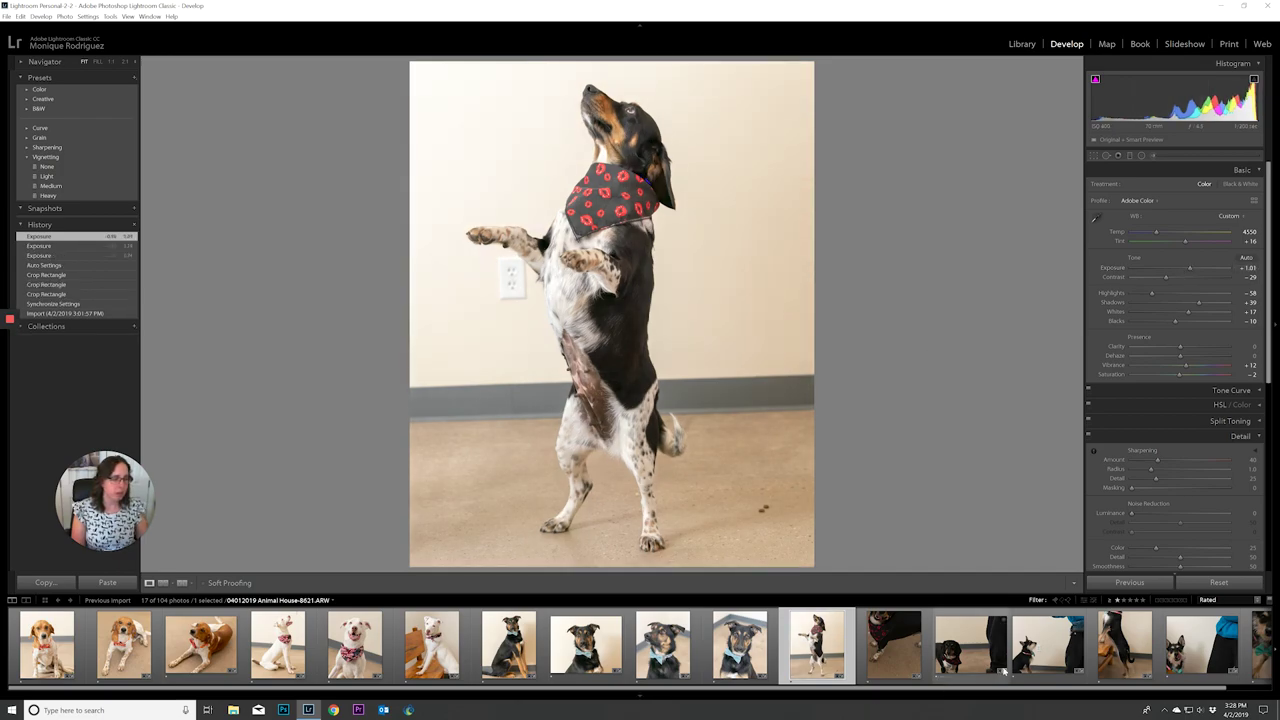
Step: With photo 8605 as the source, synchronize White Balance, Basic Tone and Process Version to the next six photos
drag(898, 690, 980, 690)
shift+click(1220, 648)
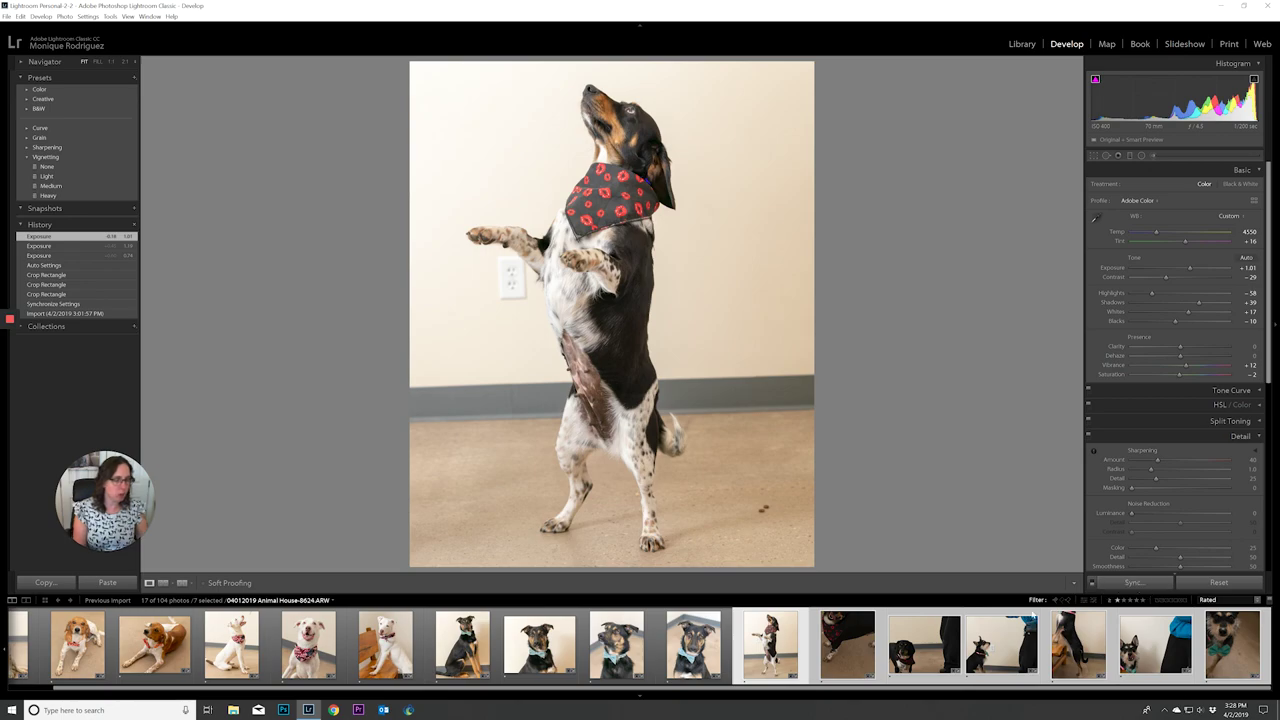
click(1138, 583)
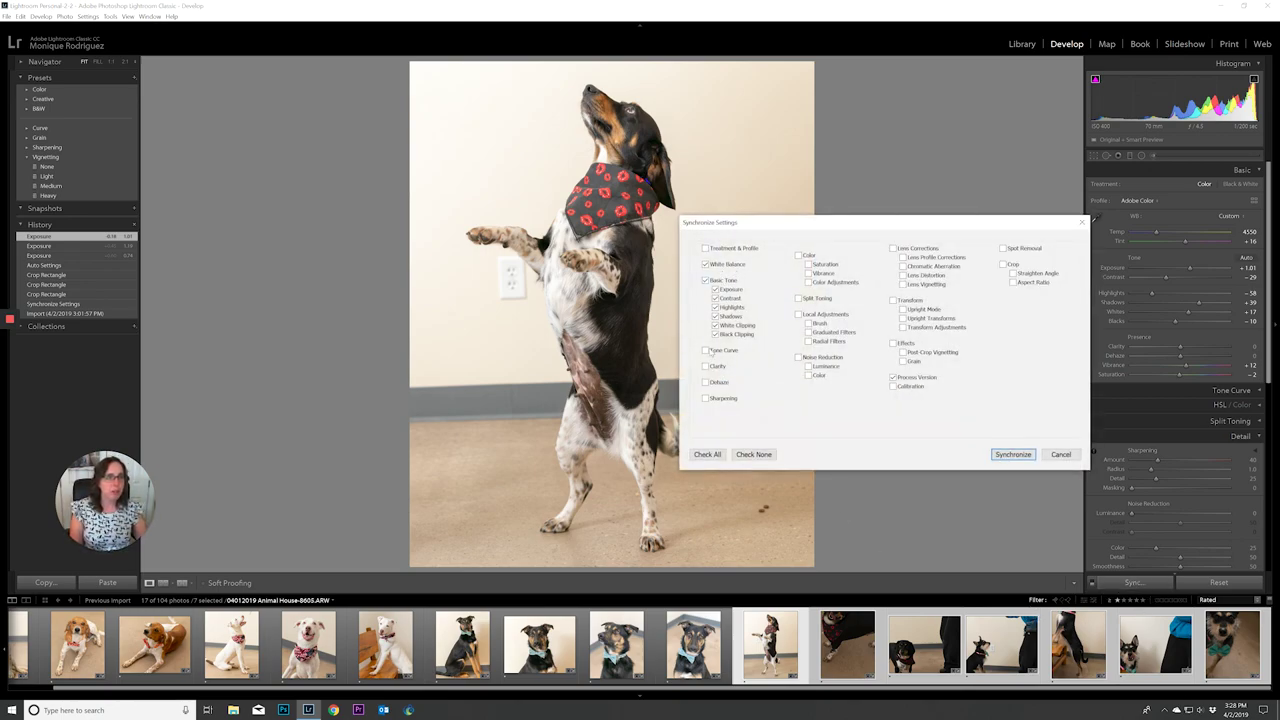
click(1012, 454)
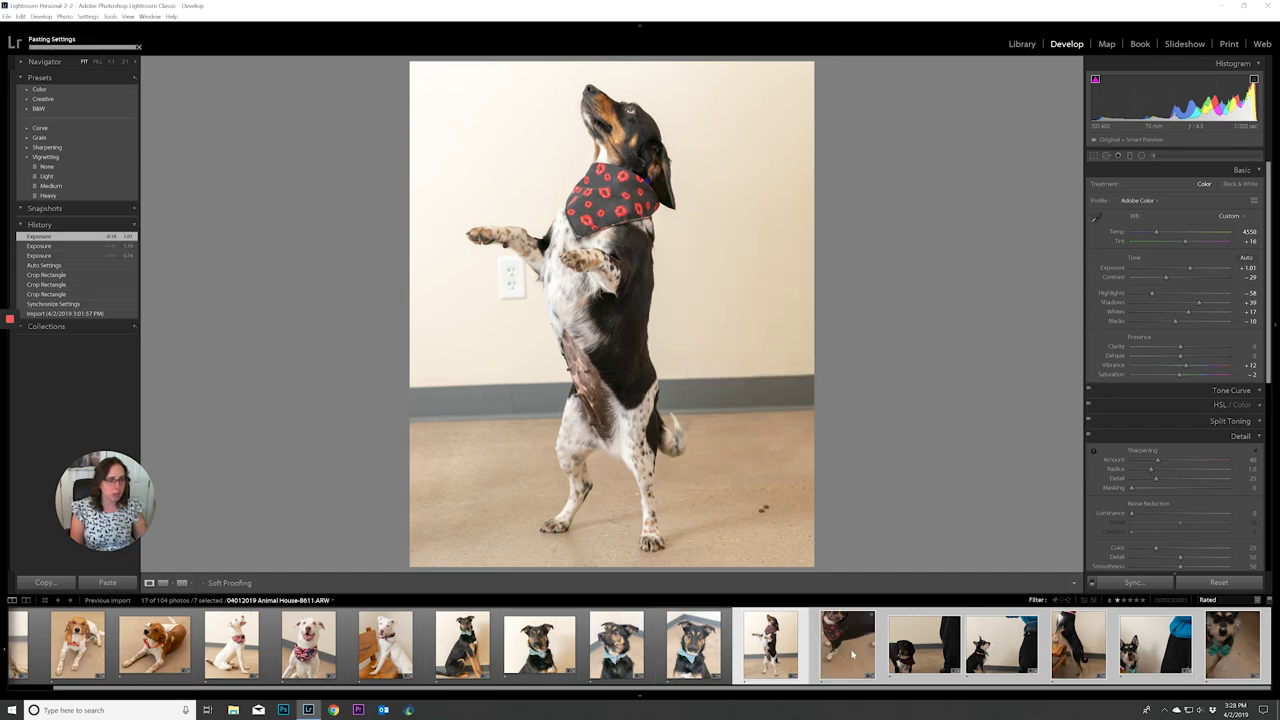
Step: Reposition photo 8611's crop to include the dog's head and bandana, and set exposure to +1.87 and temperature to about 4028
key(Right)
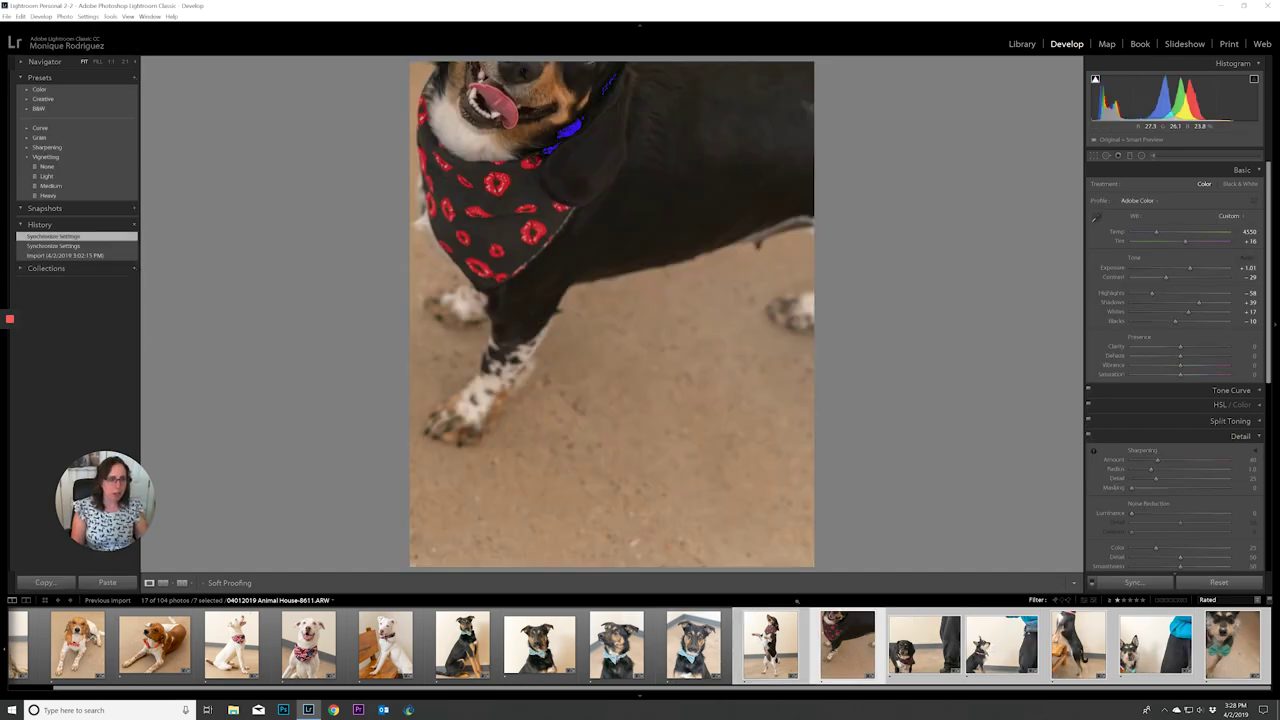
key(r)
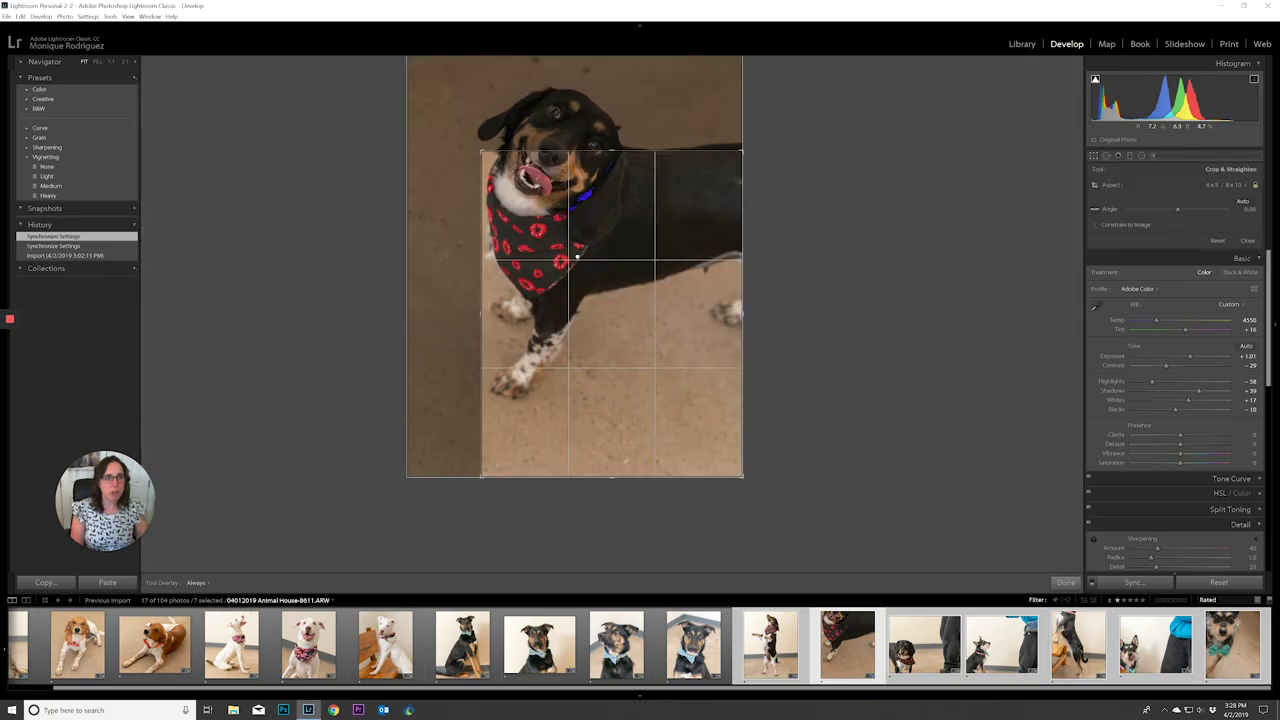
drag(631, 328, 645, 337)
key(r)
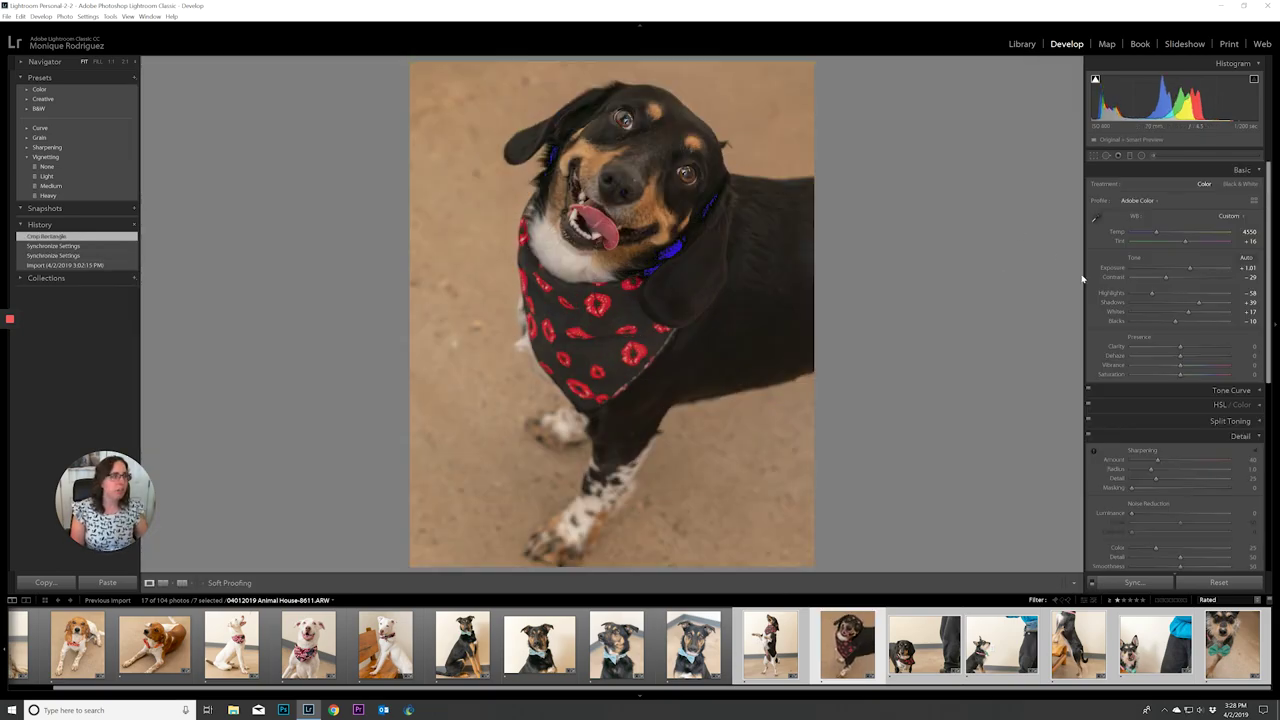
drag(1192, 270, 1153, 237)
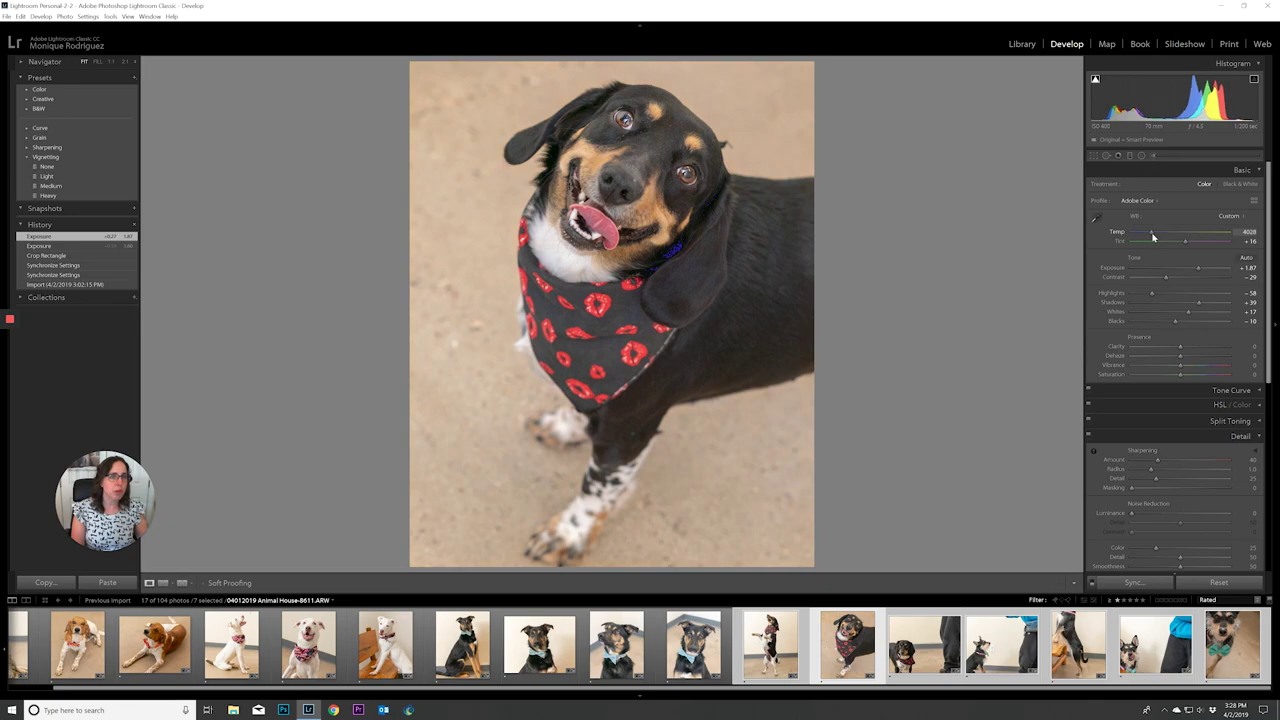
Step: Recrop photo 8621 to a vertical frame around the standing dog in the red-and-black bandana, leaving out the person's legs
click(924, 645)
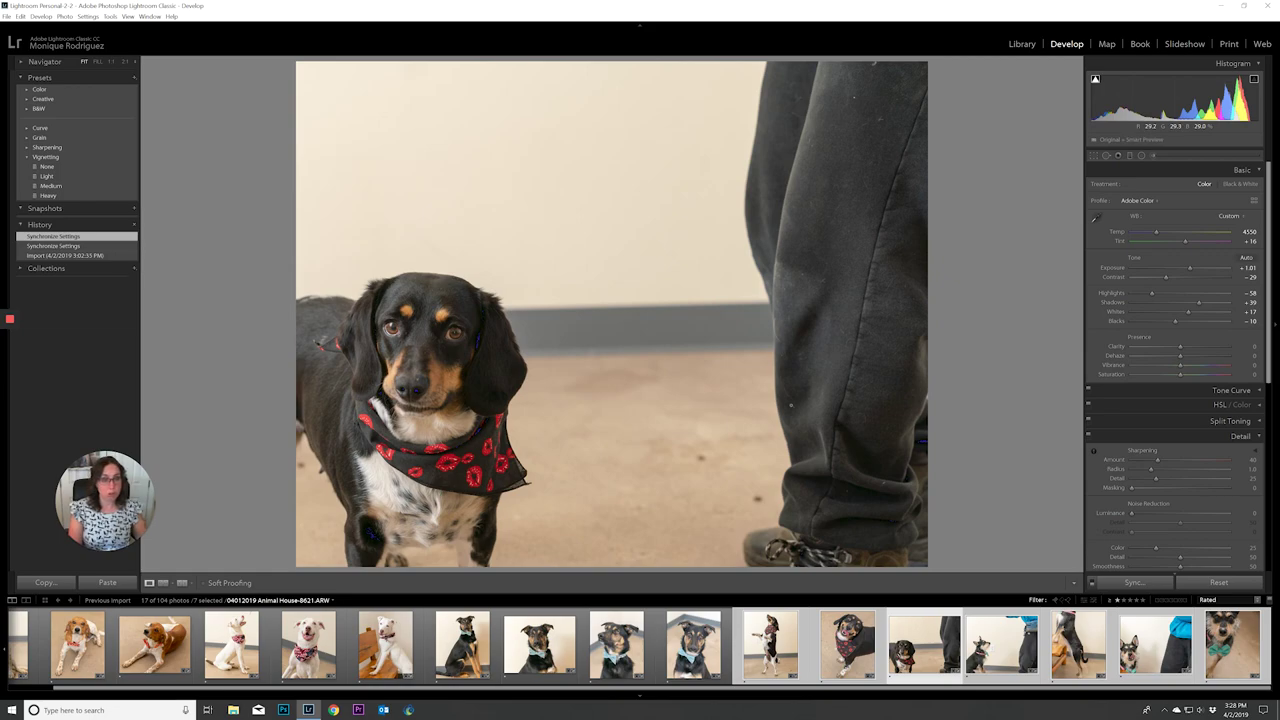
key(r)
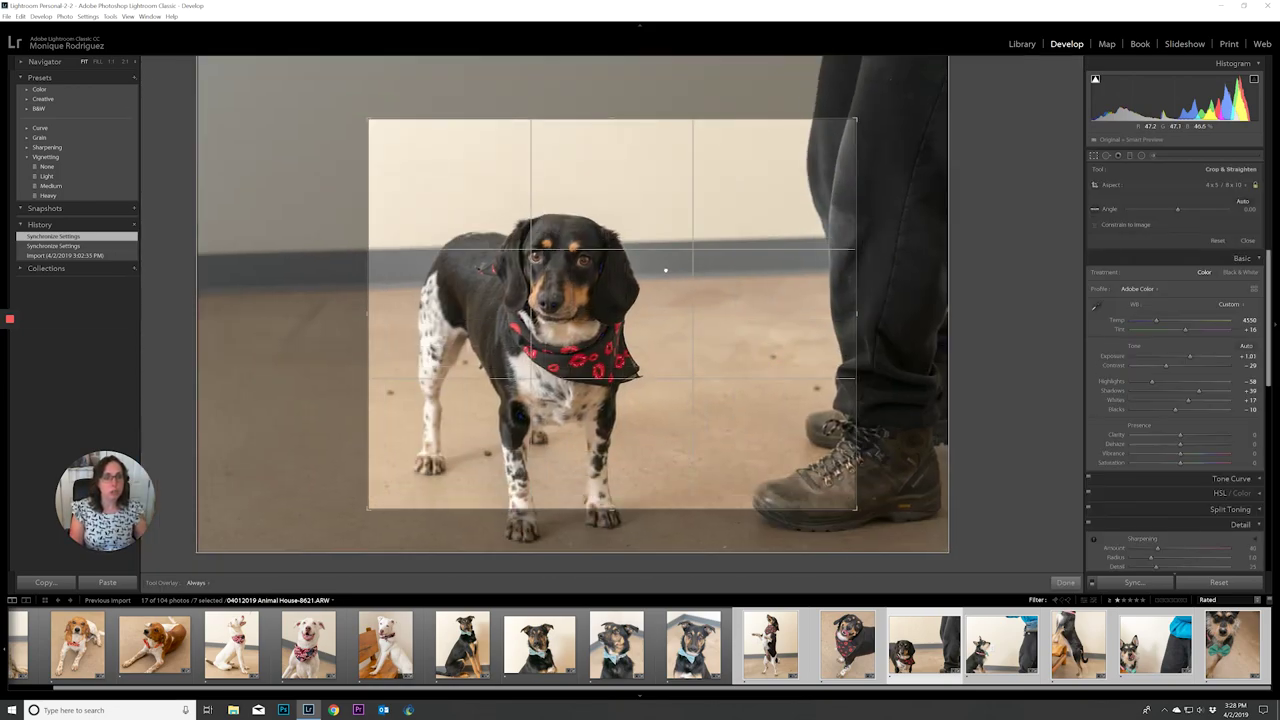
drag(665, 270, 715, 225)
drag(855, 119, 782, 102)
drag(722, 241, 691, 240)
drag(781, 102, 763, 126)
drag(680, 243, 672, 244)
click(1066, 582)
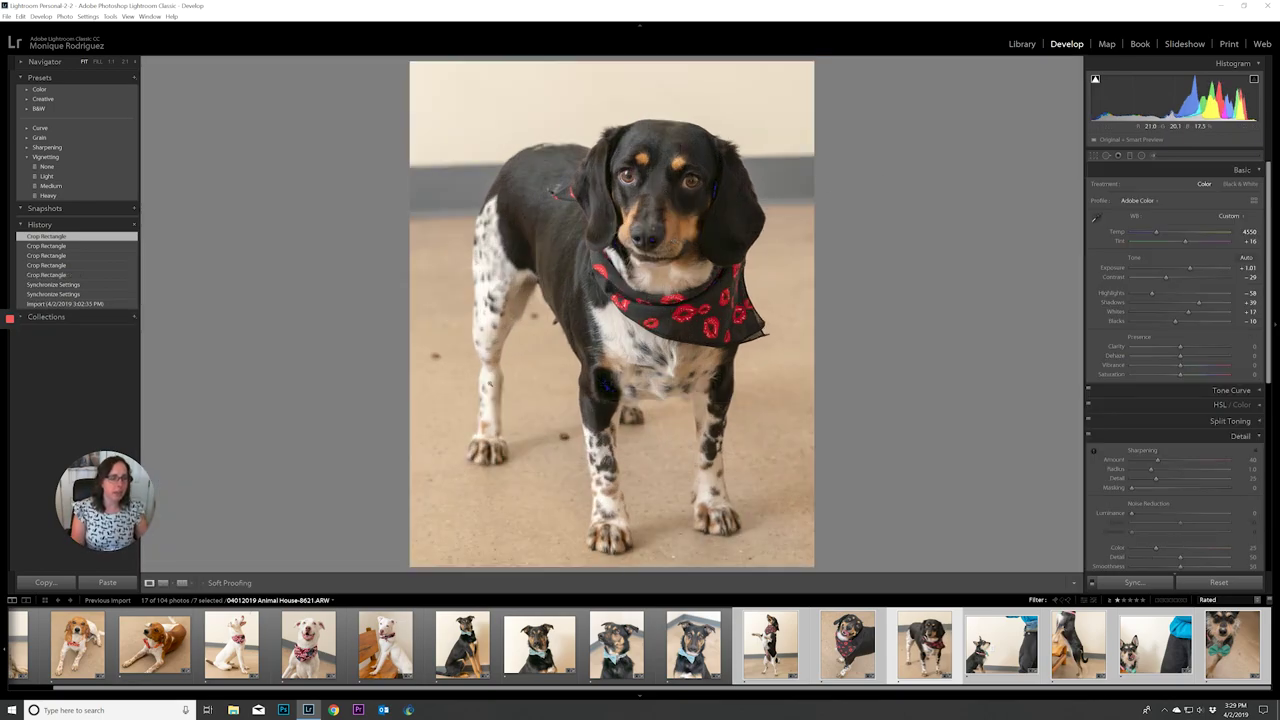
Step: Recrop photo 8624 to a vertical frame around the sitting terrier, straightened by -1.57 degrees and without the handler
key(Right)
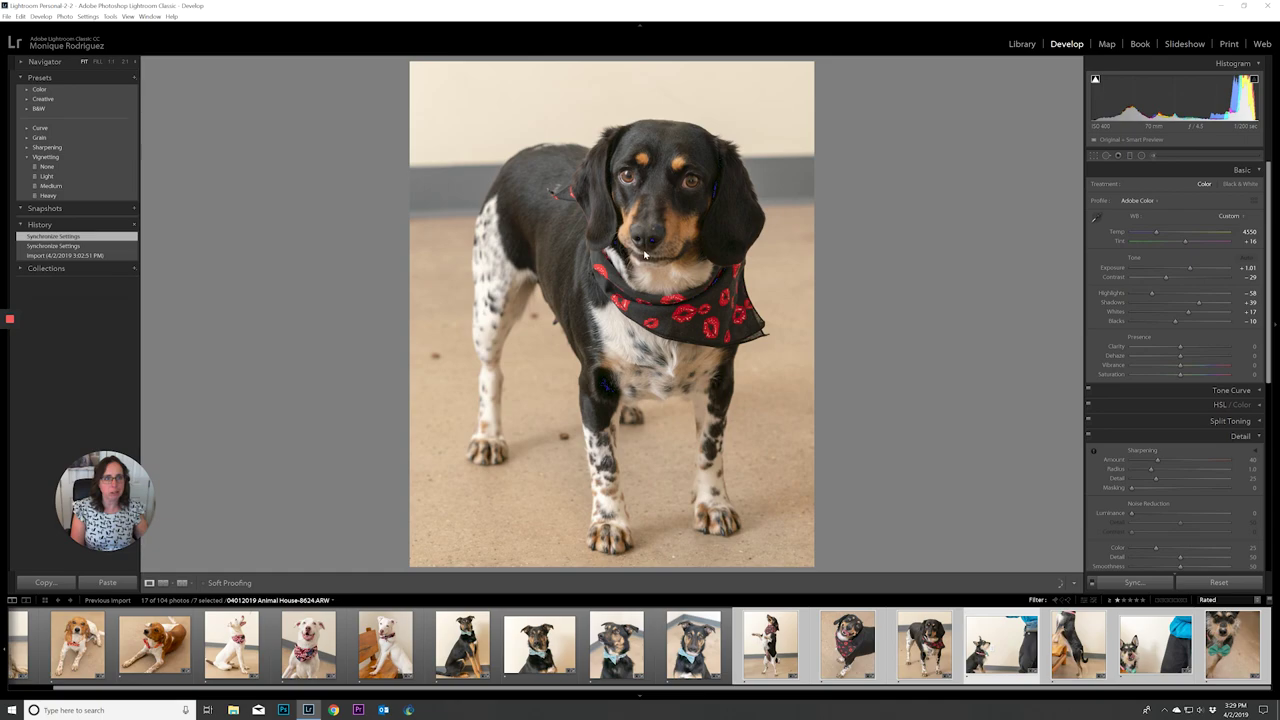
key(r)
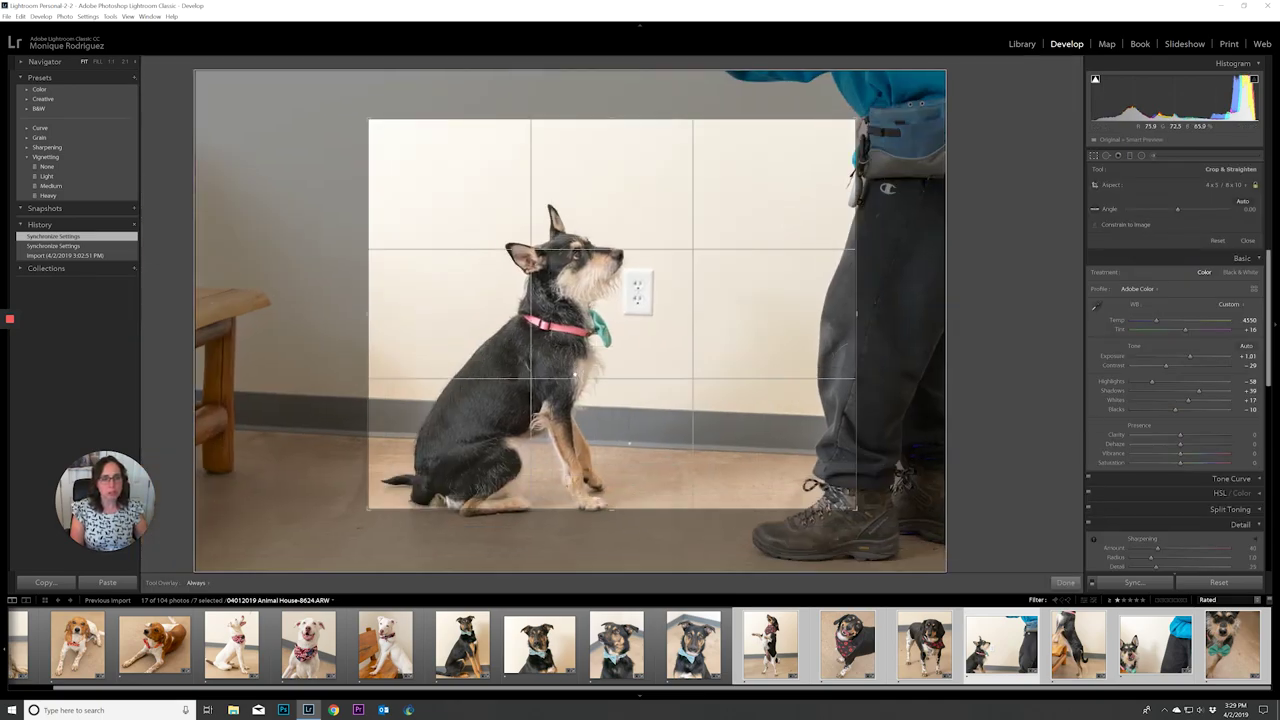
drag(575, 374, 609, 350)
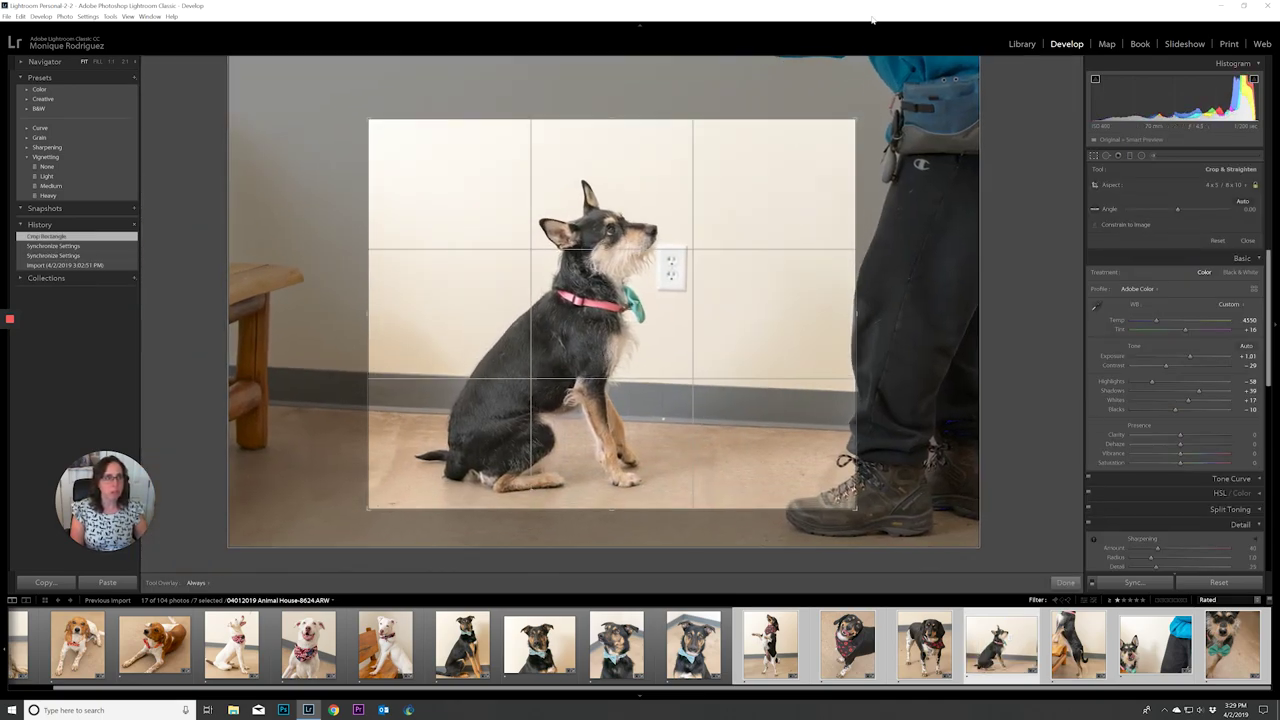
drag(855, 119, 778, 107)
drag(627, 337, 594, 303)
drag(784, 101, 760, 129)
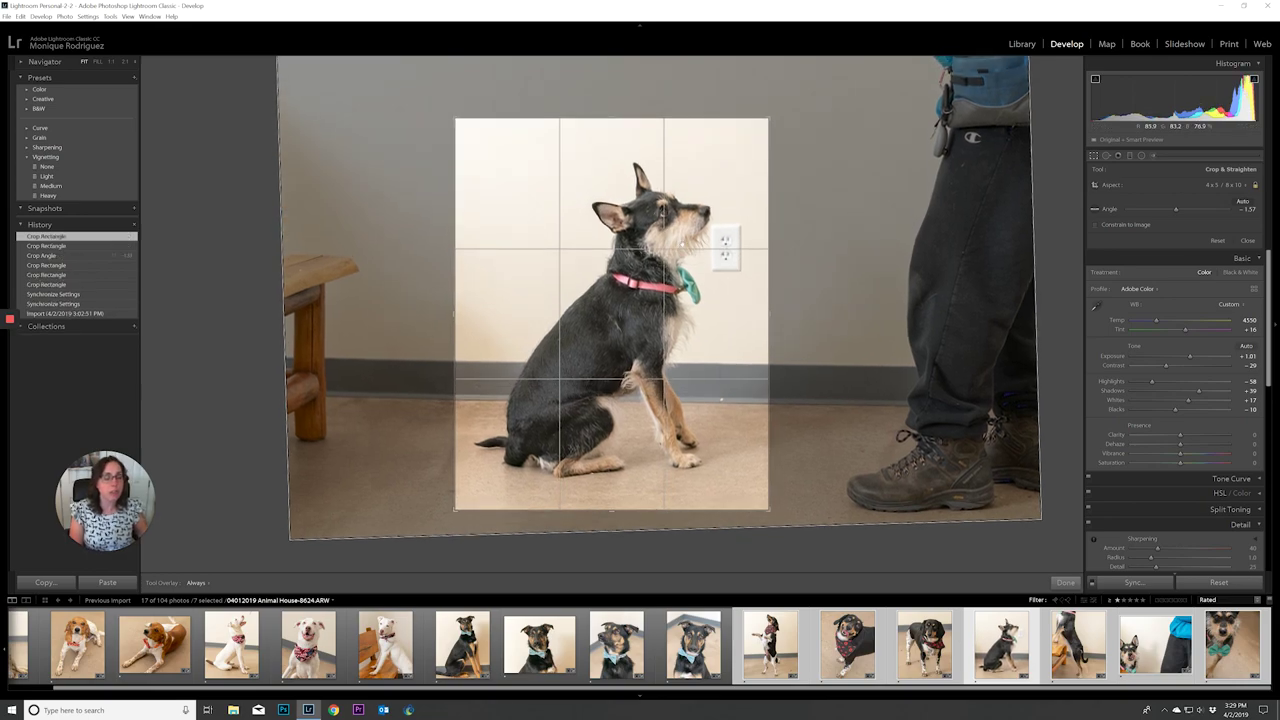
click(1066, 582)
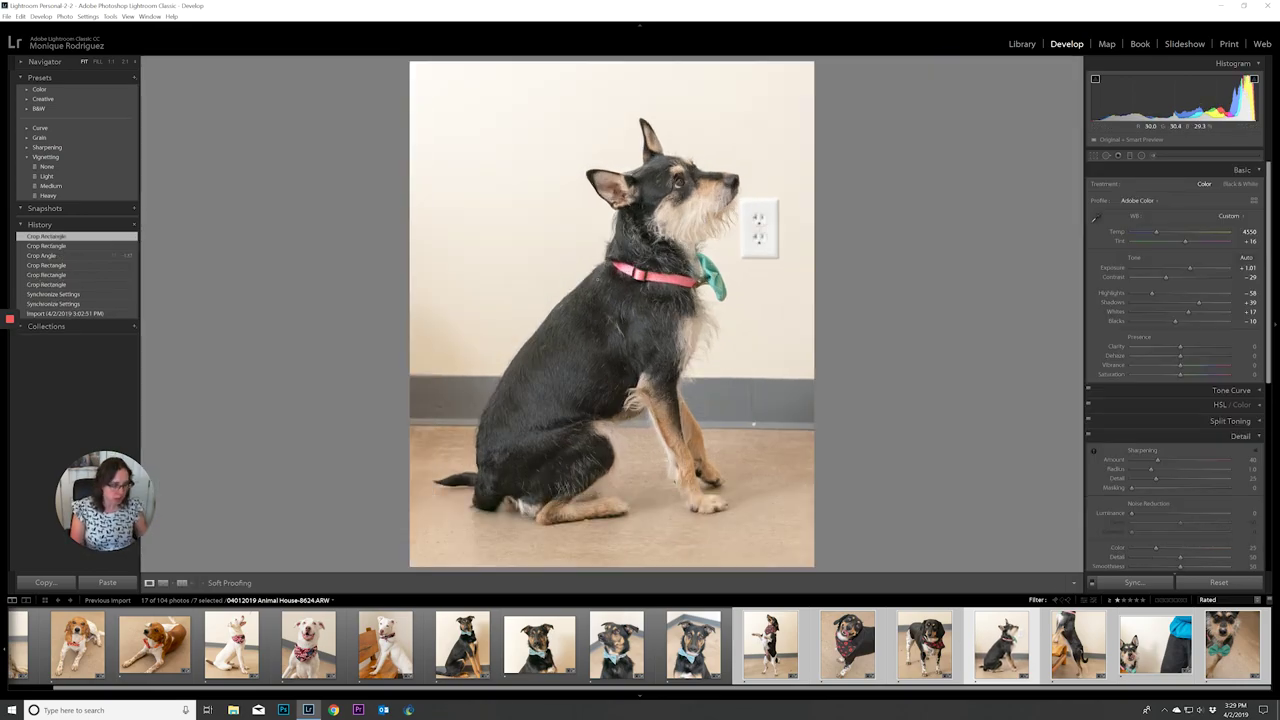
Step: Reposition the vertical crop of photo 8630 to show the terrier's head, bow tie and front paws on the bench
key(Right)
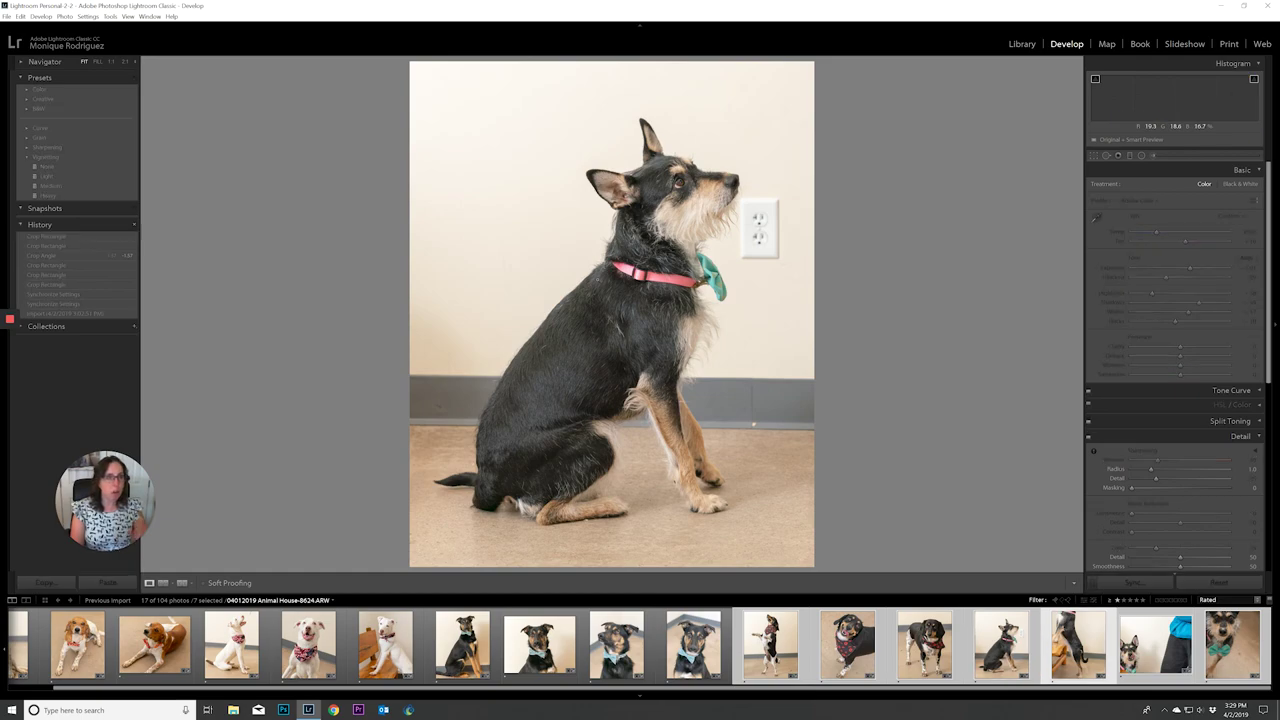
key(r)
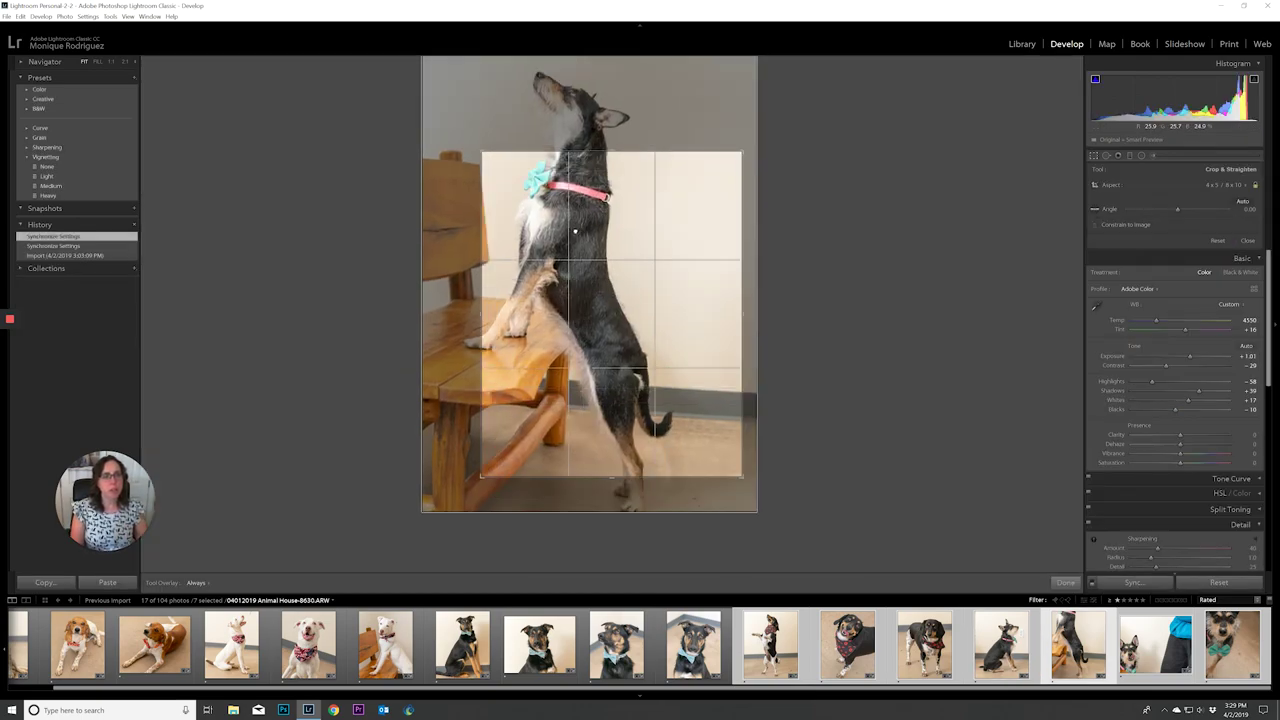
drag(617, 324, 627, 330)
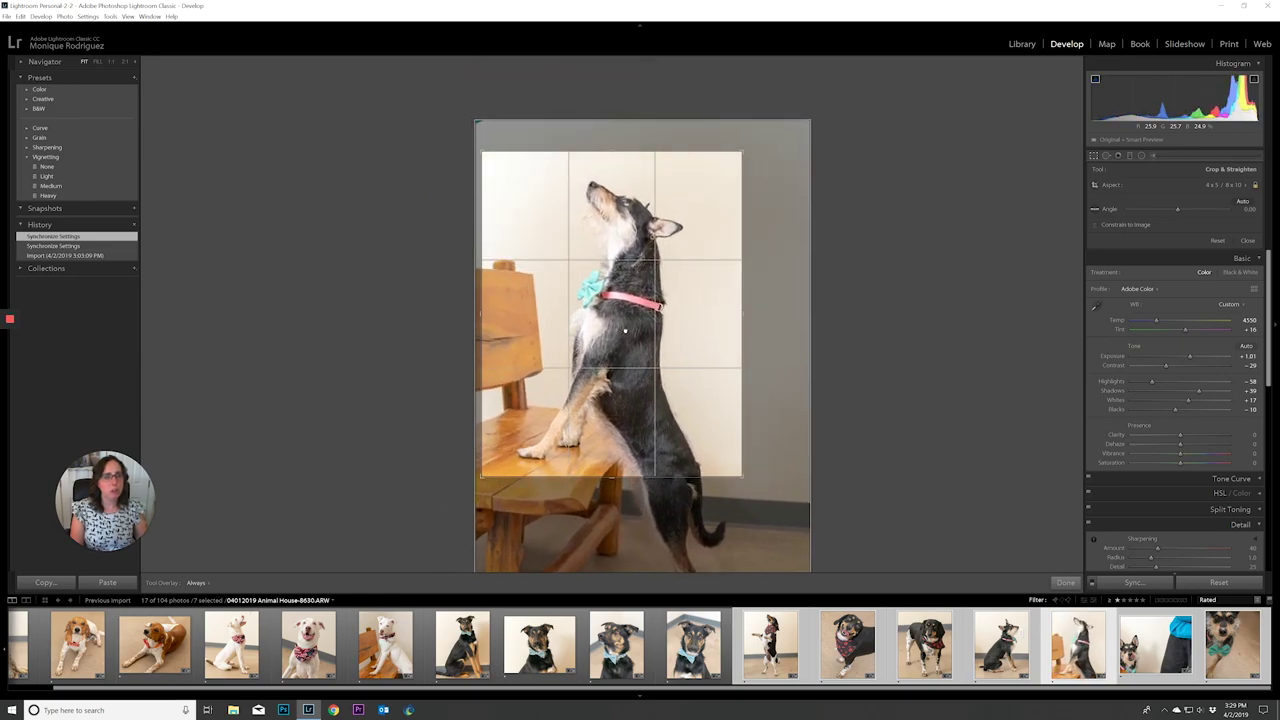
key(Return)
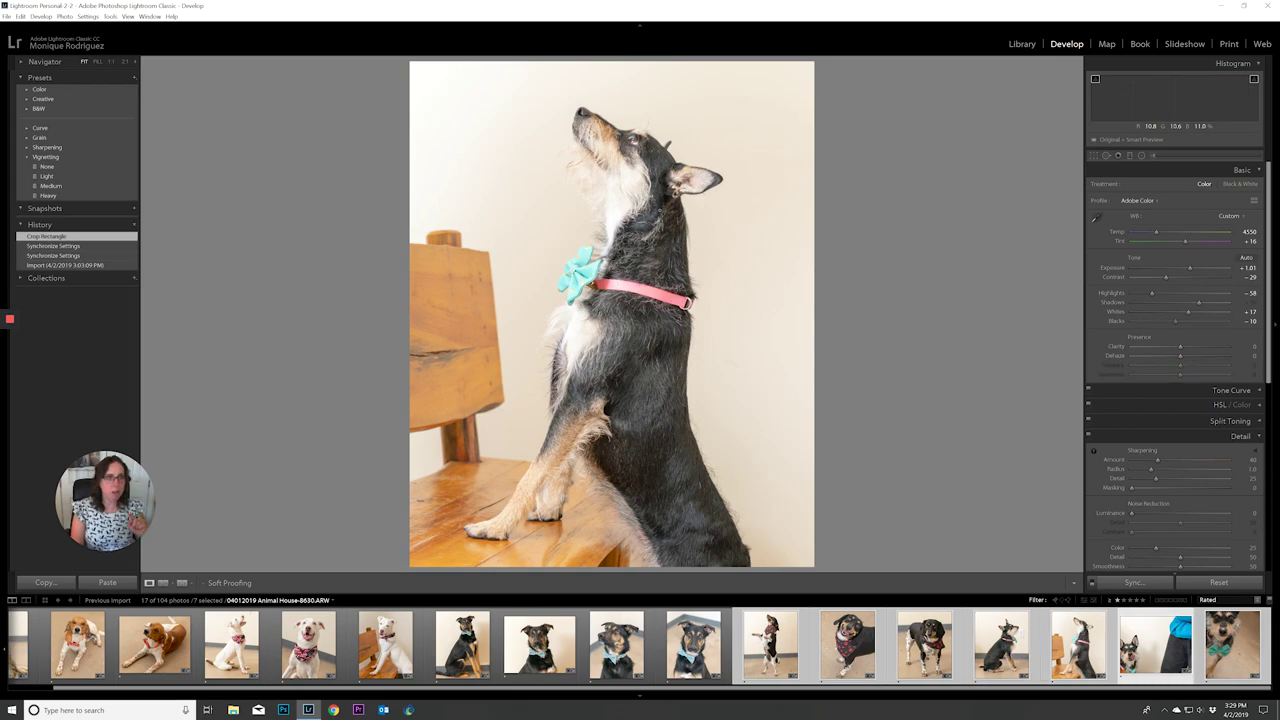
Step: Recrop photo 8633 to a tight vertical frame around the terrier's head and teal bow tie beside the bench
key(ctrl+z)
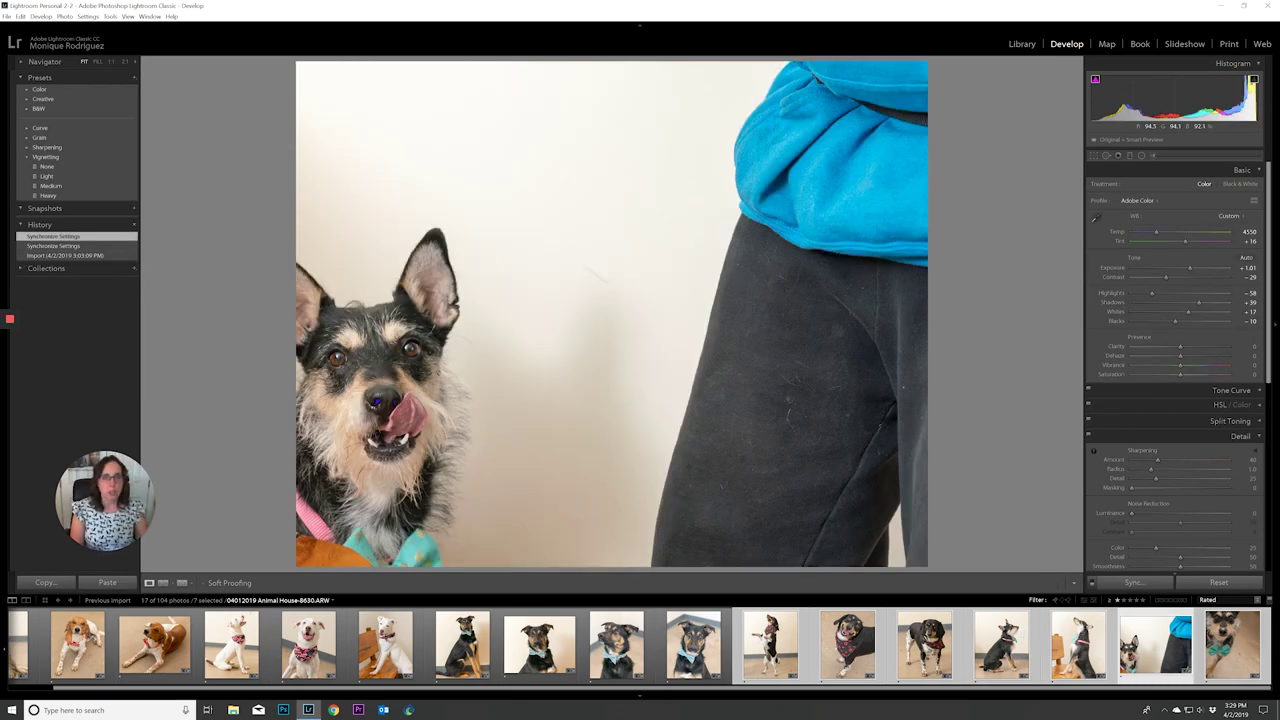
key(r)
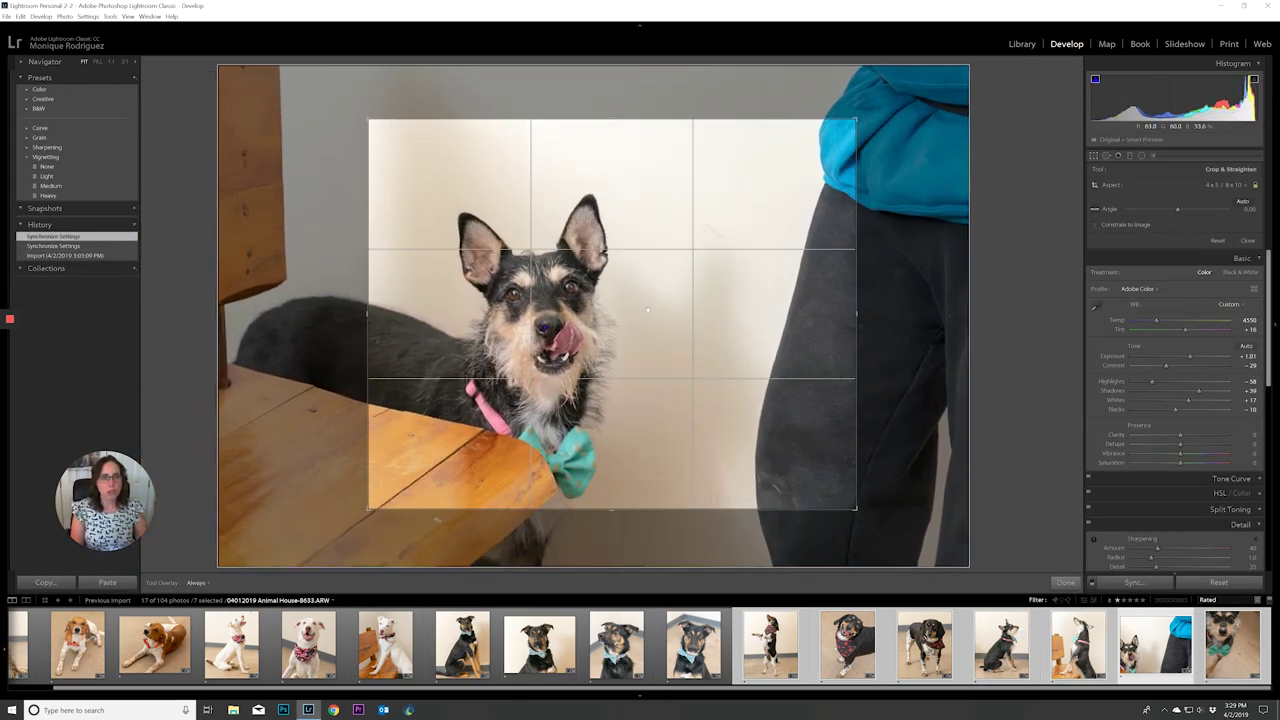
key(x)
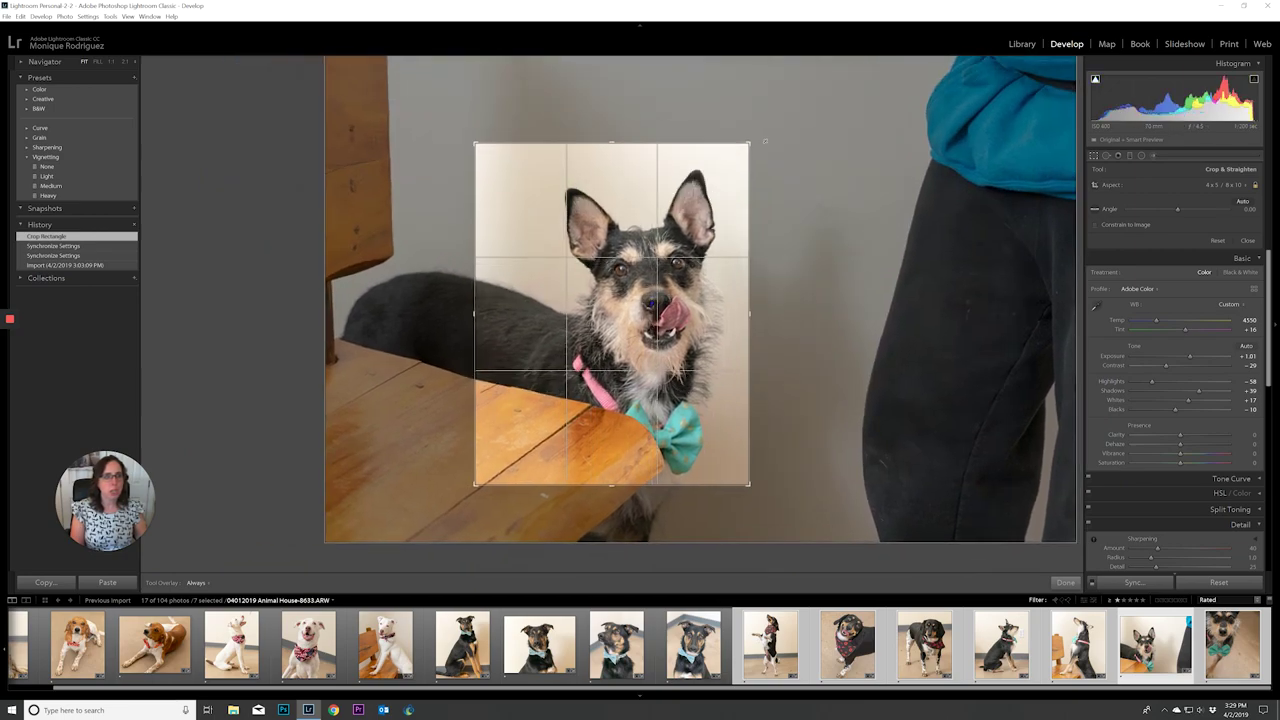
drag(670, 303, 629, 298)
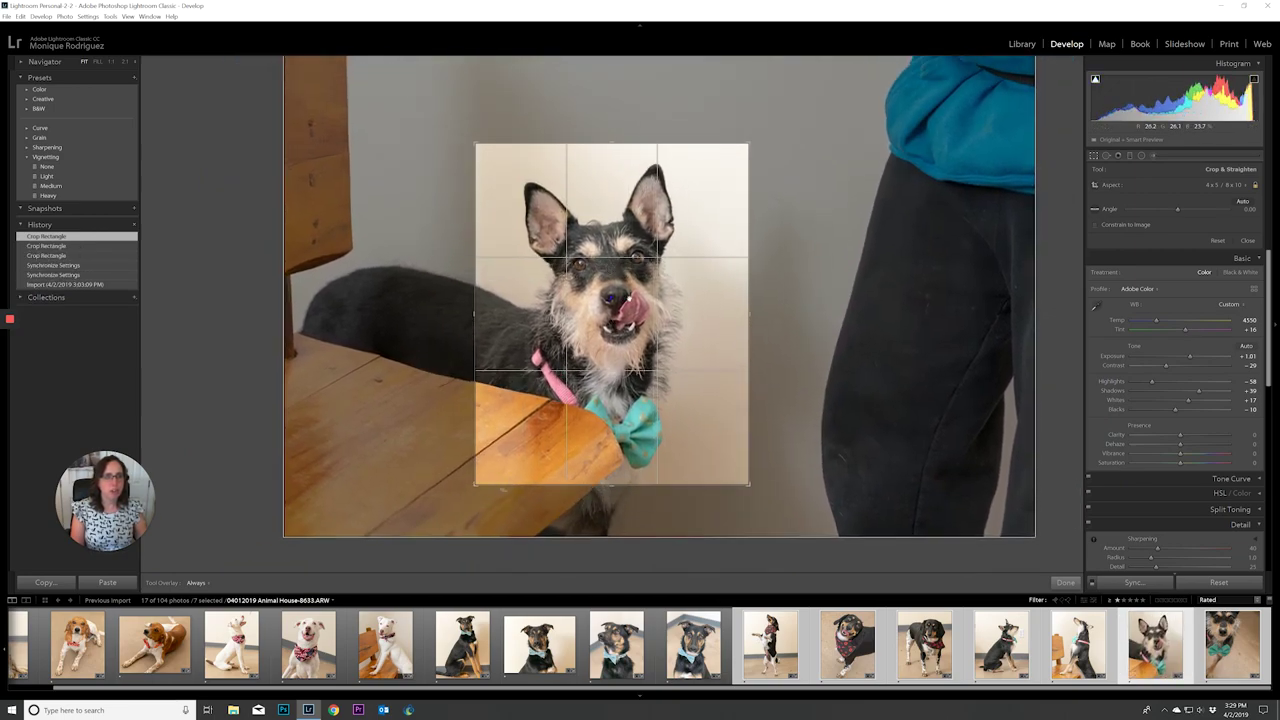
key(Return)
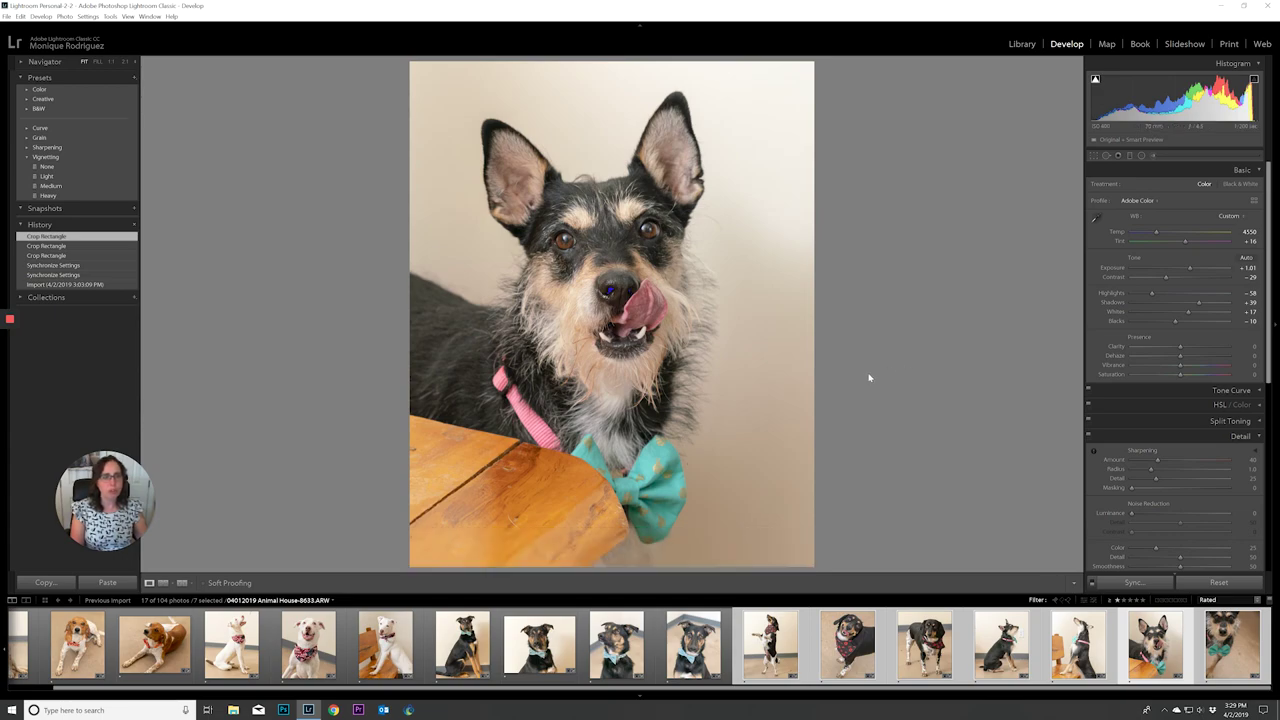
Step: Set the white balance temperature of photo 8633 to 4337
drag(1155, 233, 1152, 234)
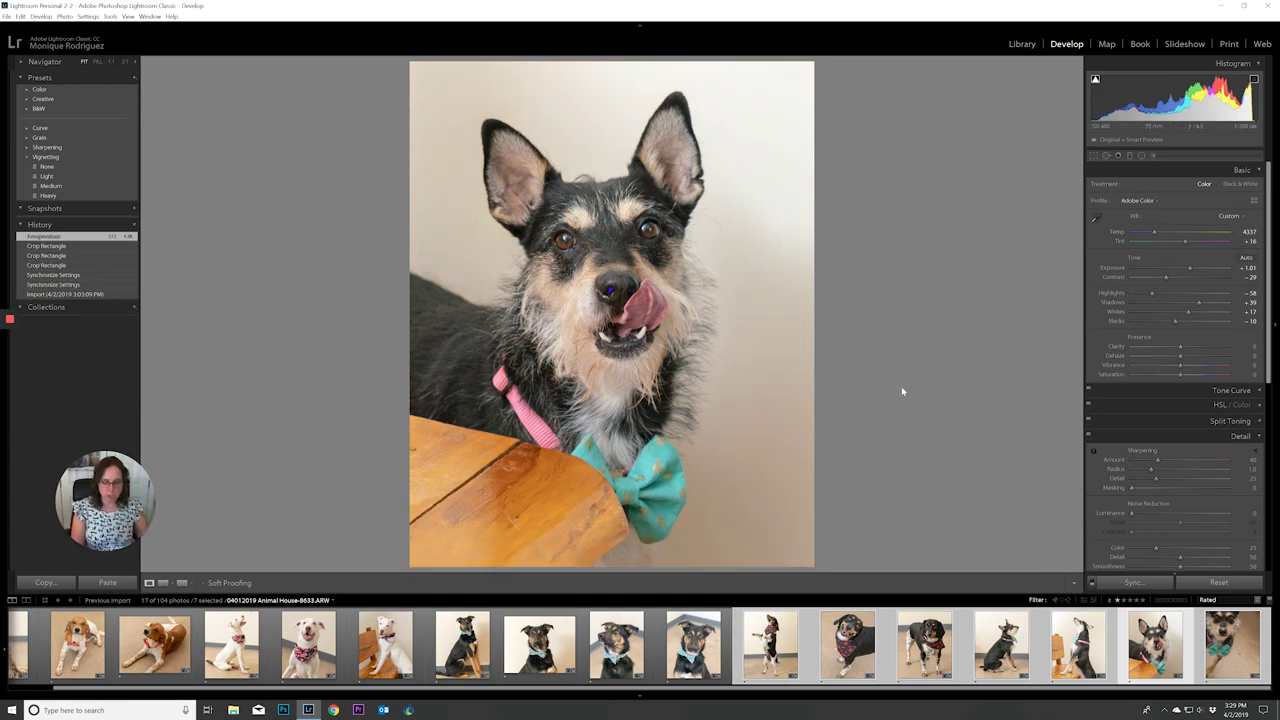
Step: Recrop photo 8635 to a vertical frame around the terrier's face, teal bow tie and front legs
key(Right)
key(r)
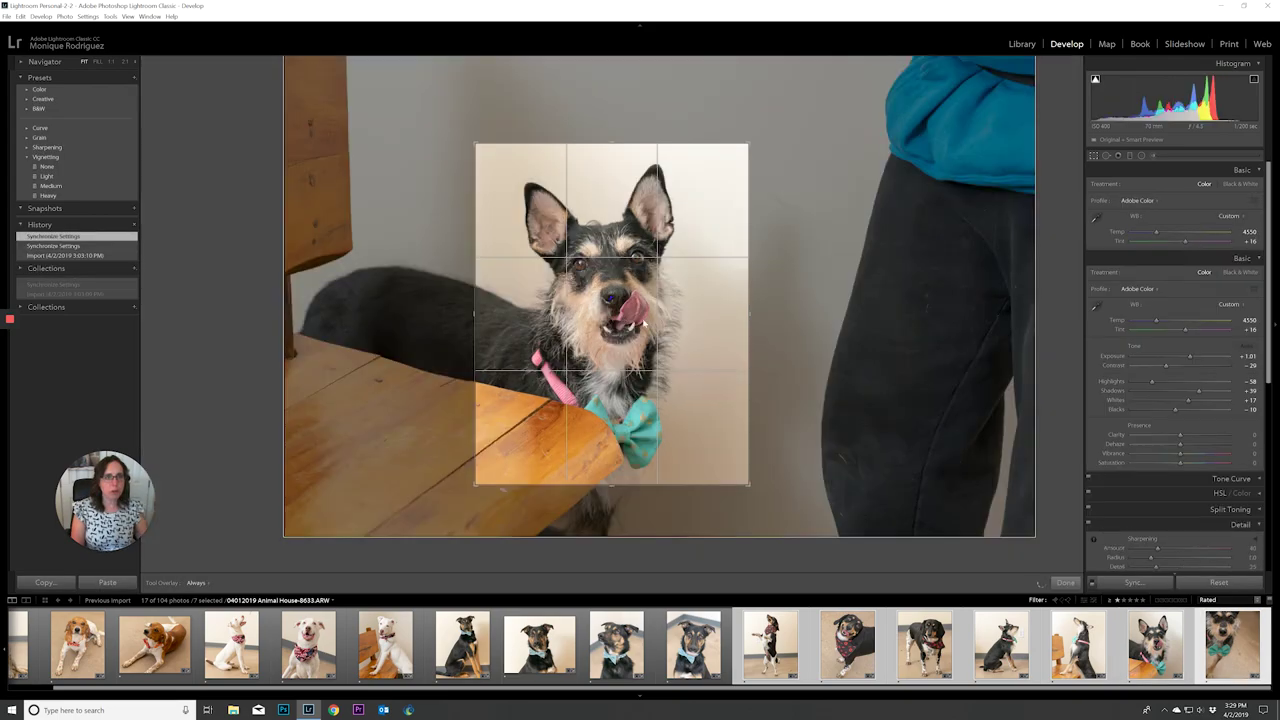
key(Right)
drag(558, 288, 605, 398)
drag(742, 476, 762, 502)
drag(692, 471, 709, 482)
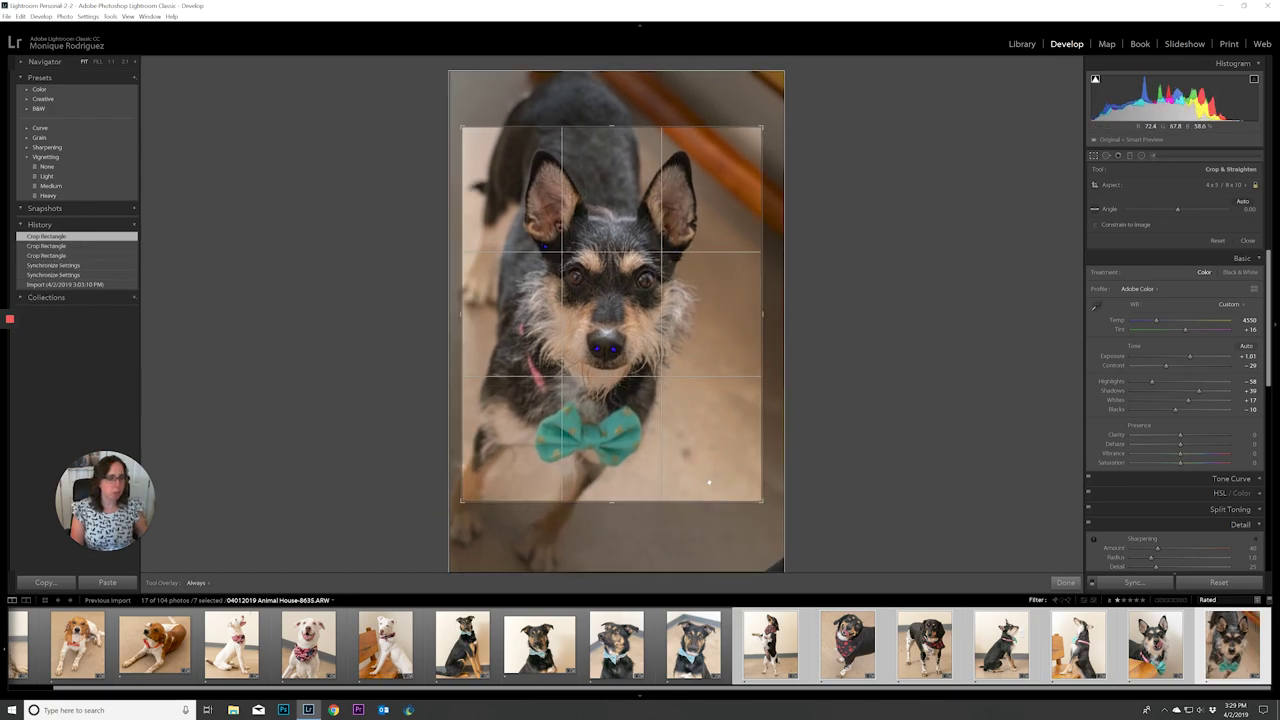
key(Return)
Step: Raise the exposure of photo 8635 to +1.81 and shift its crop to the photo's left edge
click(1200, 270)
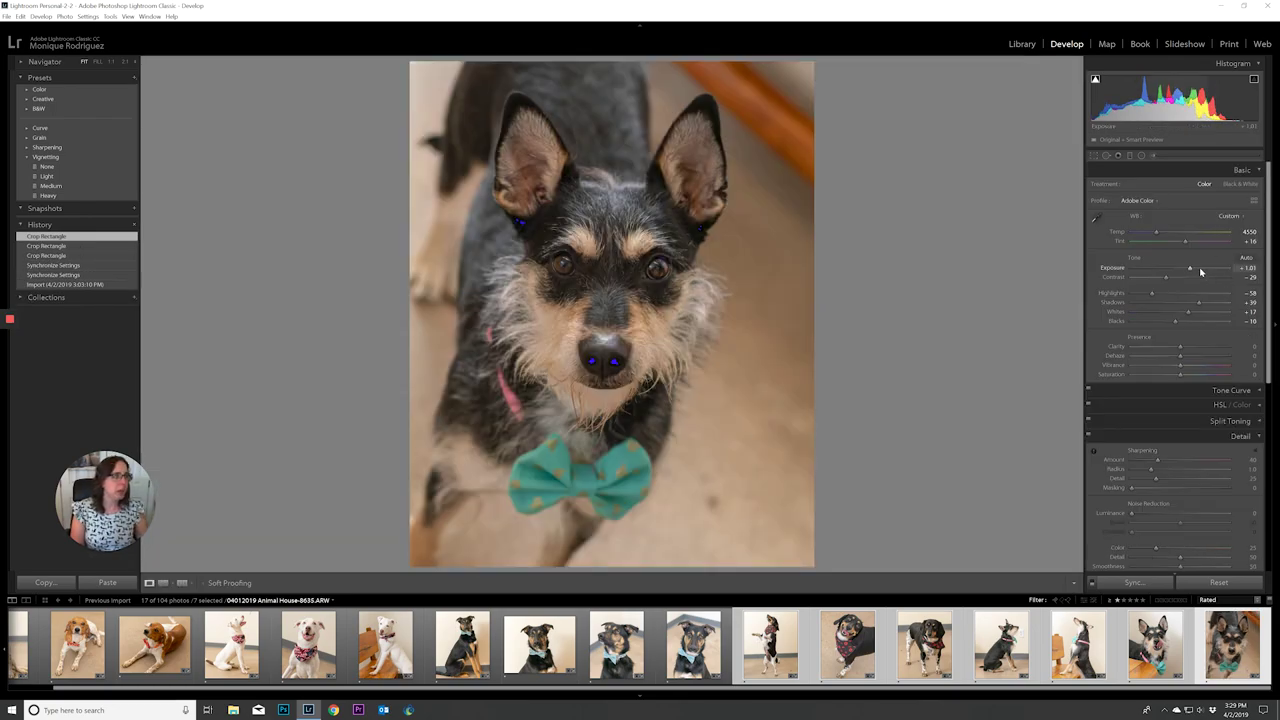
click(1200, 270)
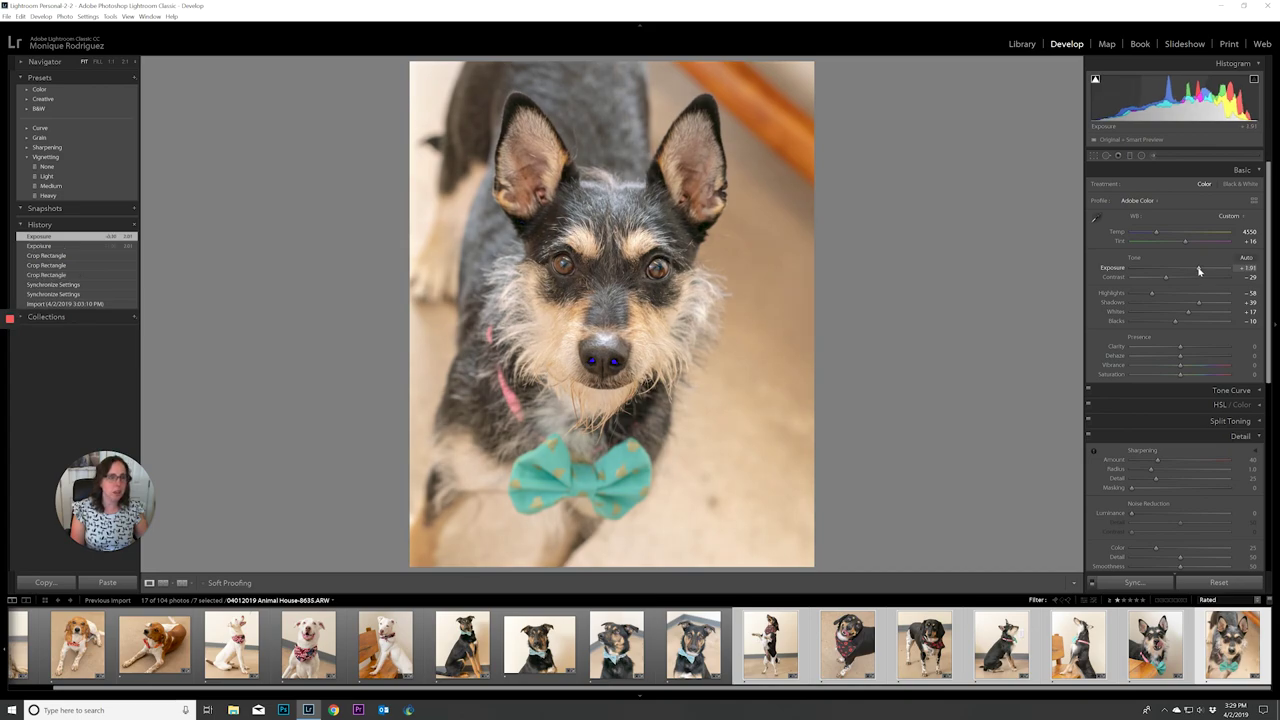
key(r)
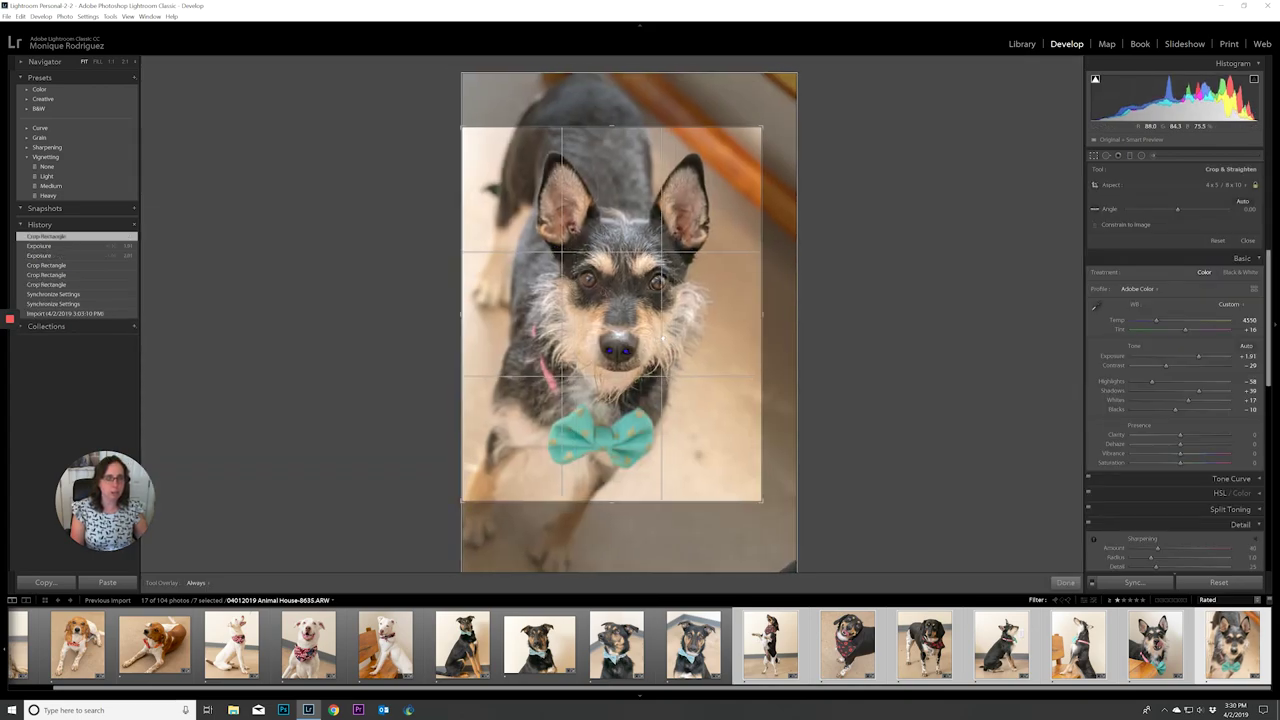
key(r)
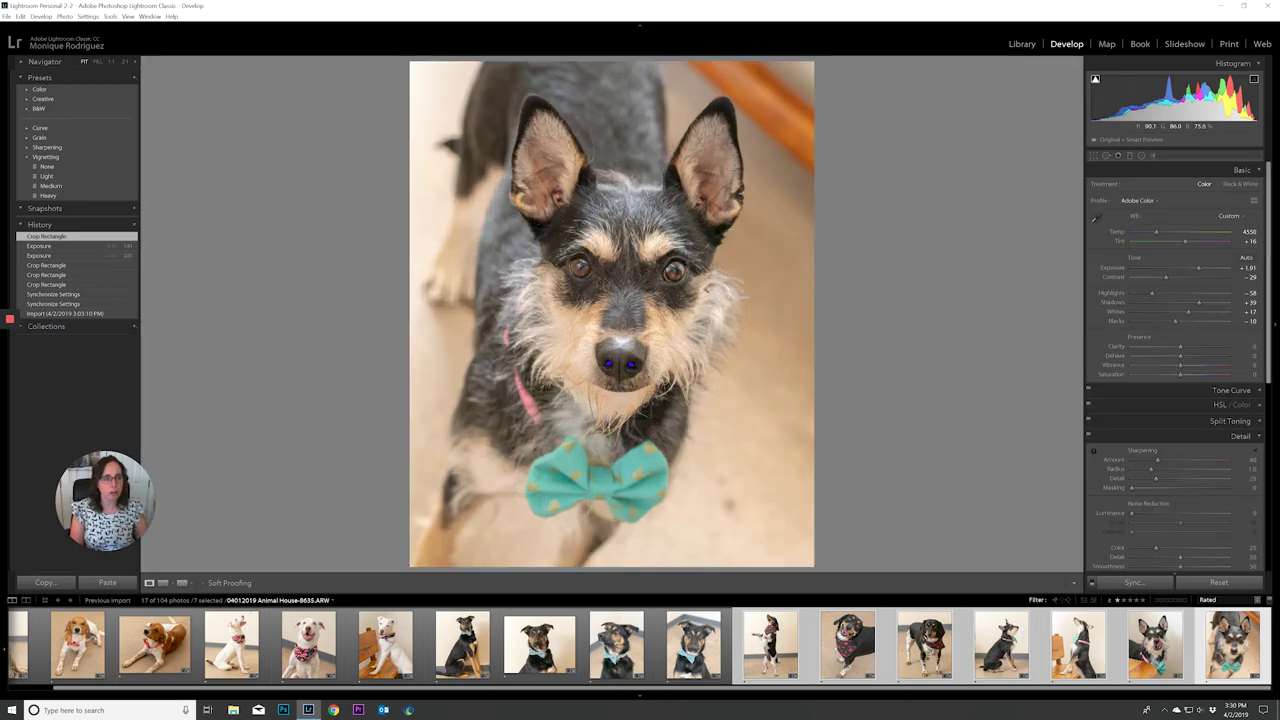
Step: Review all 17 rated photos together in Survey view and examine the wall outlet in photo 8605 up close
key(g)
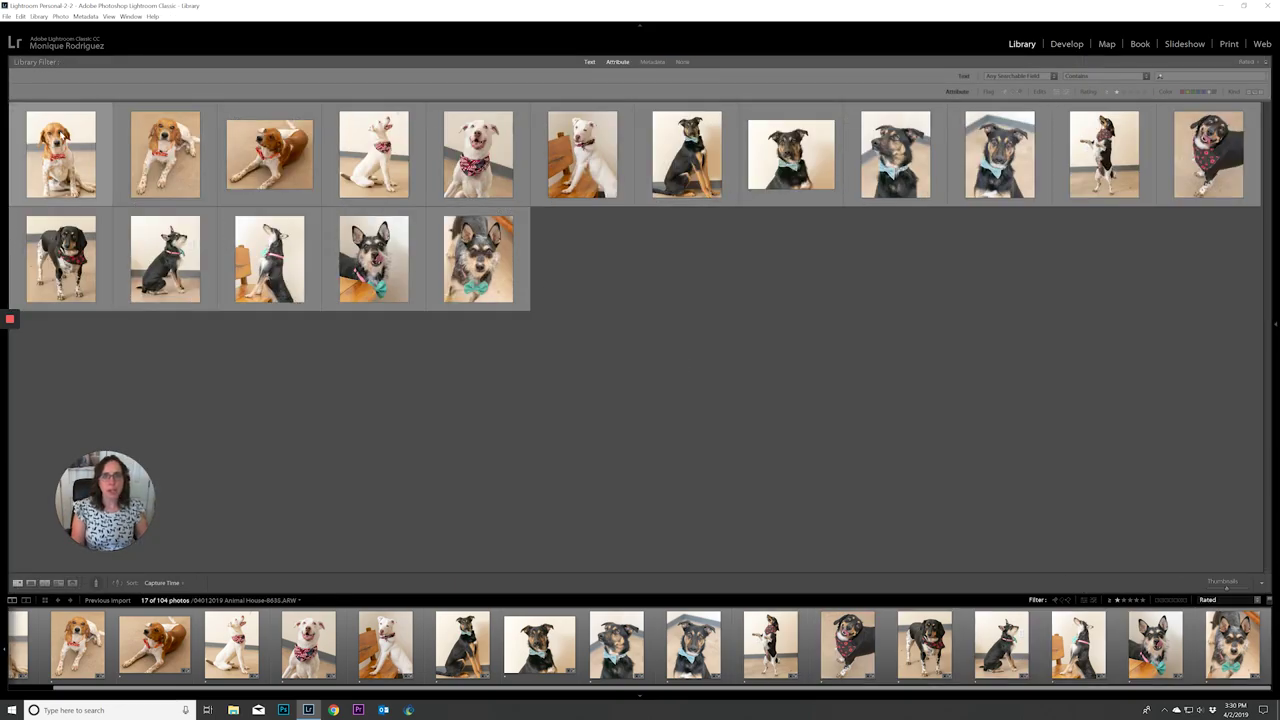
key(ctrl+a)
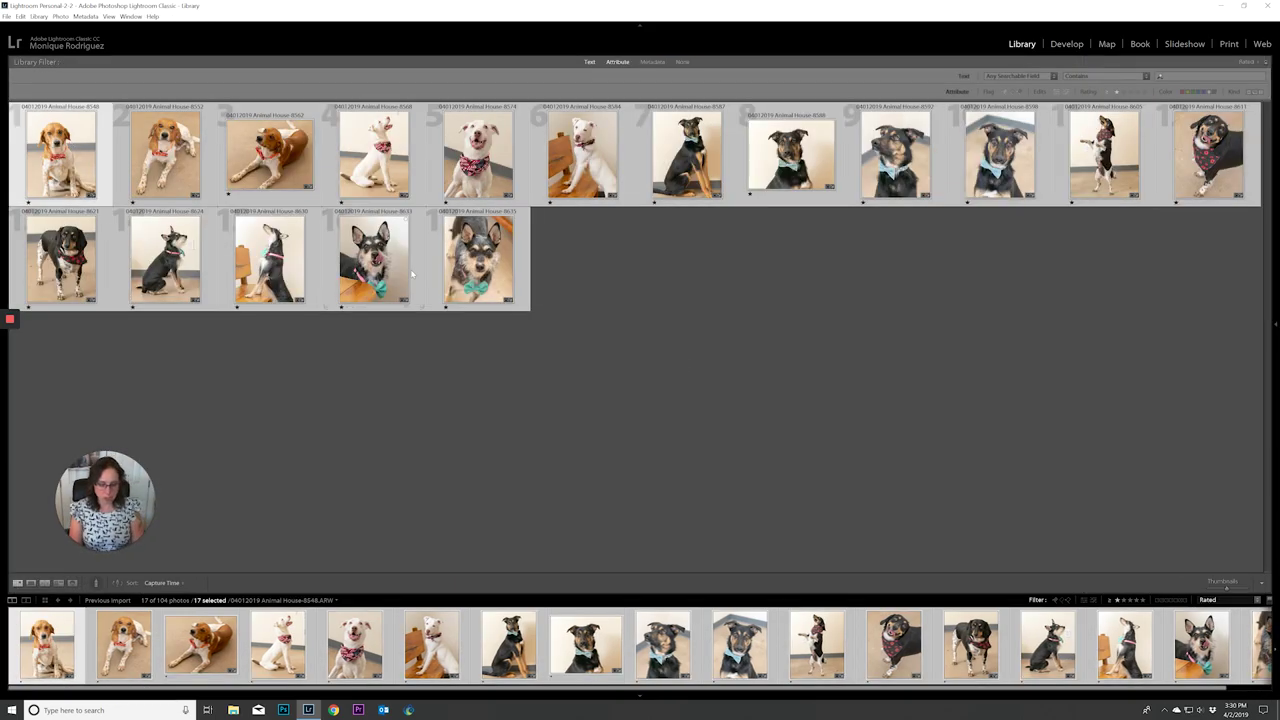
key(n)
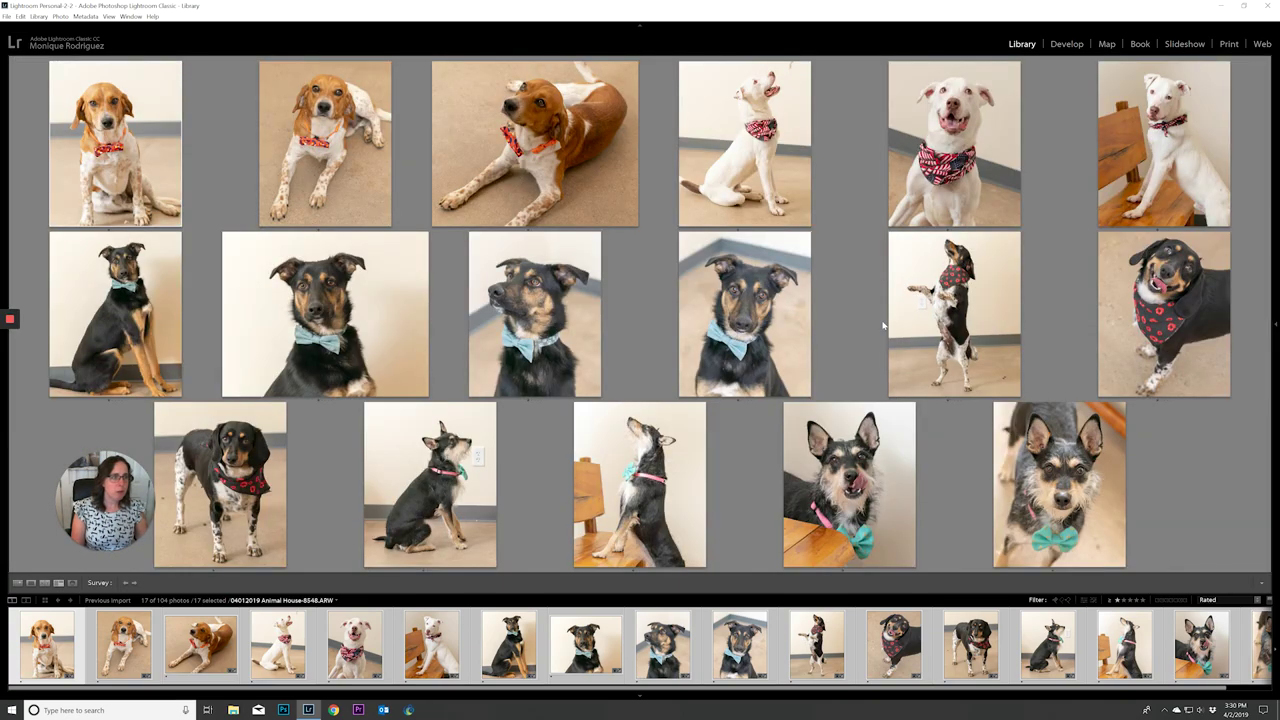
double_click(941, 316)
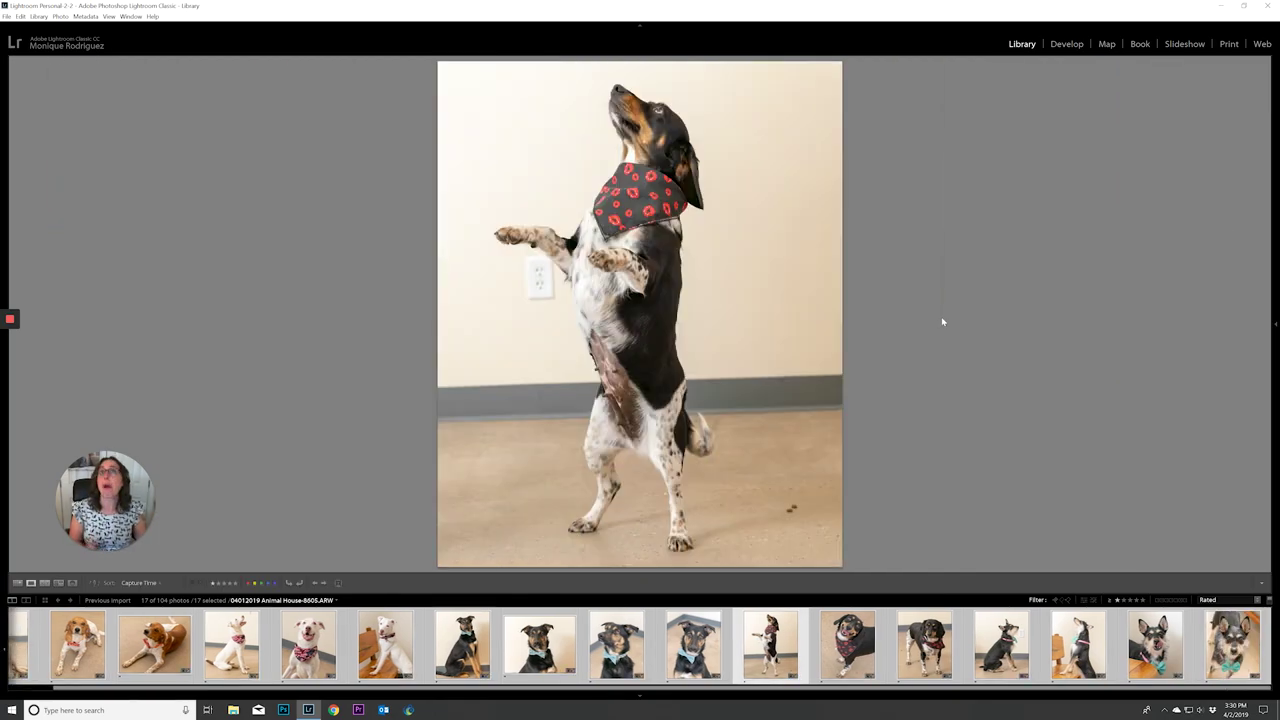
click(546, 283)
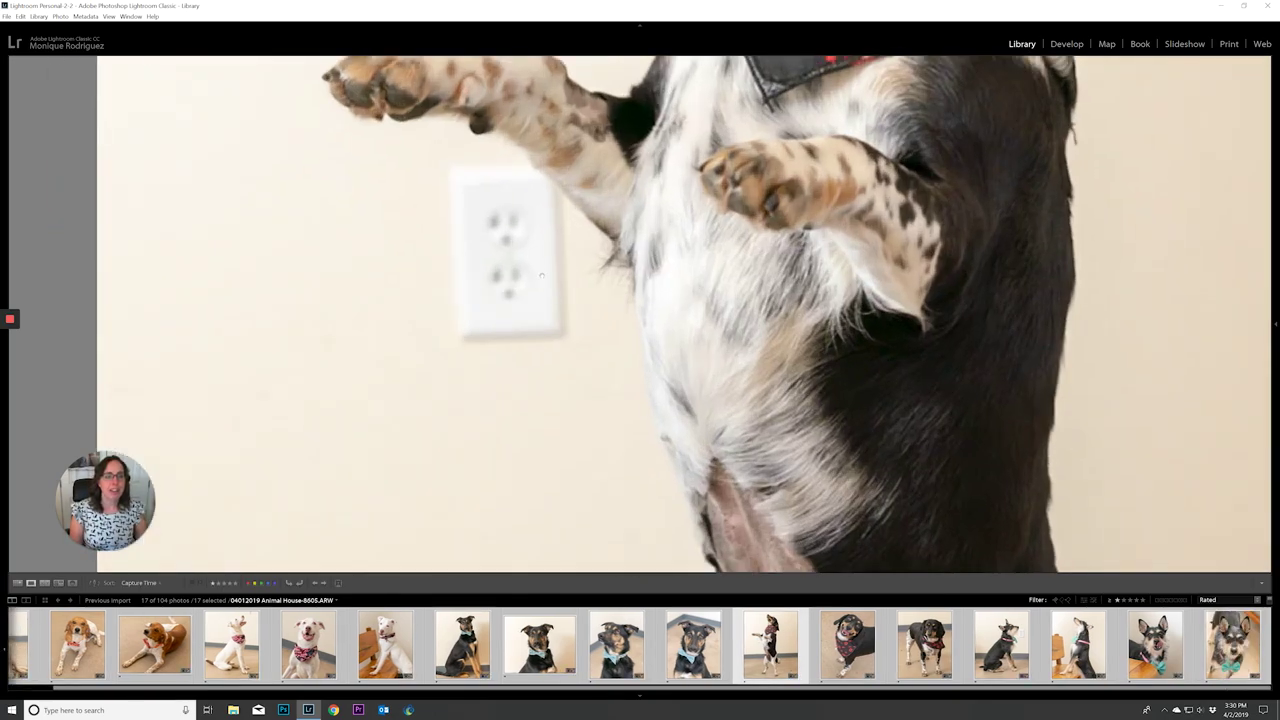
click(538, 268)
key(g)
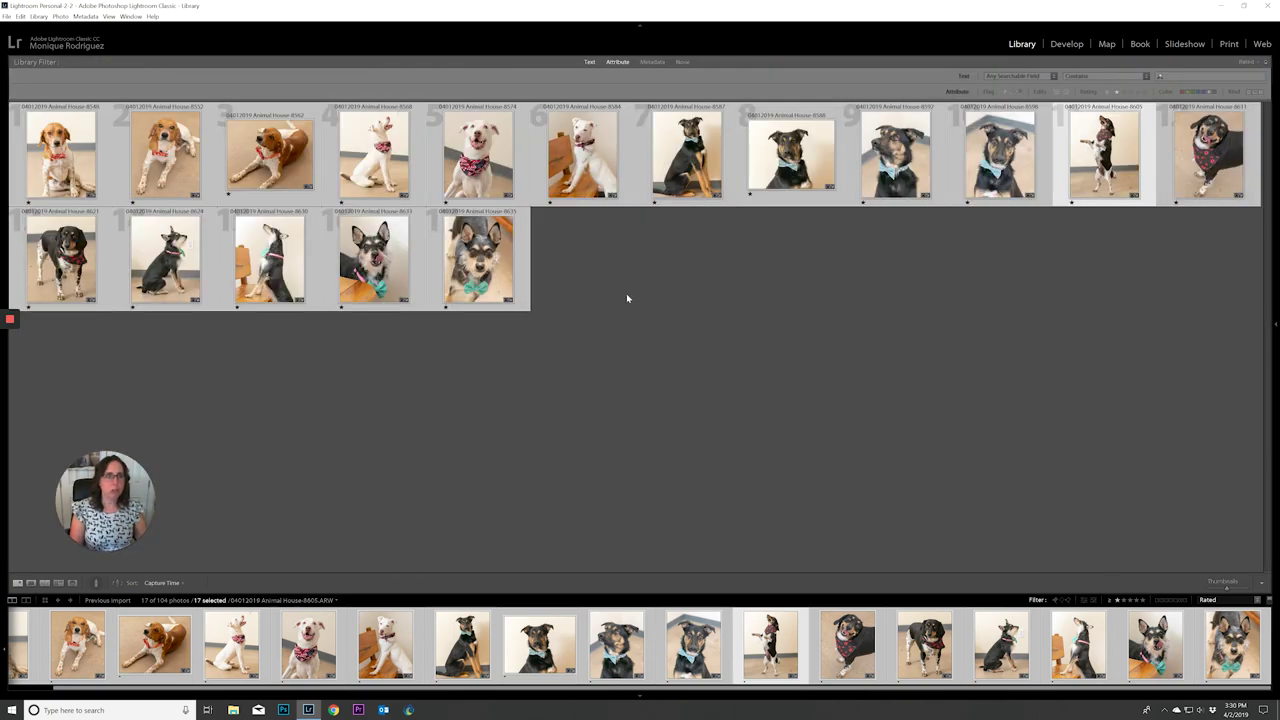
Step: Select only photo 8605 of the upright dog and send it to Adobe Photoshop CC 2019 for editing
click(1012, 225)
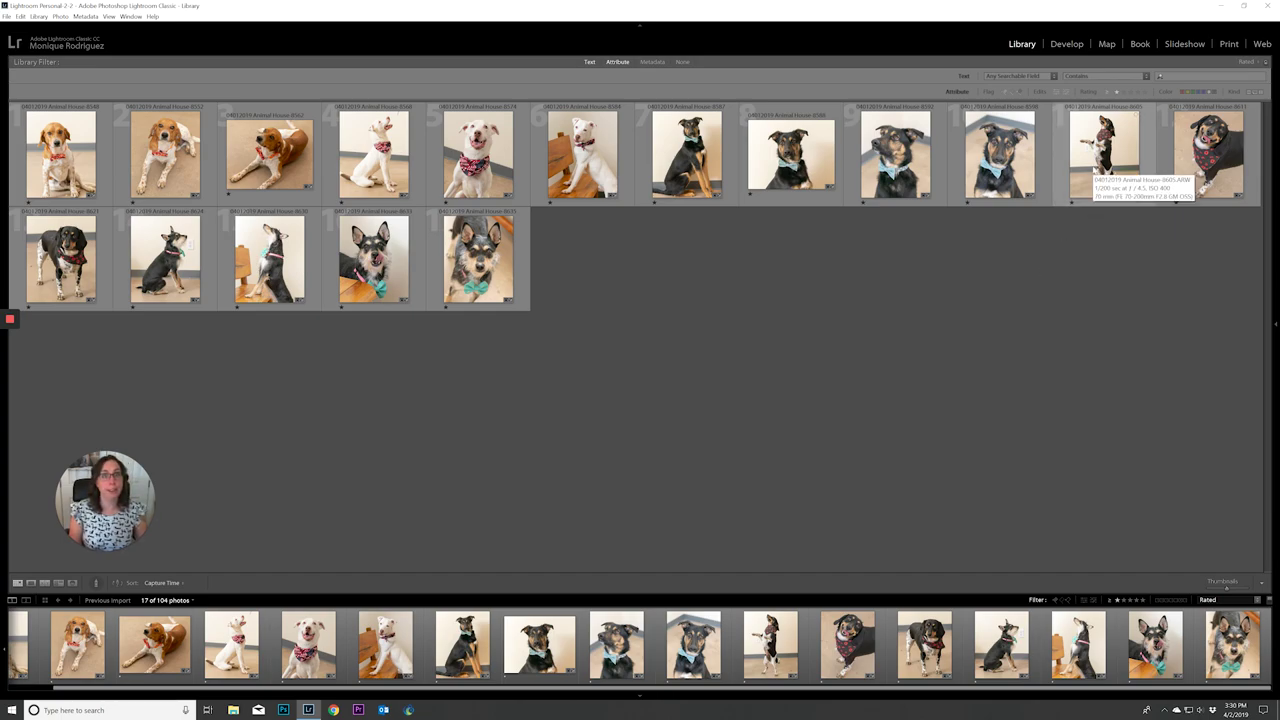
click(1092, 172)
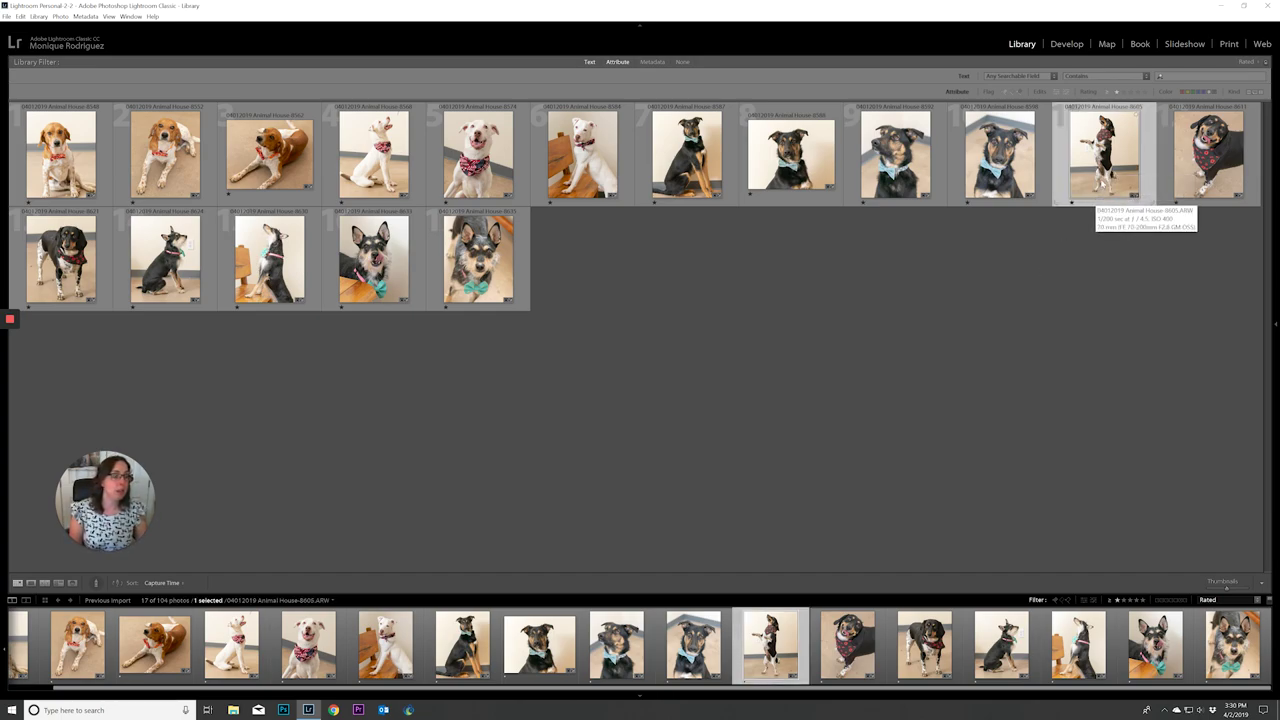
double_click(1104, 163)
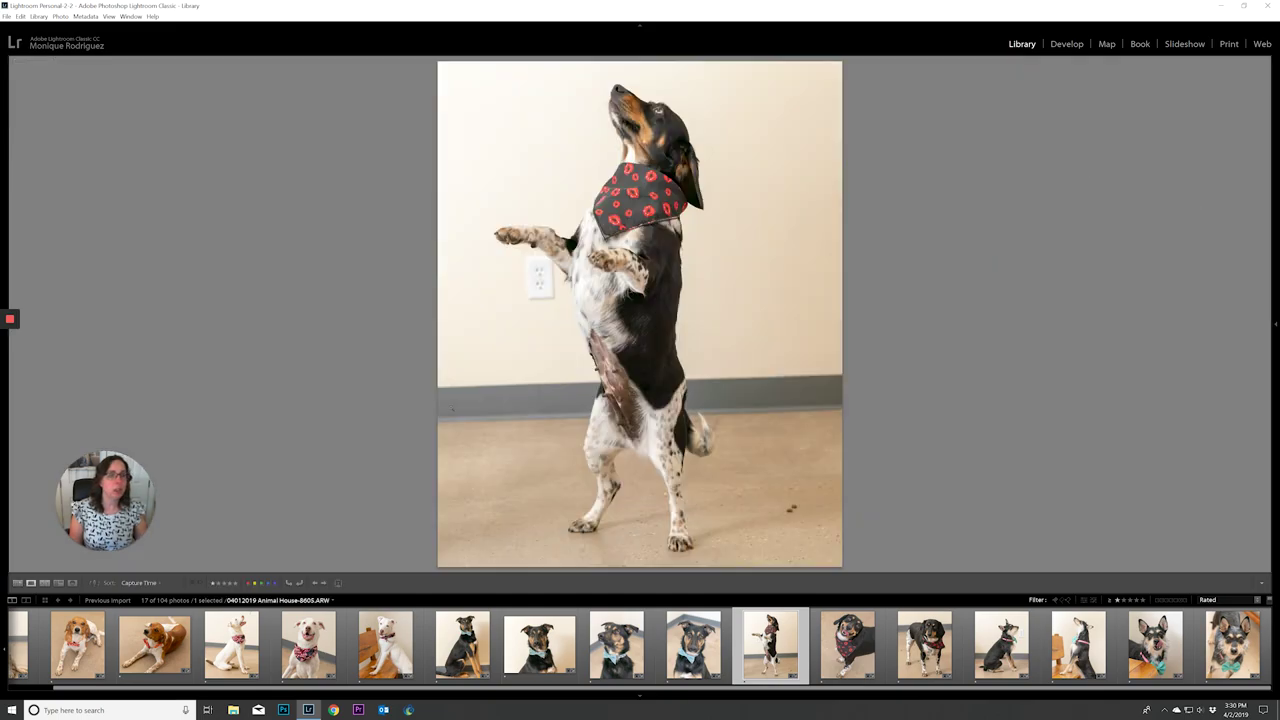
right_click(597, 267)
mouse_move(700, 355)
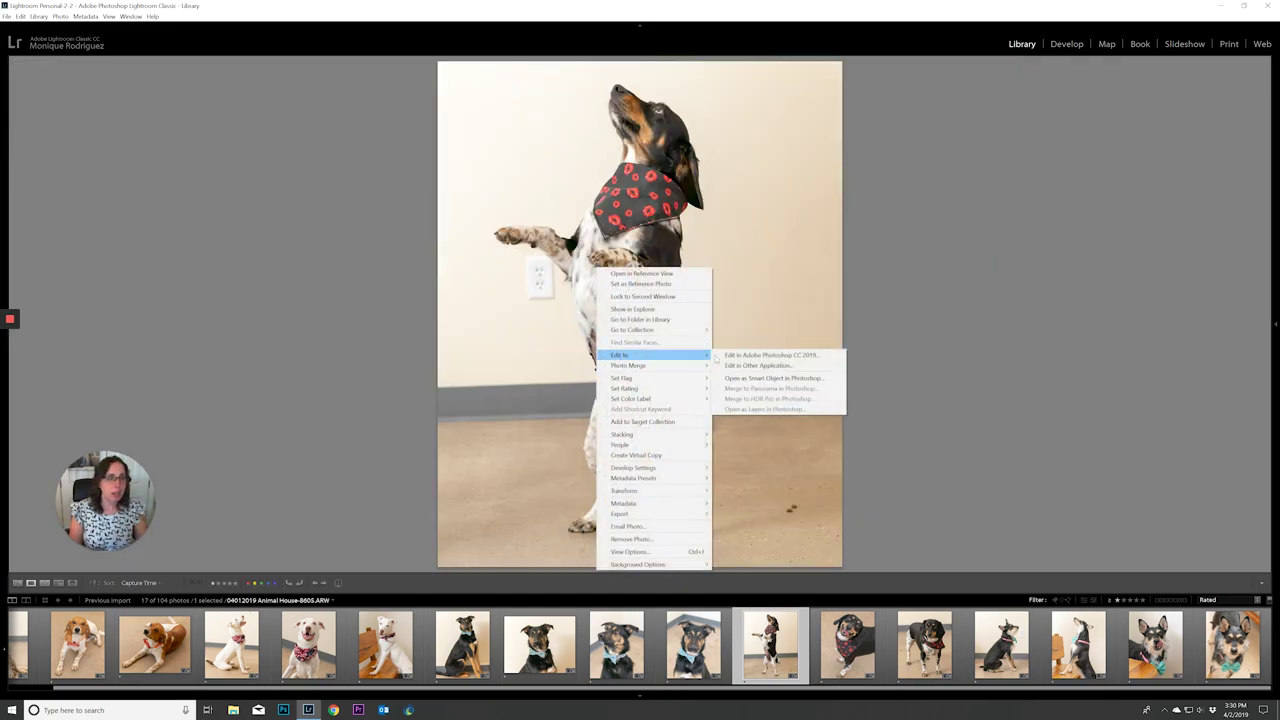
click(770, 355)
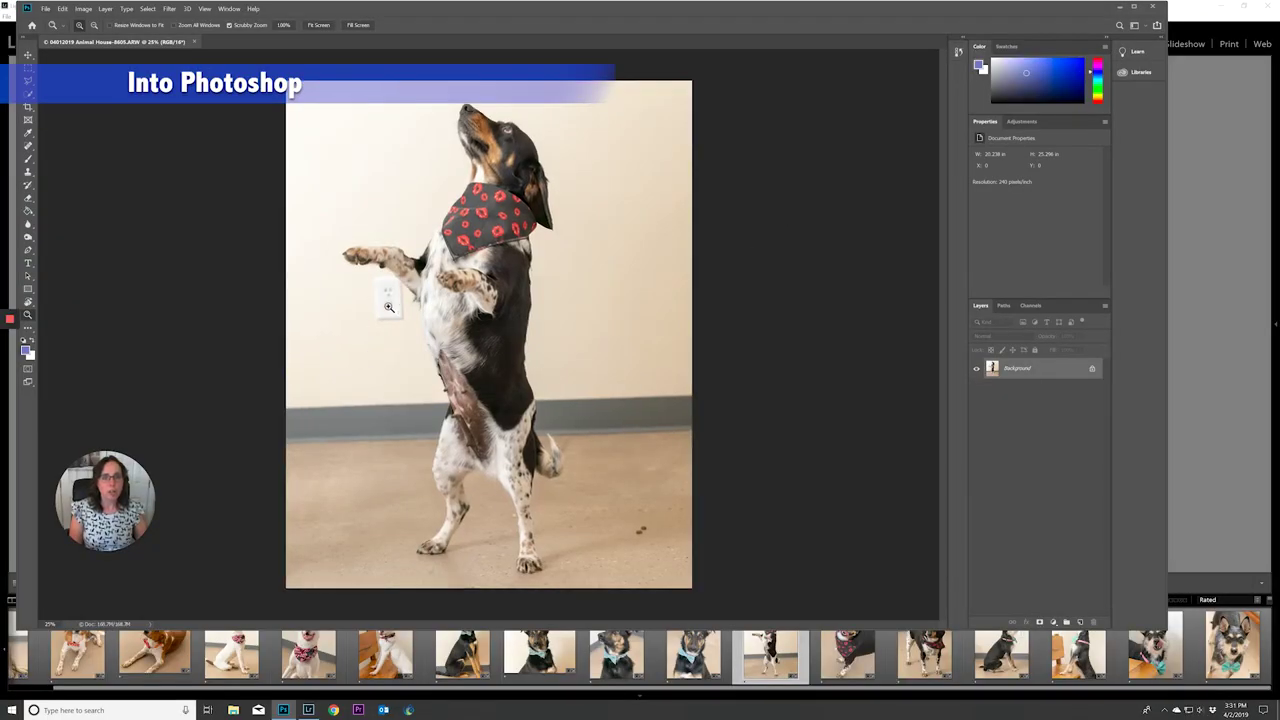
Step: Clone clean wall over the lower-left part of the outlet with an enlarged Clone Stamp brush
click(302, 300)
drag(302, 300, 498, 320)
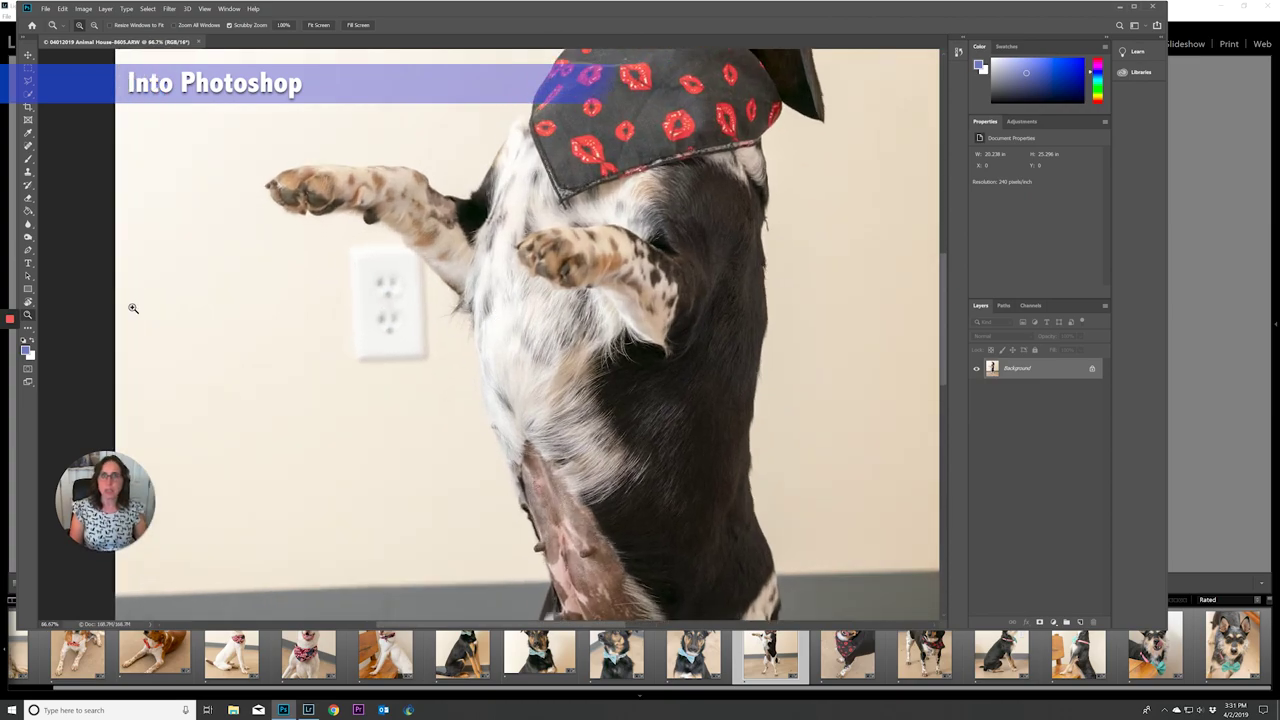
key(s)
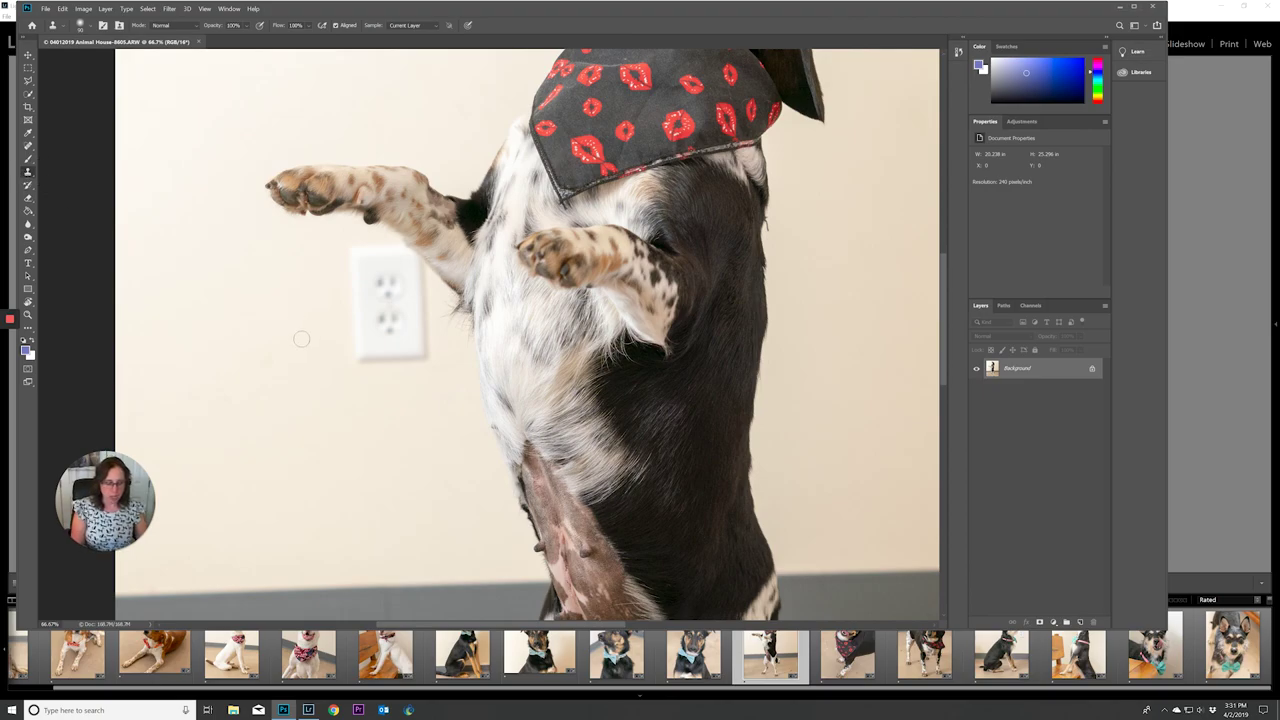
key(bracketright)
key(bracketright)
key(bracketright)
key(bracketright)
key(bracketright)
key(bracketright)
key(bracketright)
key(bracketright)
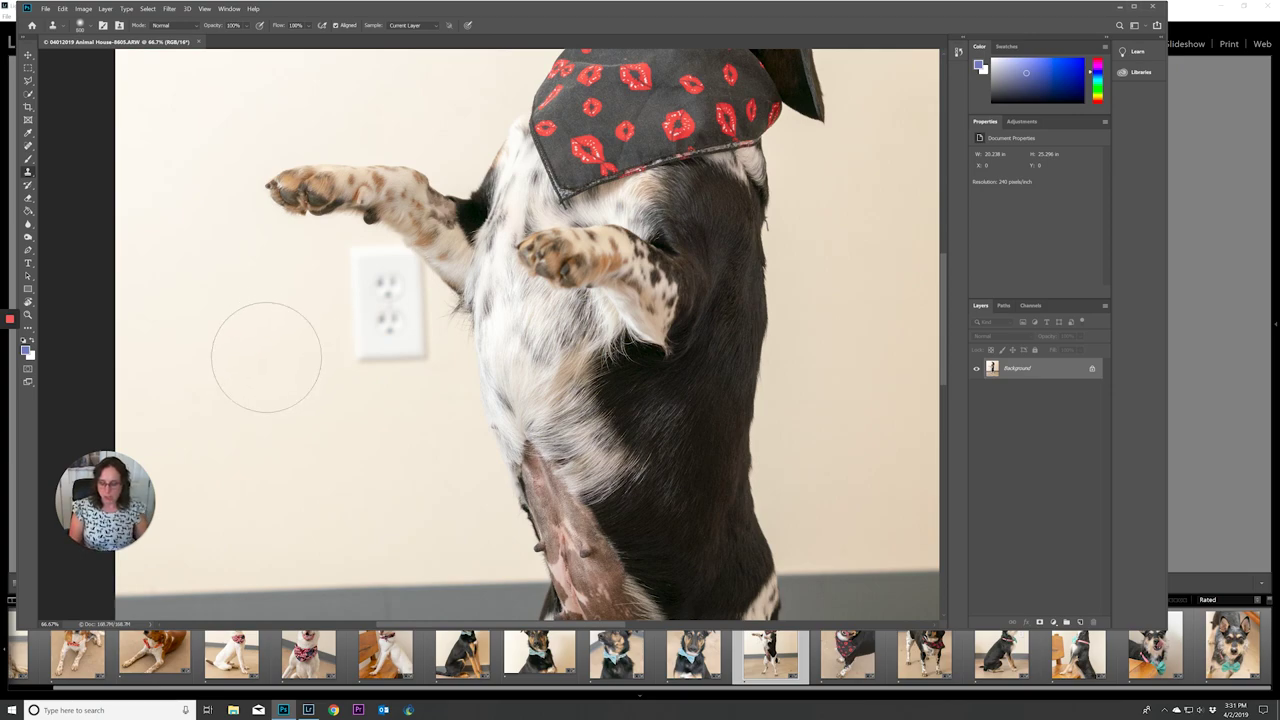
key(alt)
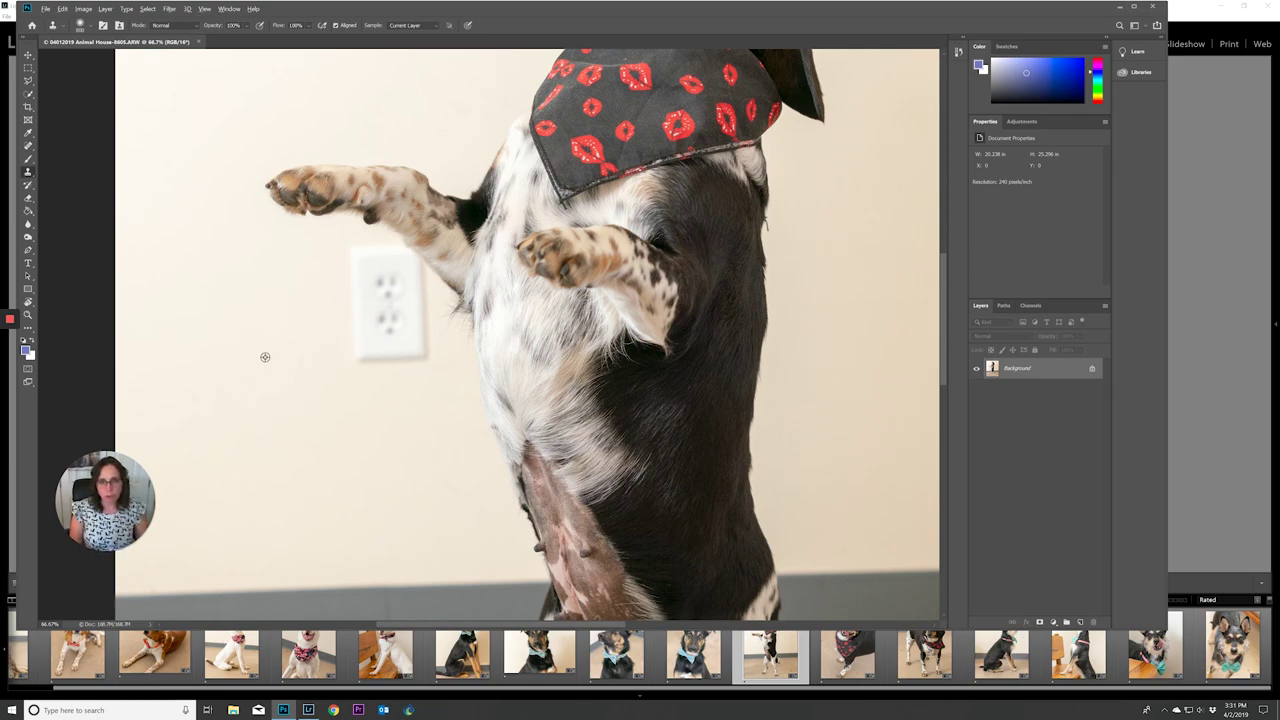
alt+click(265, 357)
click(354, 349)
click(355, 349)
click(346, 336)
Step: Reduce the Clone Stamp brush and cover the lower-right edge of the outlet plate with wall
key(bracketleft)
key(bracketleft)
key(bracketleft)
key(bracketleft)
key(bracketleft)
key(bracketleft)
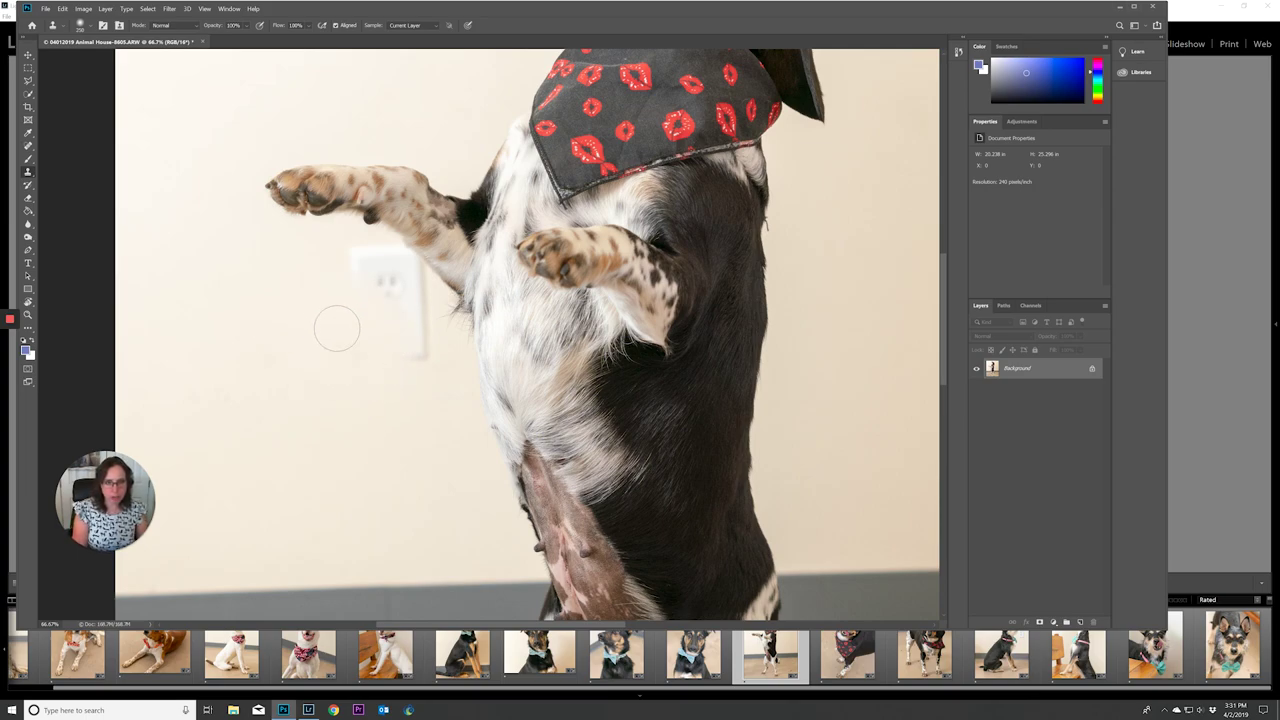
click(425, 360)
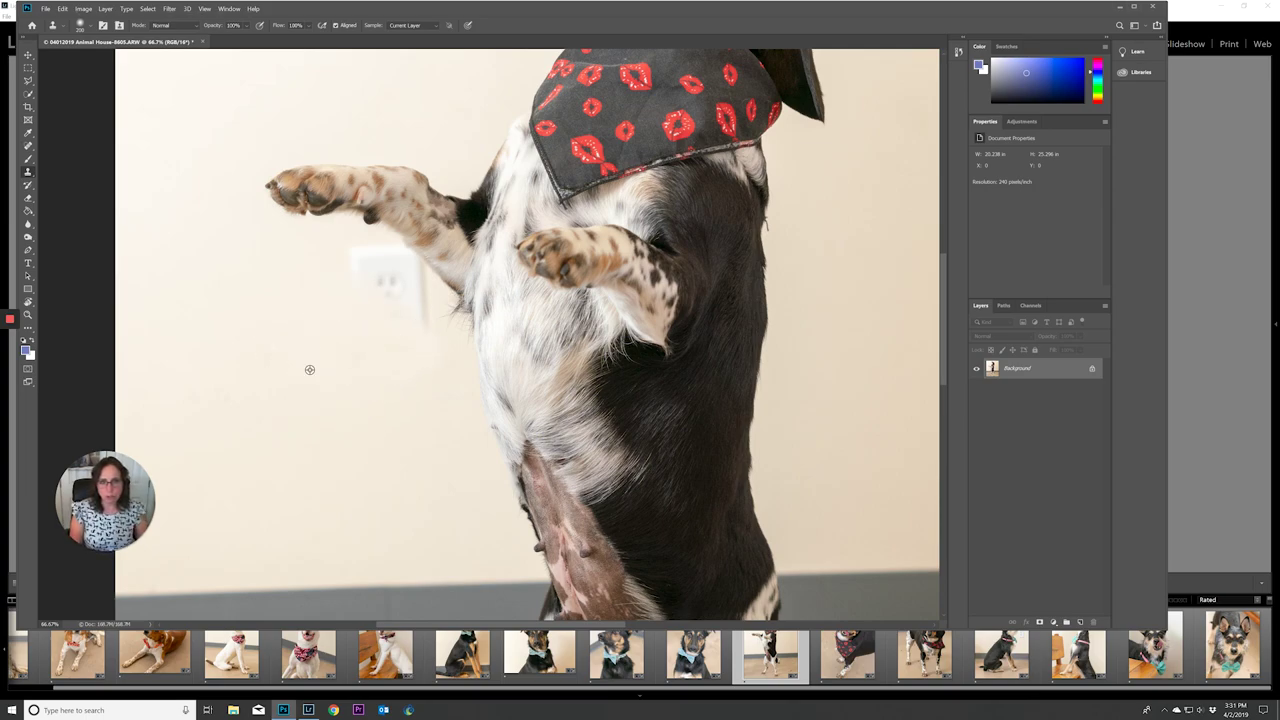
Step: Clone nearby wall over the rest of the outlet beneath the dog's paw, resampling the source as needed
key(alt)
click(385, 293)
alt+click(388, 323)
drag(419, 323, 409, 309)
click(385, 263)
alt+click(386, 304)
click(409, 273)
alt+click(378, 323)
click(390, 261)
alt+click(386, 316)
click(413, 277)
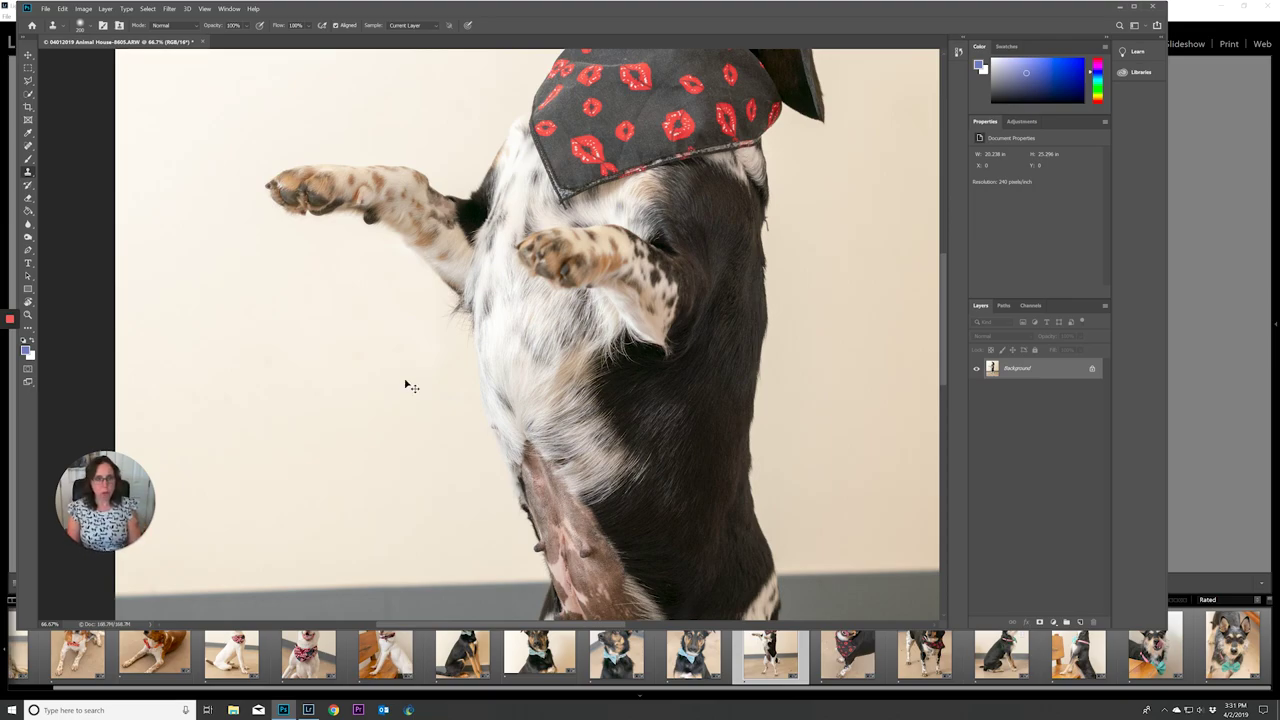
Step: Check the whole retouched image, save it, and switch back to Lightroom Classic
key(ctrl+0)
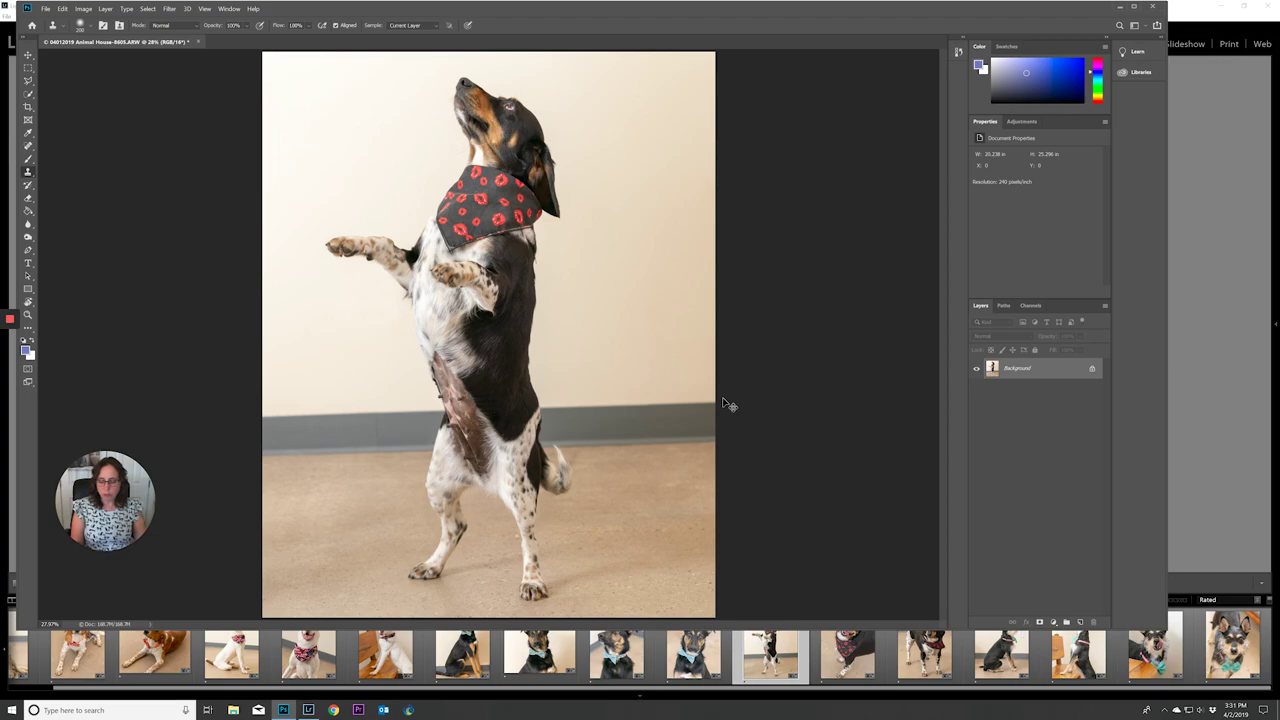
key(ctrl+s)
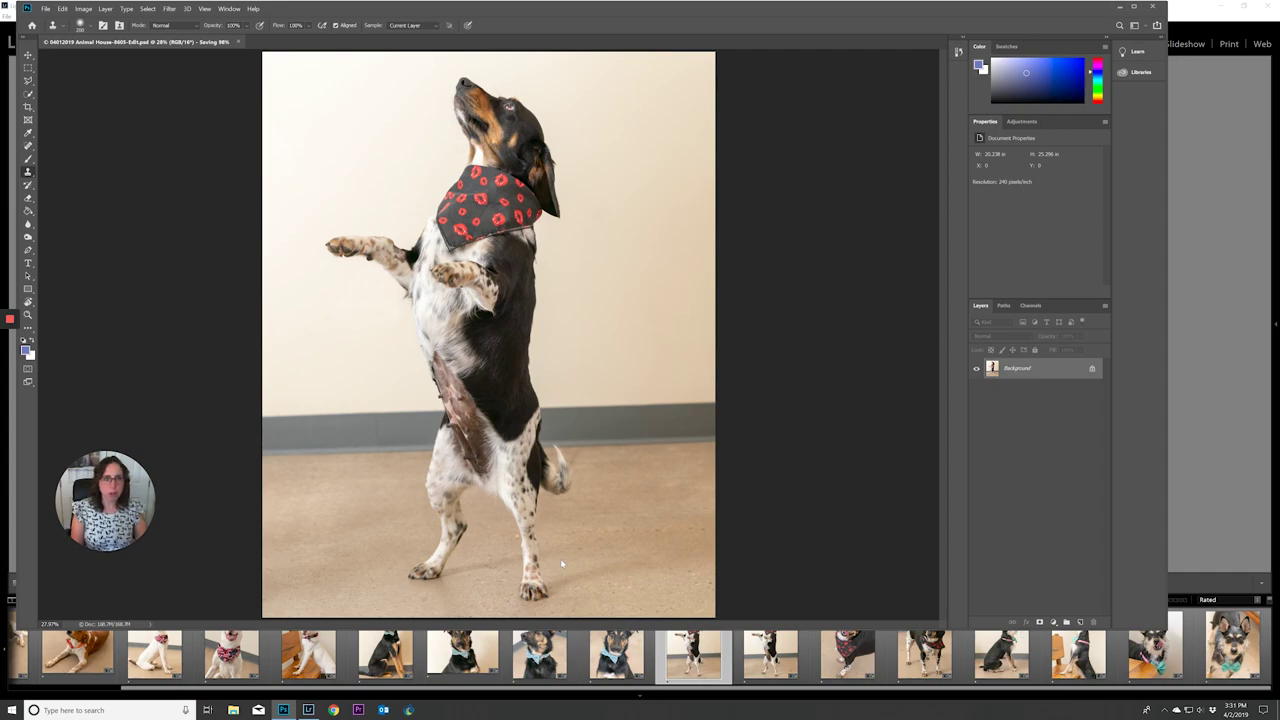
key(alt+Tab)
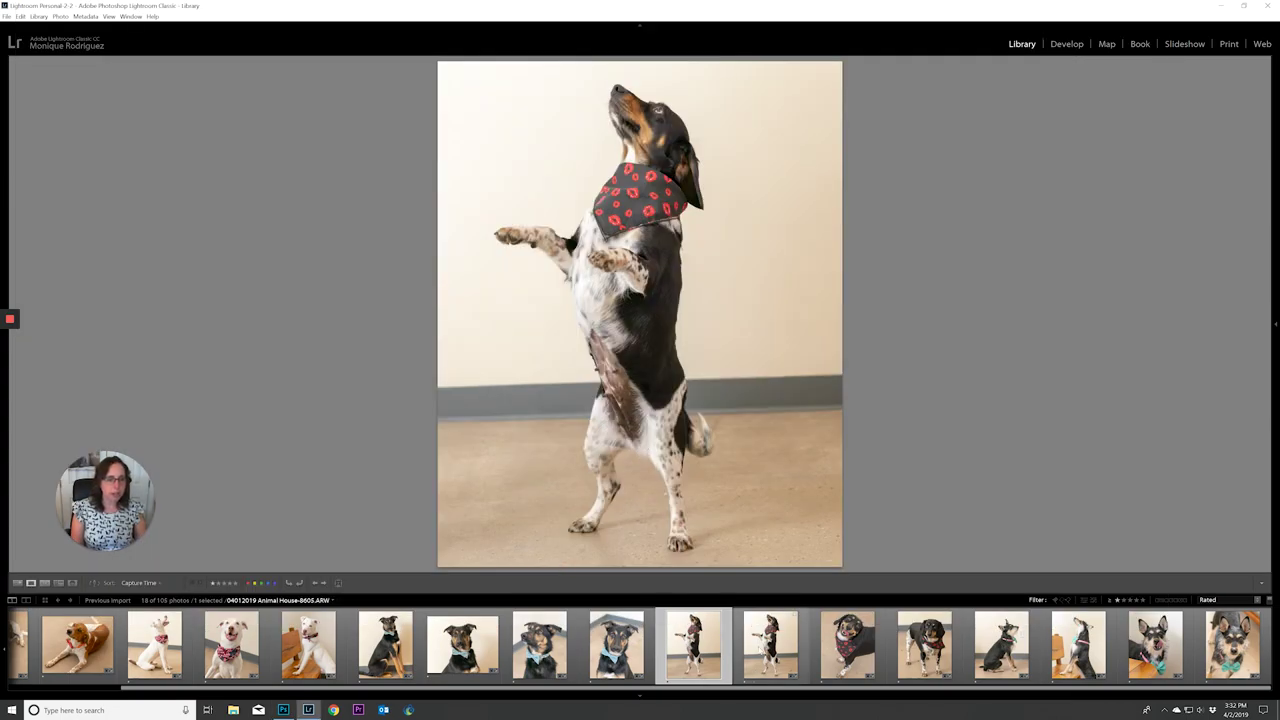
Step: Compare original photo 8605 with its retouched PSD copy, then remove the star rating from the original
click(770, 645)
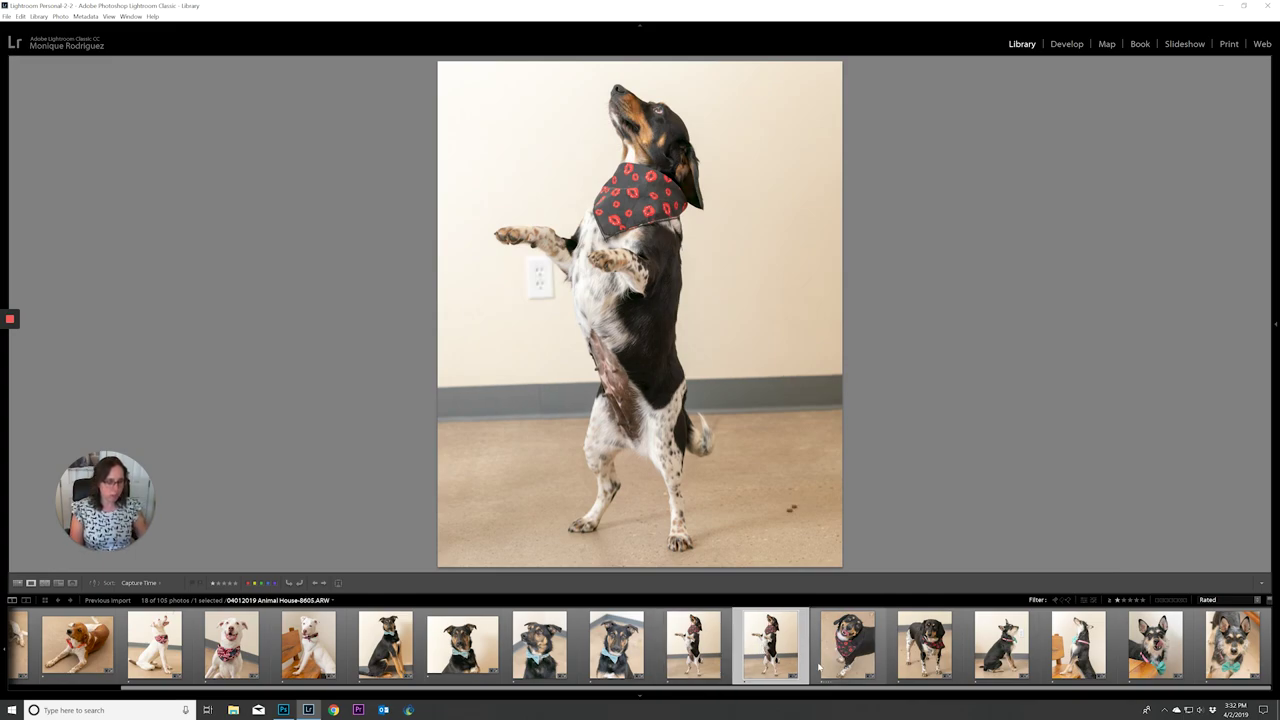
key(Left)
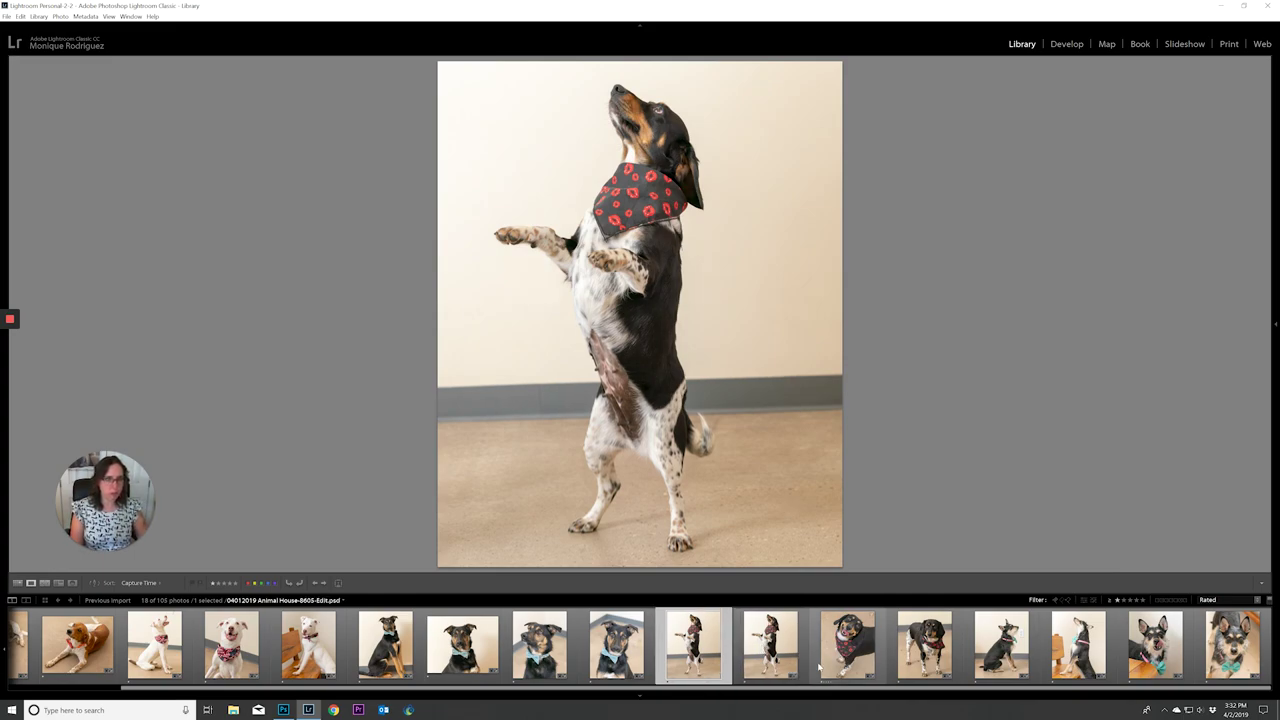
key(Right)
key(Left)
key(Right)
key(0)
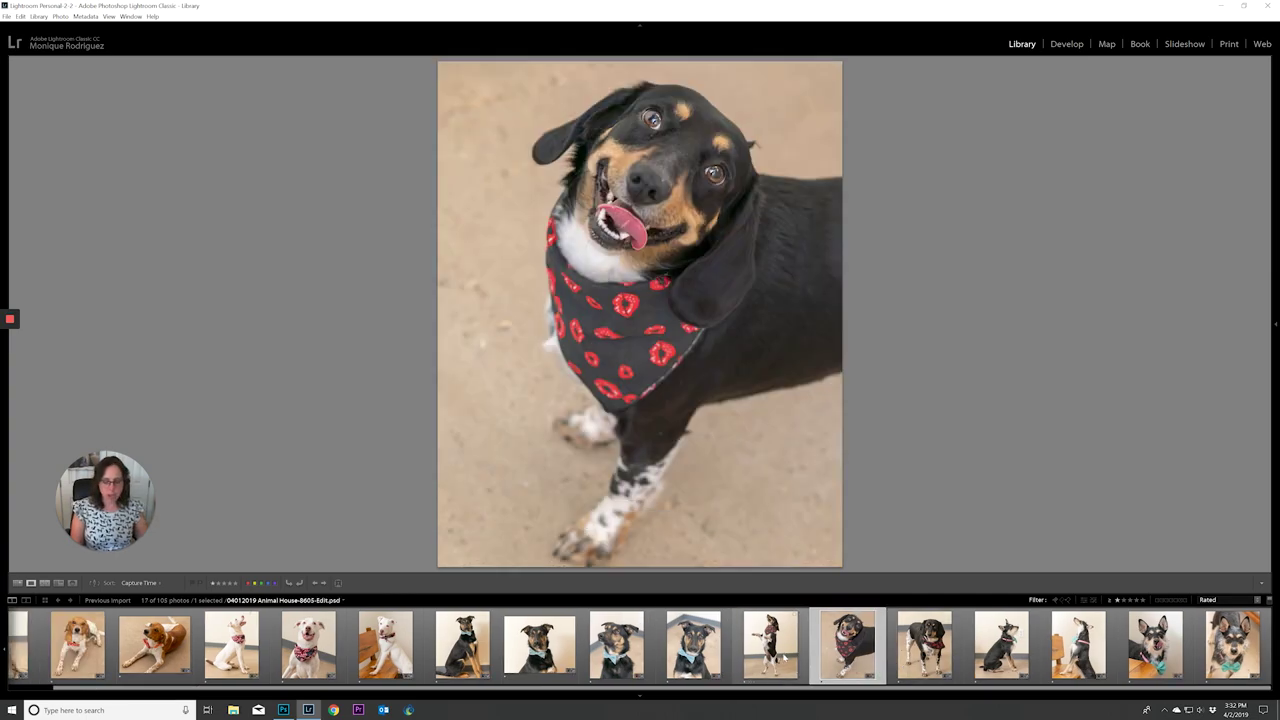
Step: Select photo 8624 of the sitting terrier beside the outlet and send it to Adobe Photoshop CC 2019 for editing
key(g)
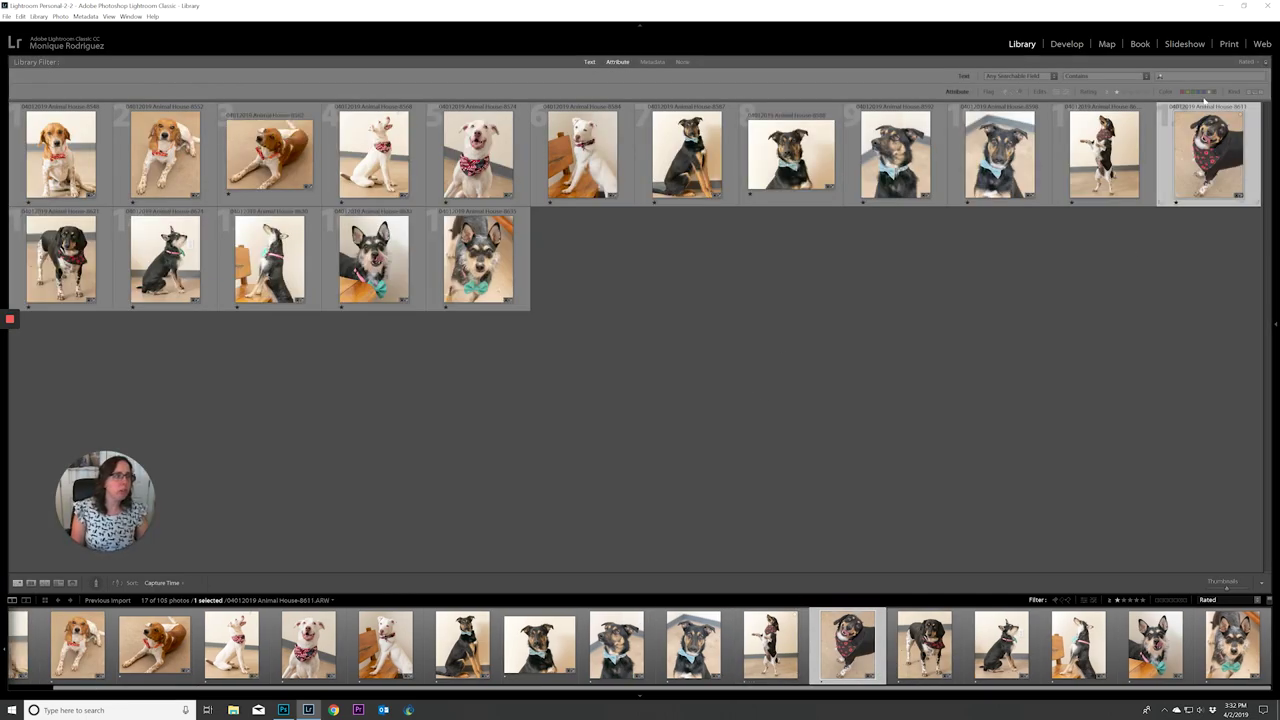
click(165, 255)
key(e)
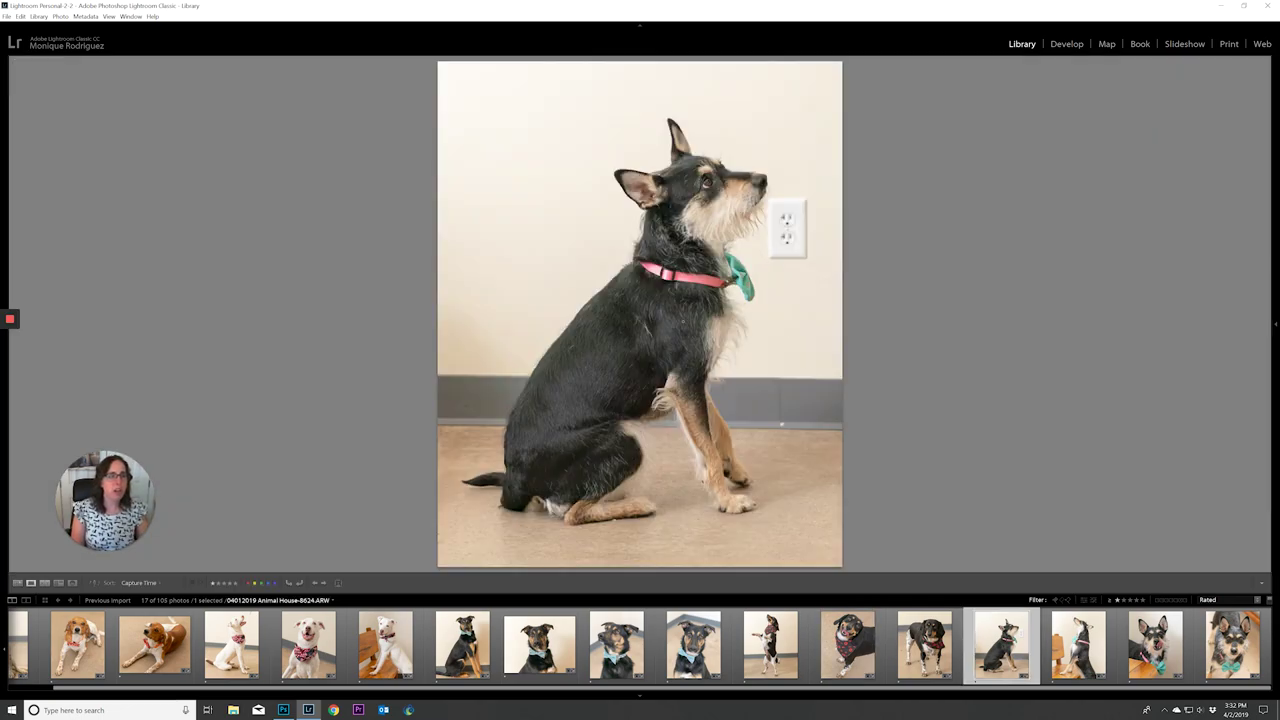
right_click(677, 302)
mouse_move(740, 388)
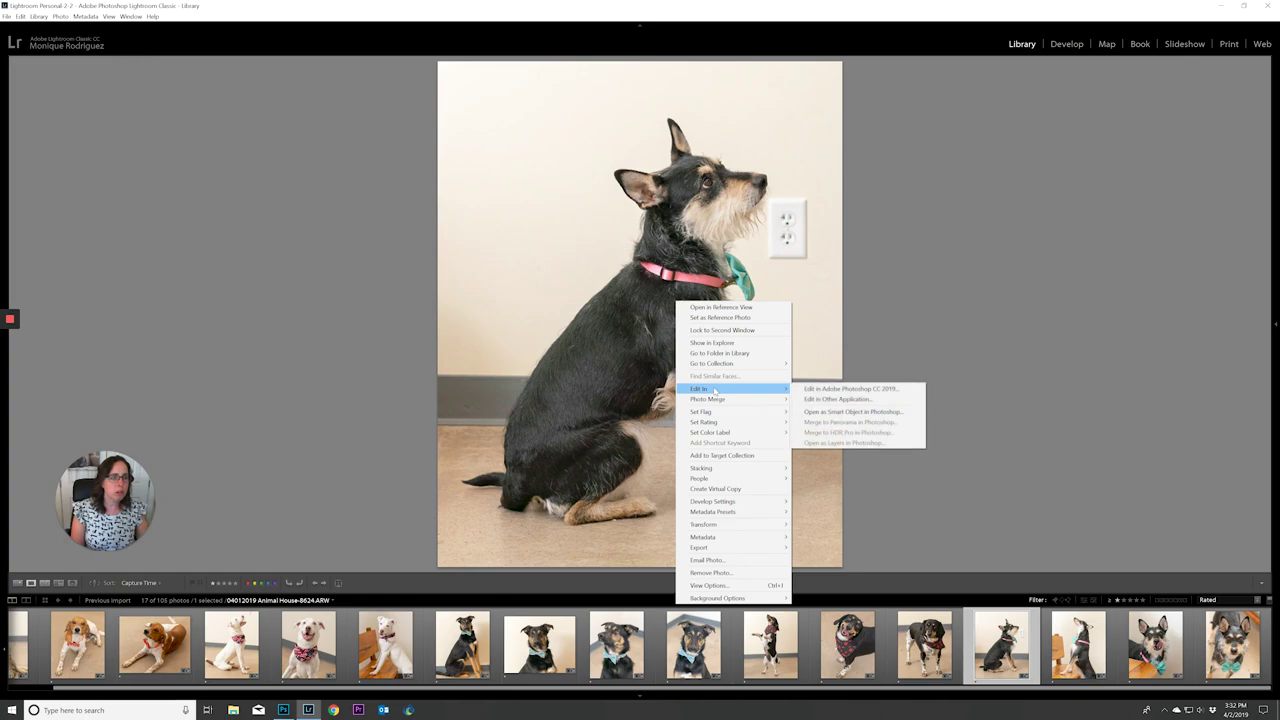
click(842, 389)
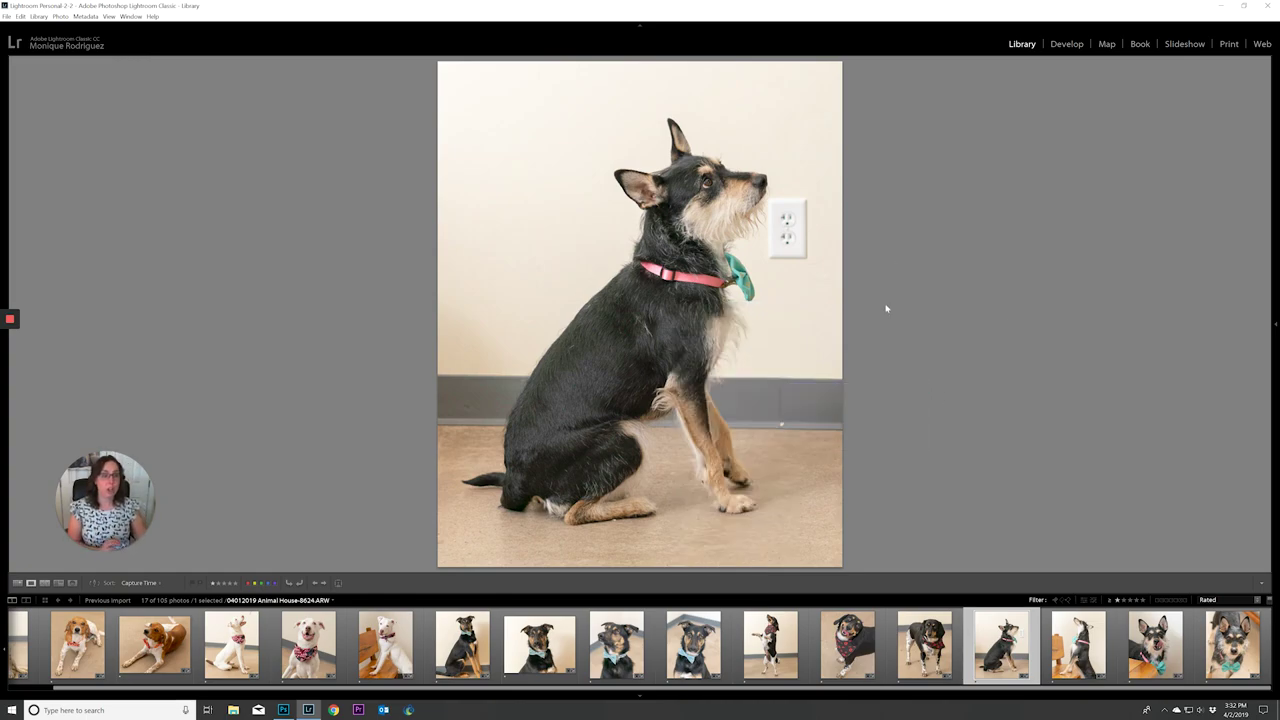
Step: Clone clean wall from beneath the outlet over its lower edge using the Clone Stamp tool
key(z)
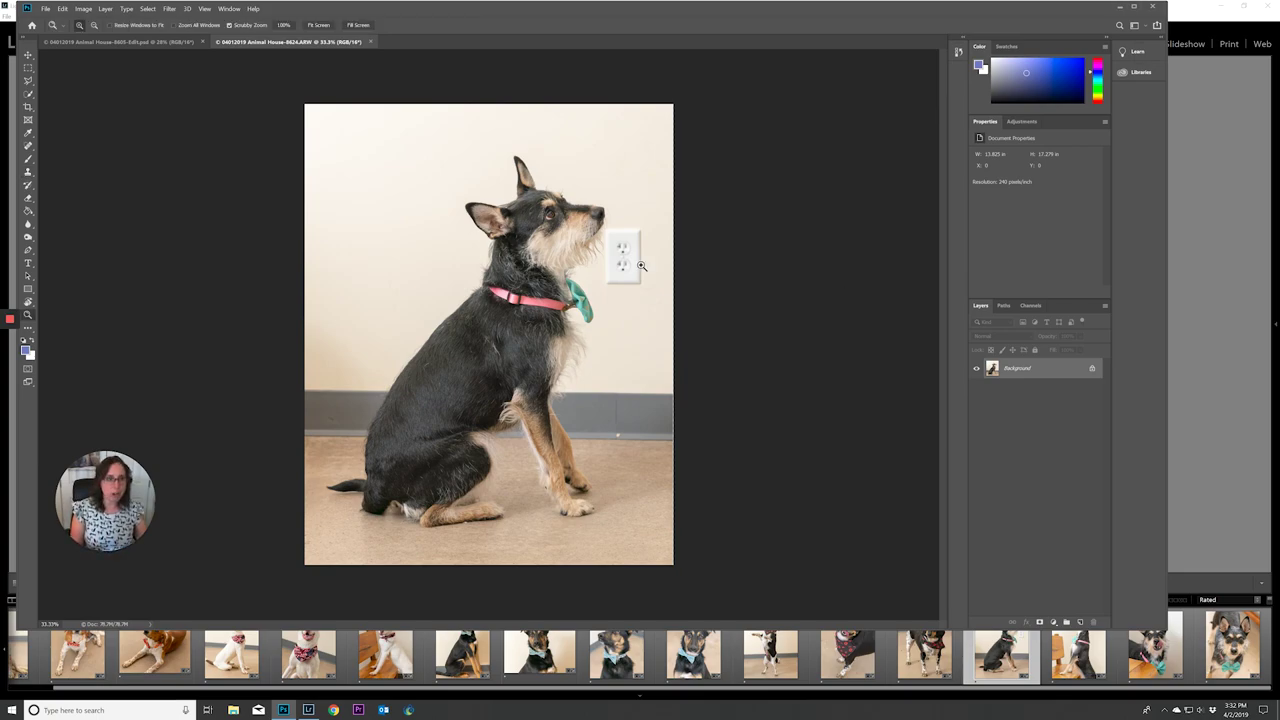
click(623, 246)
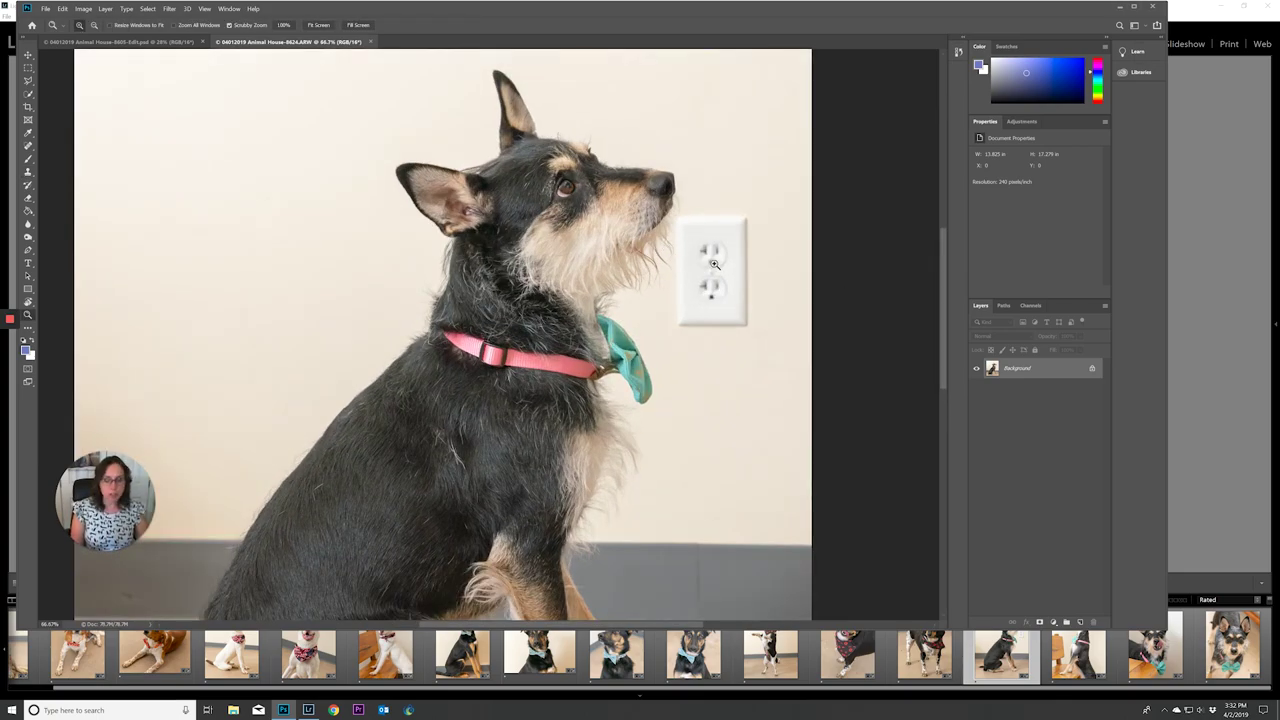
click(717, 266)
click(714, 268)
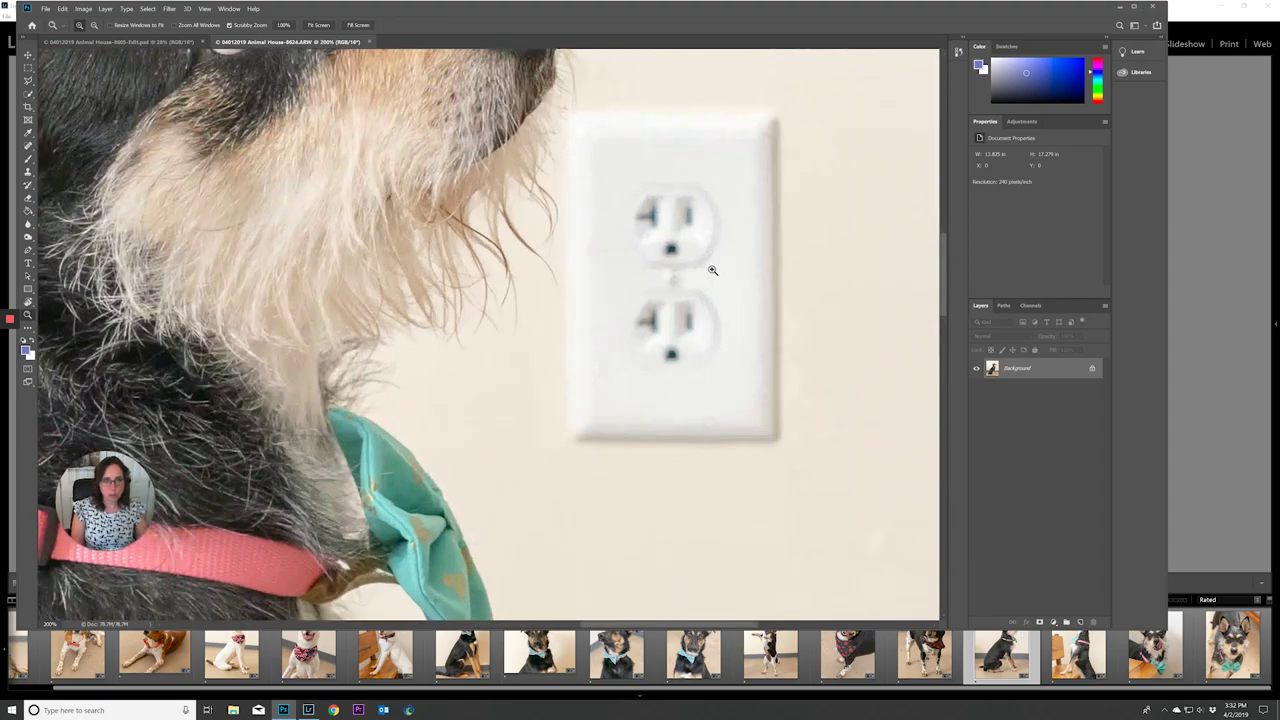
alt+click(710, 268)
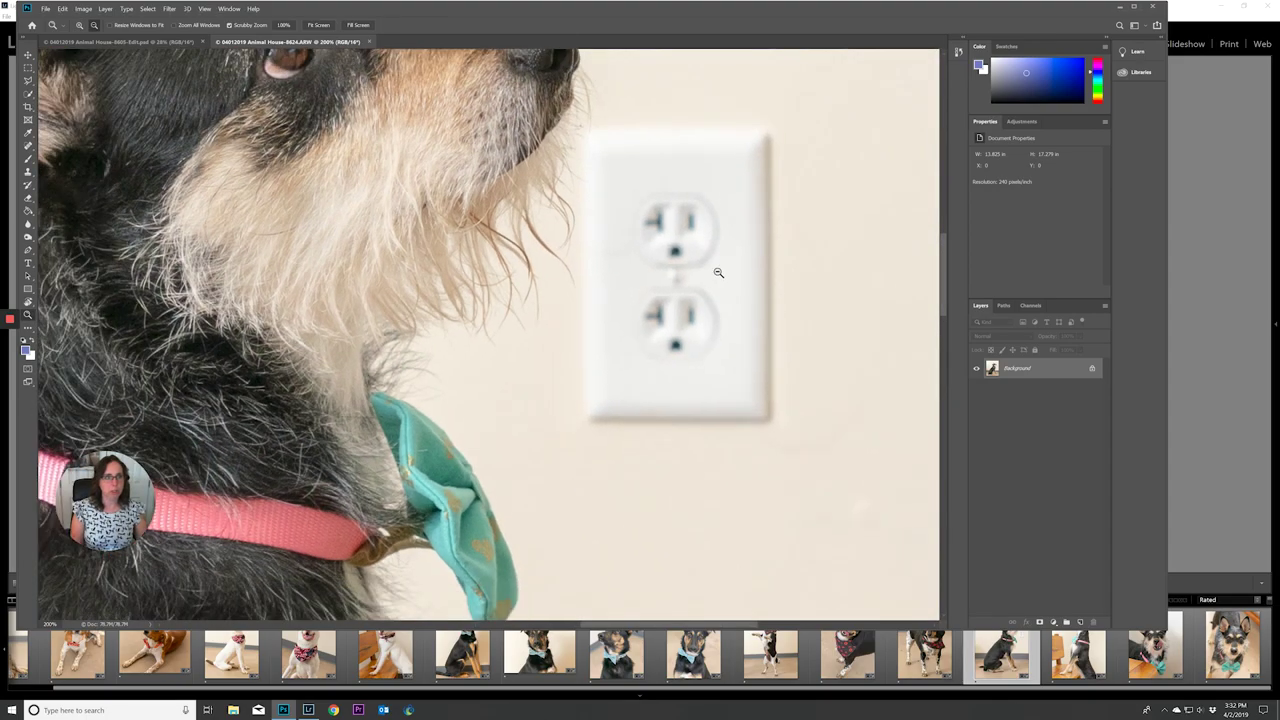
alt+click(698, 270)
key(s)
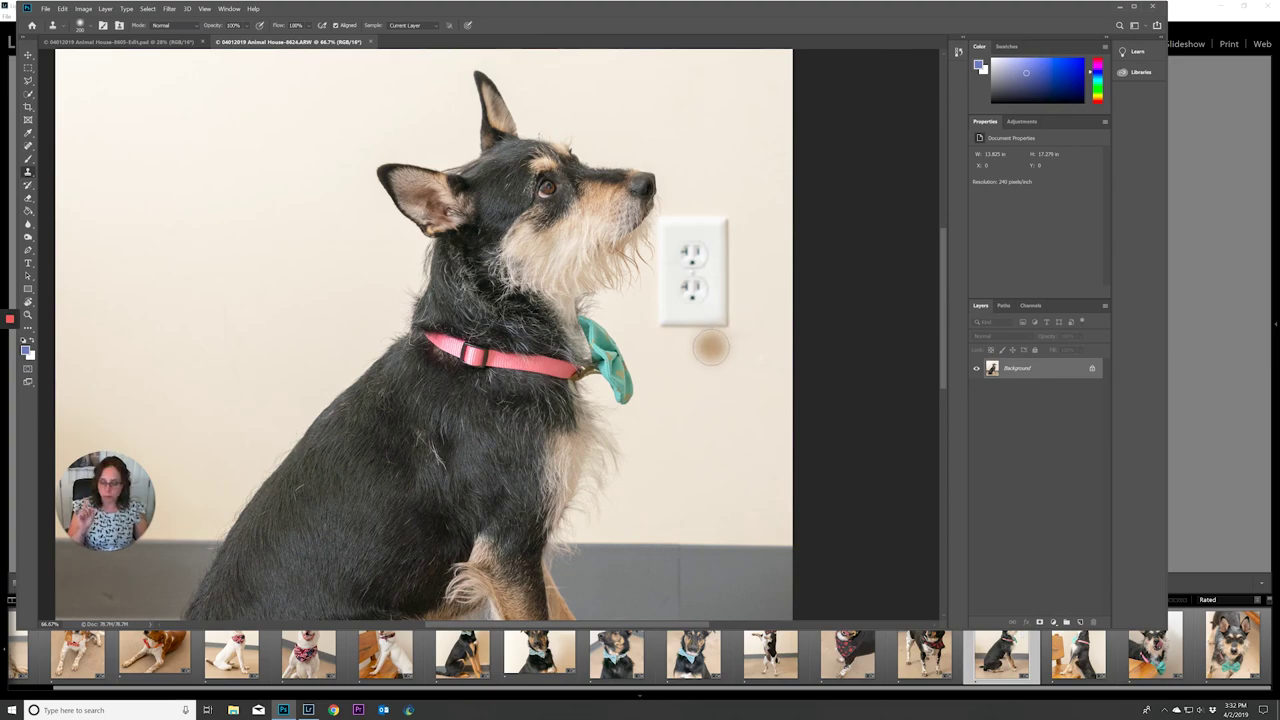
alt+click(704, 368)
mouse_move(723, 326)
mouse_down()
mouse_move(697, 351)
mouse_move(659, 321)
mouse_move(681, 355)
mouse_move(692, 320)
mouse_up()
alt+click(697, 351)
alt+click(681, 355)
Step: Clone wall sampled above and beside the outlet over most of its cover plate, resampling the source as needed
alt+click(715, 174)
mouse_move(723, 221)
mouse_down()
mouse_move(724, 233)
mouse_move(698, 221)
mouse_move(672, 230)
mouse_move(729, 259)
mouse_move(732, 246)
mouse_move(724, 313)
mouse_move(674, 331)
mouse_move(672, 296)
mouse_up()
alt+click(726, 198)
alt+click(710, 186)
alt+click(732, 226)
alt+click(749, 299)
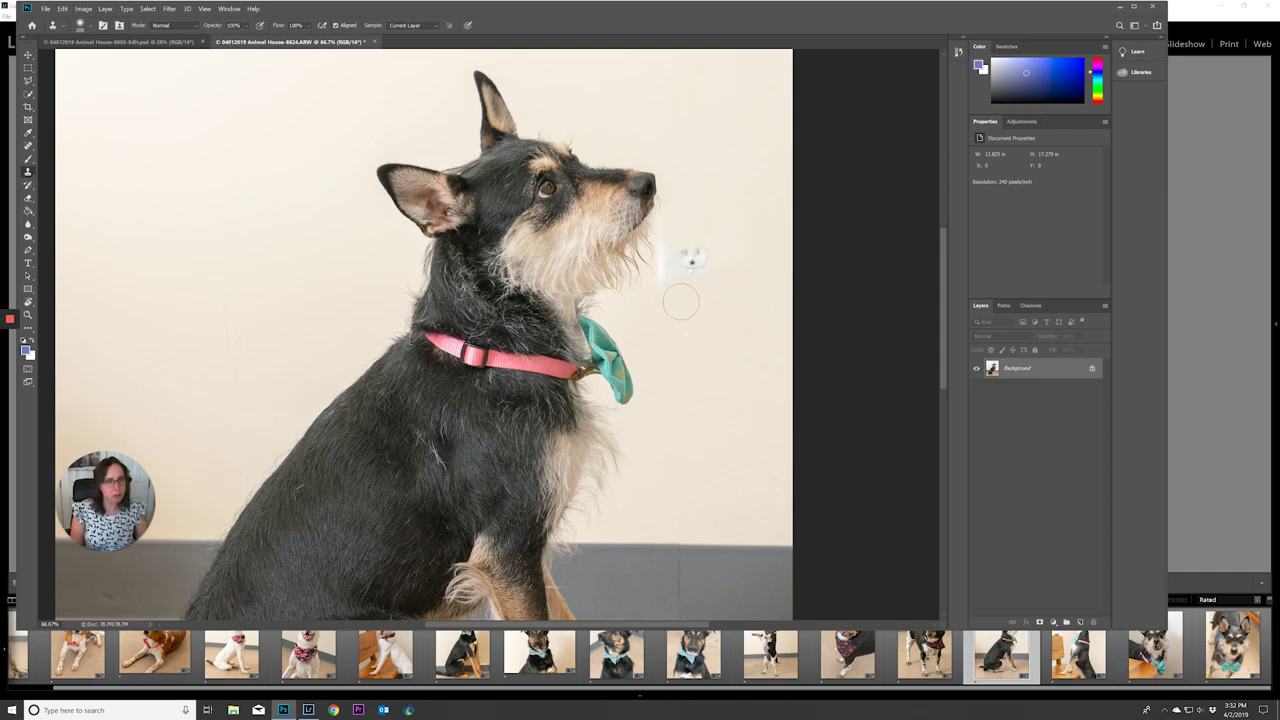
Step: Clone wall over the remaining socket and the plate edge beside the dog's beard
drag(694, 251, 689, 260)
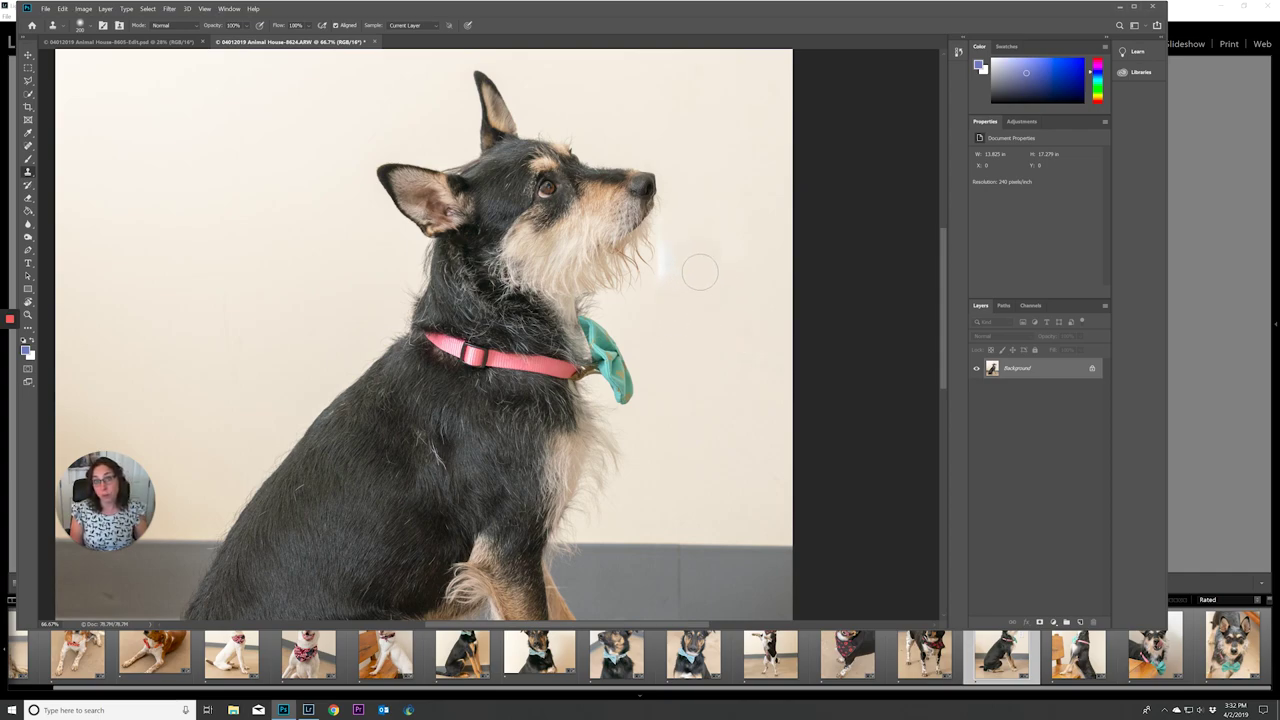
alt+click(706, 308)
alt+click(692, 306)
drag(670, 250, 663, 287)
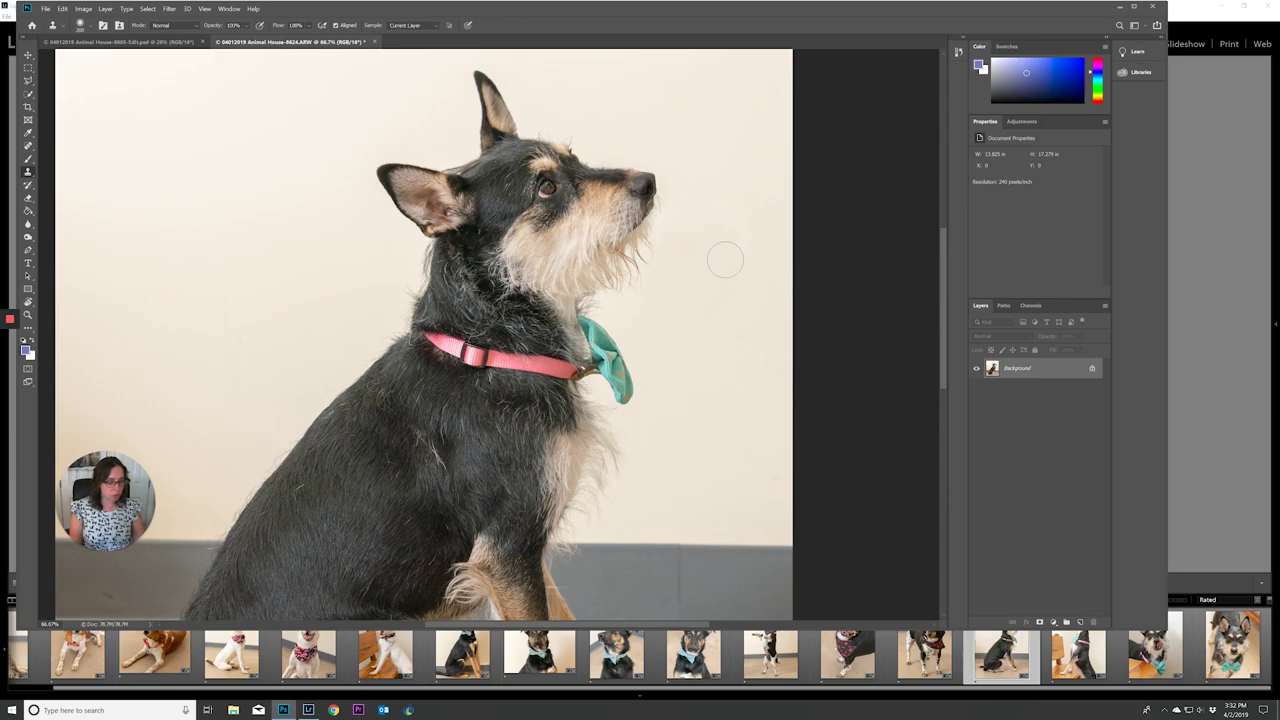
Step: Clone out the white chip and vertical seam on the gray baseboard with a smaller Clone Stamp brush
key(ctrl+0)
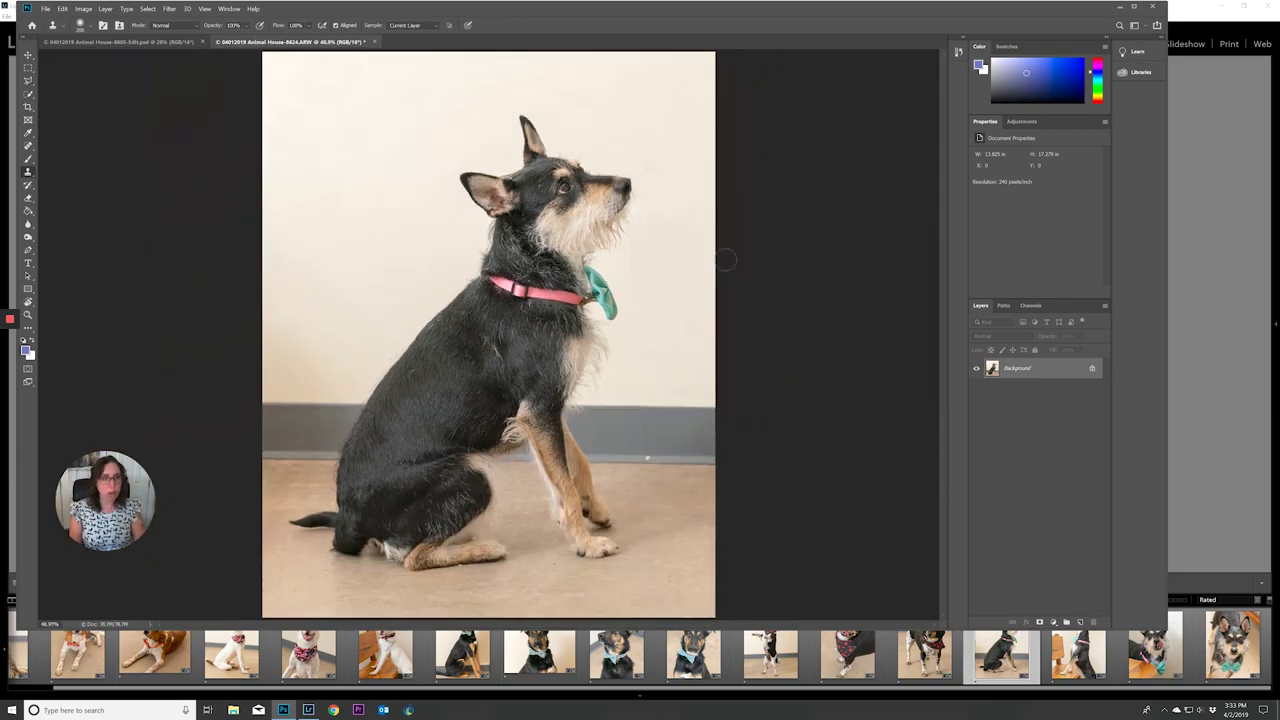
key(z)
drag(651, 457, 719, 463)
click(719, 463)
key(s)
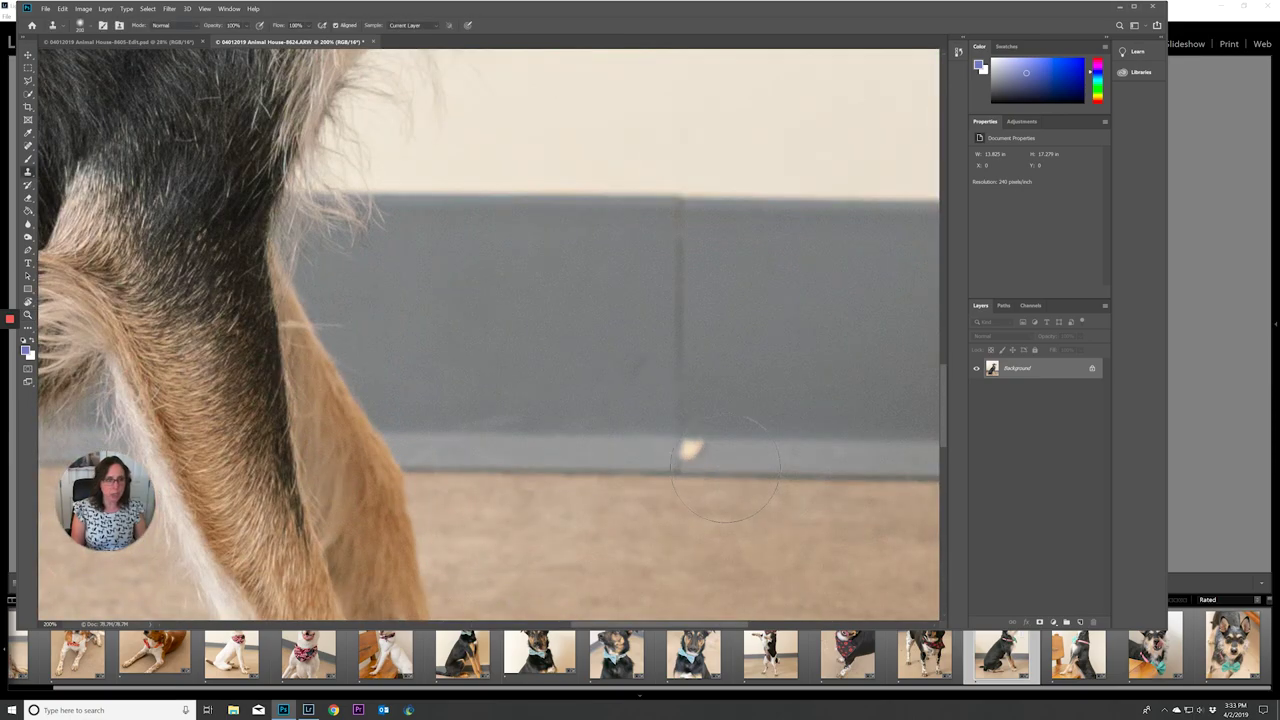
key(bracketleft)
key(bracketleft)
key(bracketleft)
key(bracketleft)
key(bracketleft)
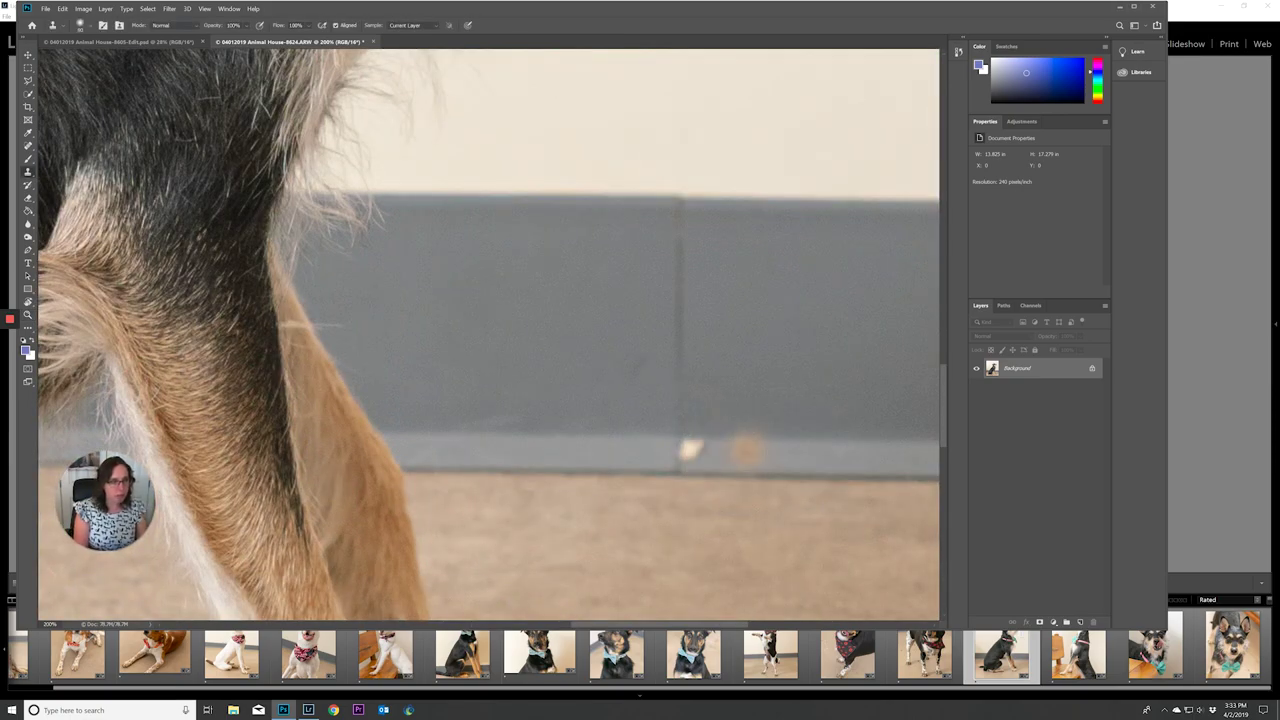
mouse_move(694, 450)
mouse_down()
mouse_move(702, 320)
mouse_move(683, 345)
mouse_move(681, 208)
mouse_up()
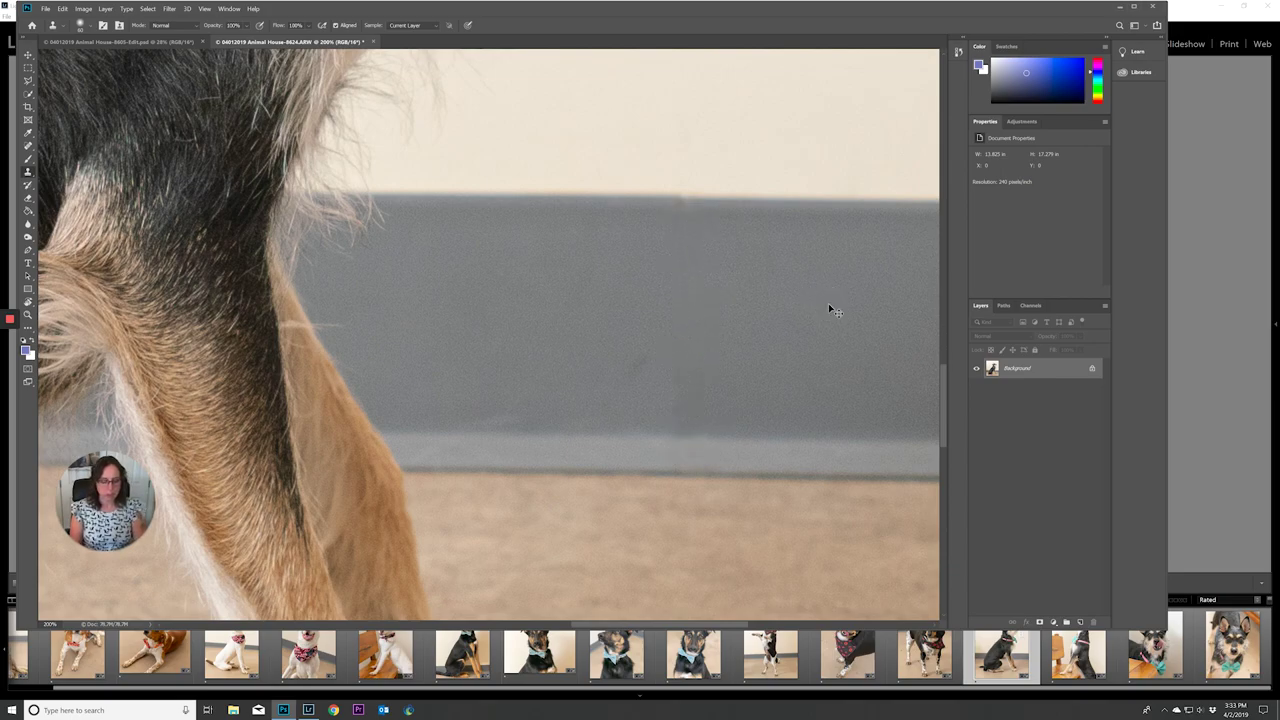
Step: Check the whole retouched terrier image, save it, and switch back to Lightroom Classic
key(ctrl+0)
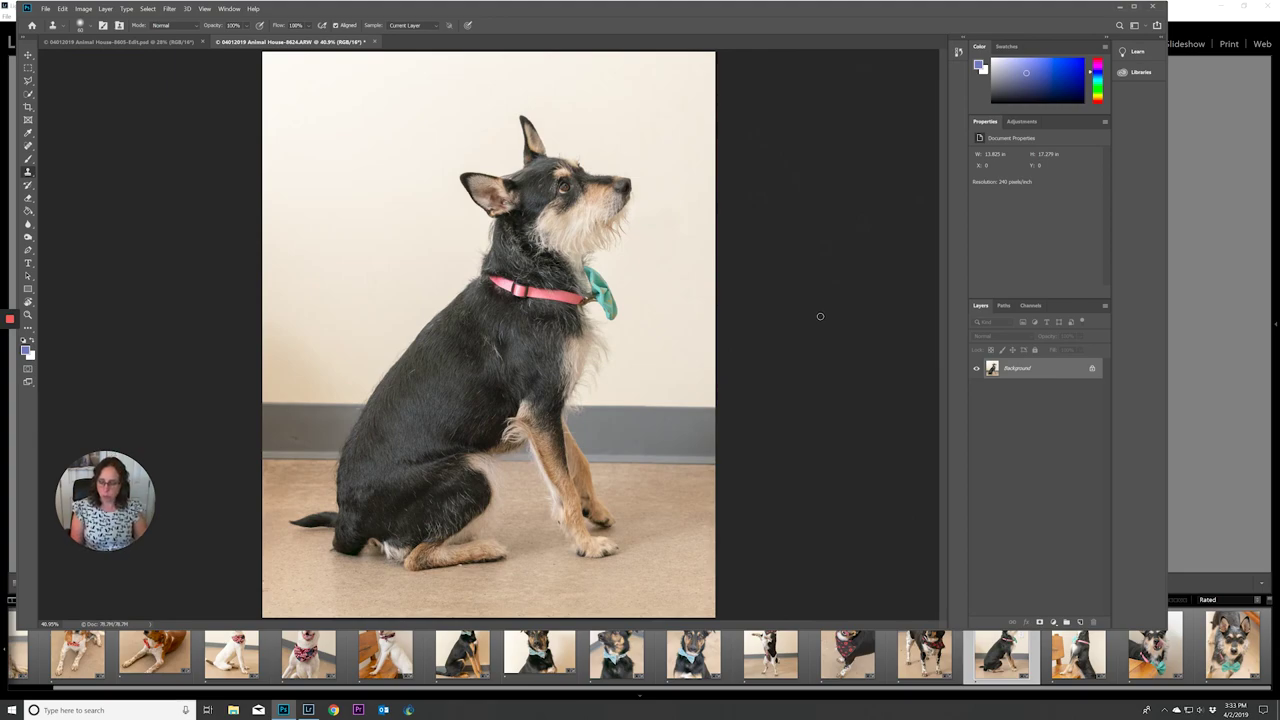
key(ctrl+s)
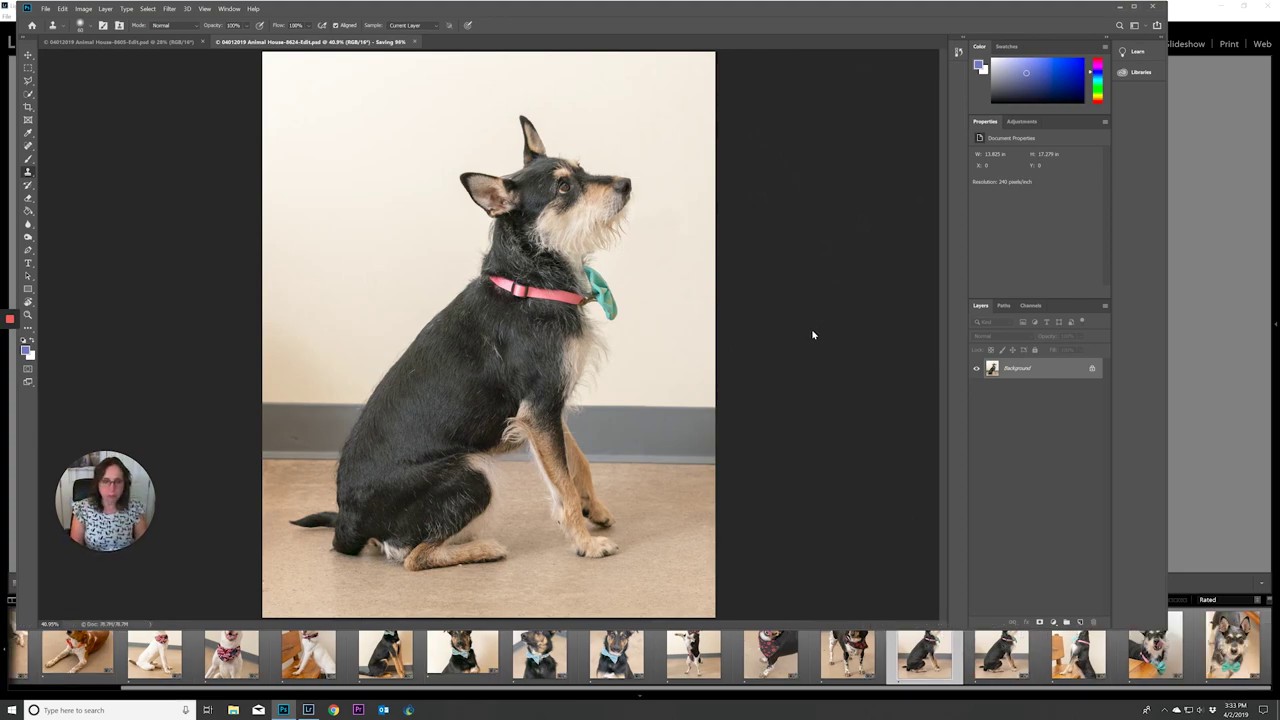
key(alt+Tab)
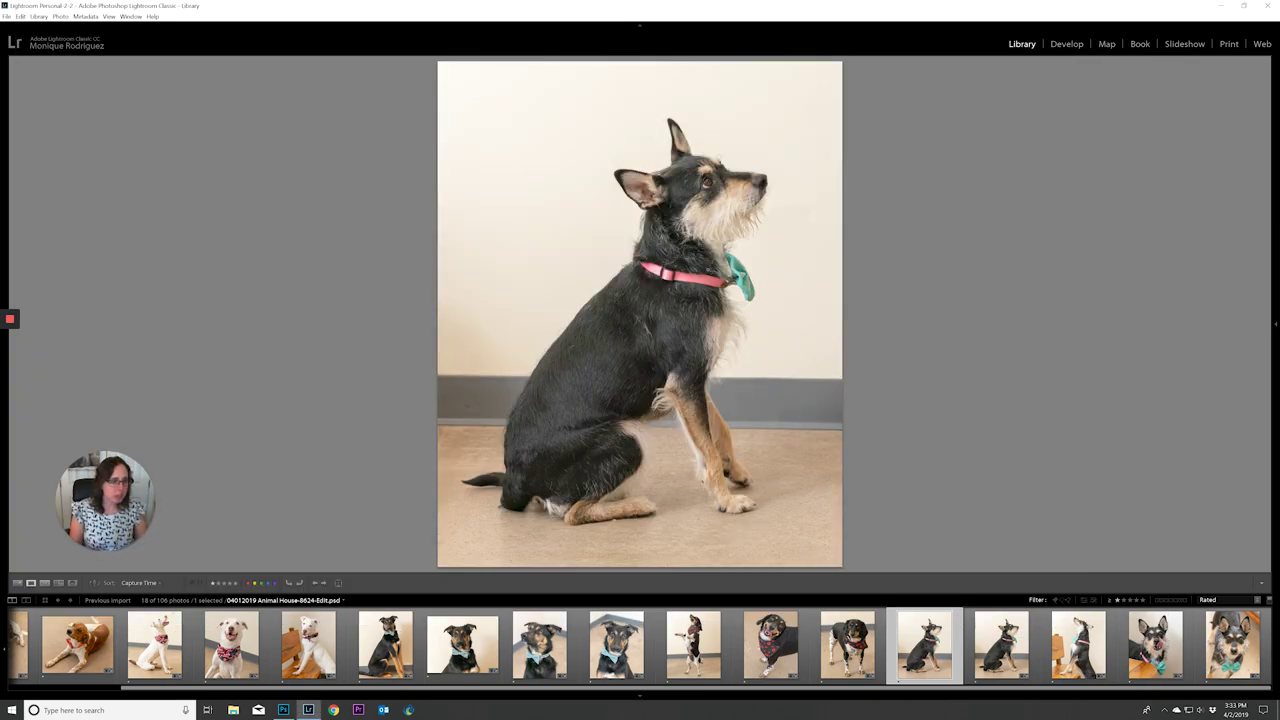
Step: Compare original photo 8624 with its retouched PSD copy, then remove the star rating from the original
key(Right)
key(Left)
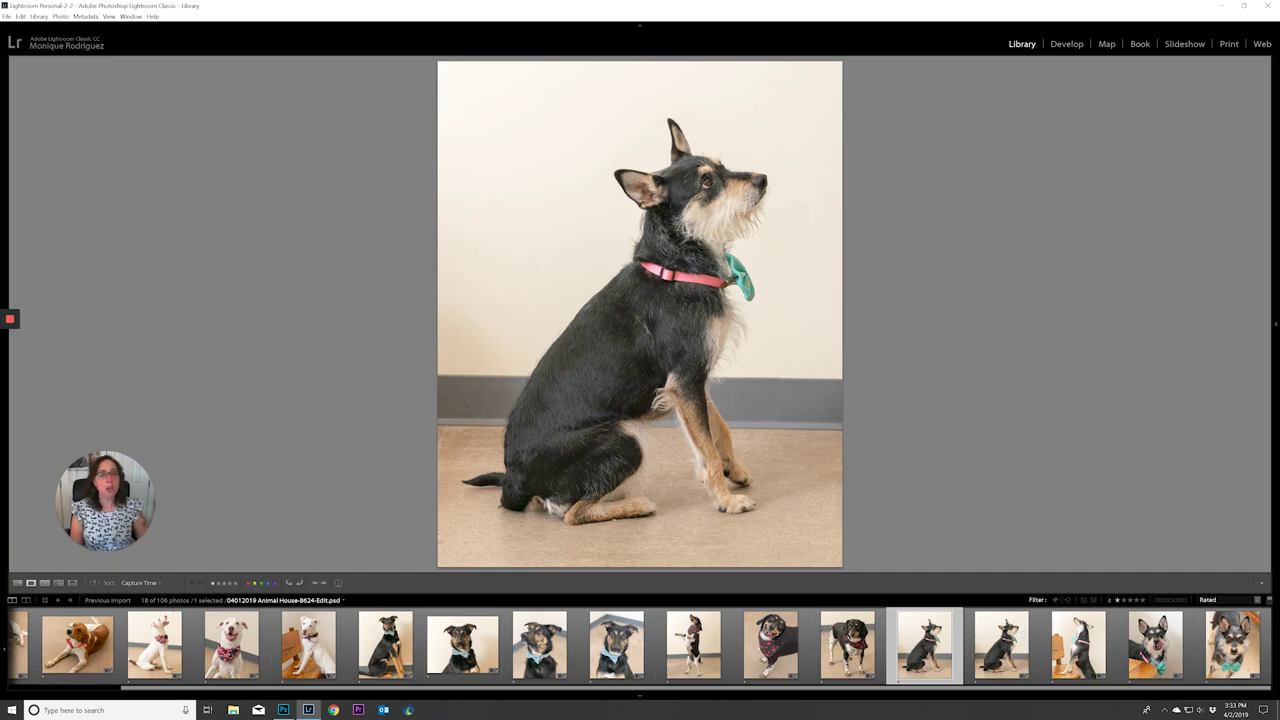
key(Right)
key(Left)
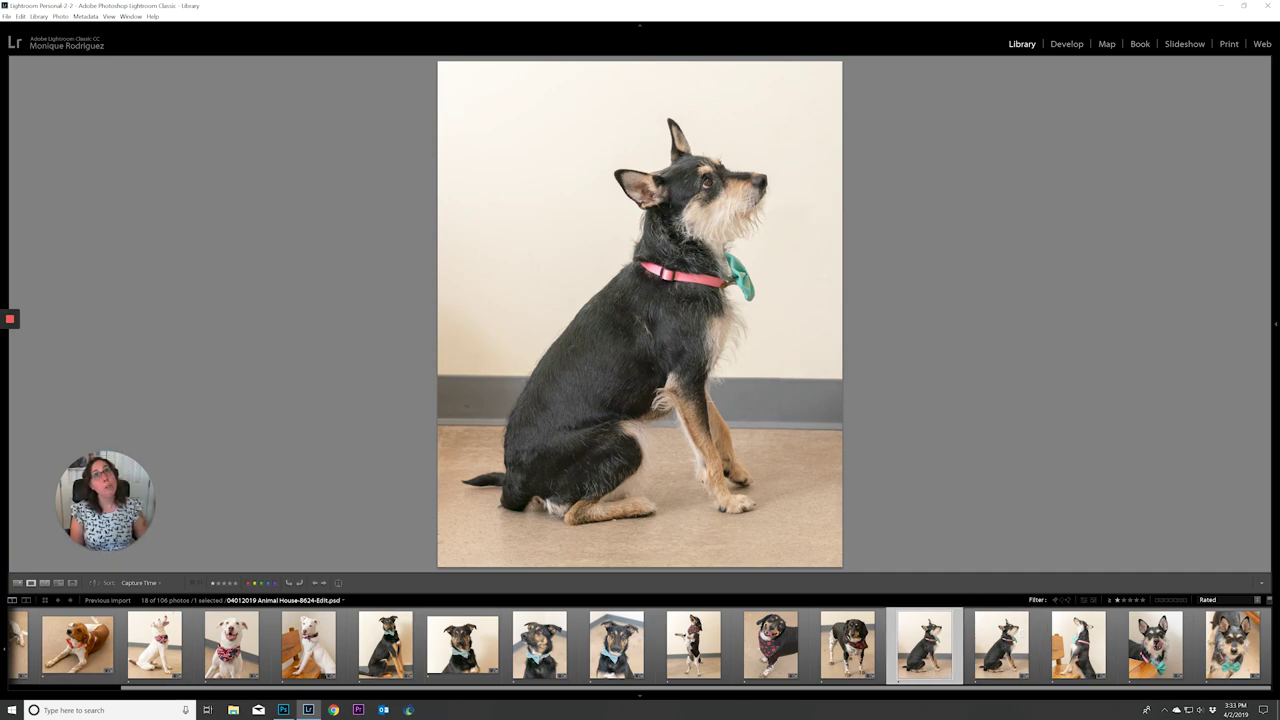
key(Right)
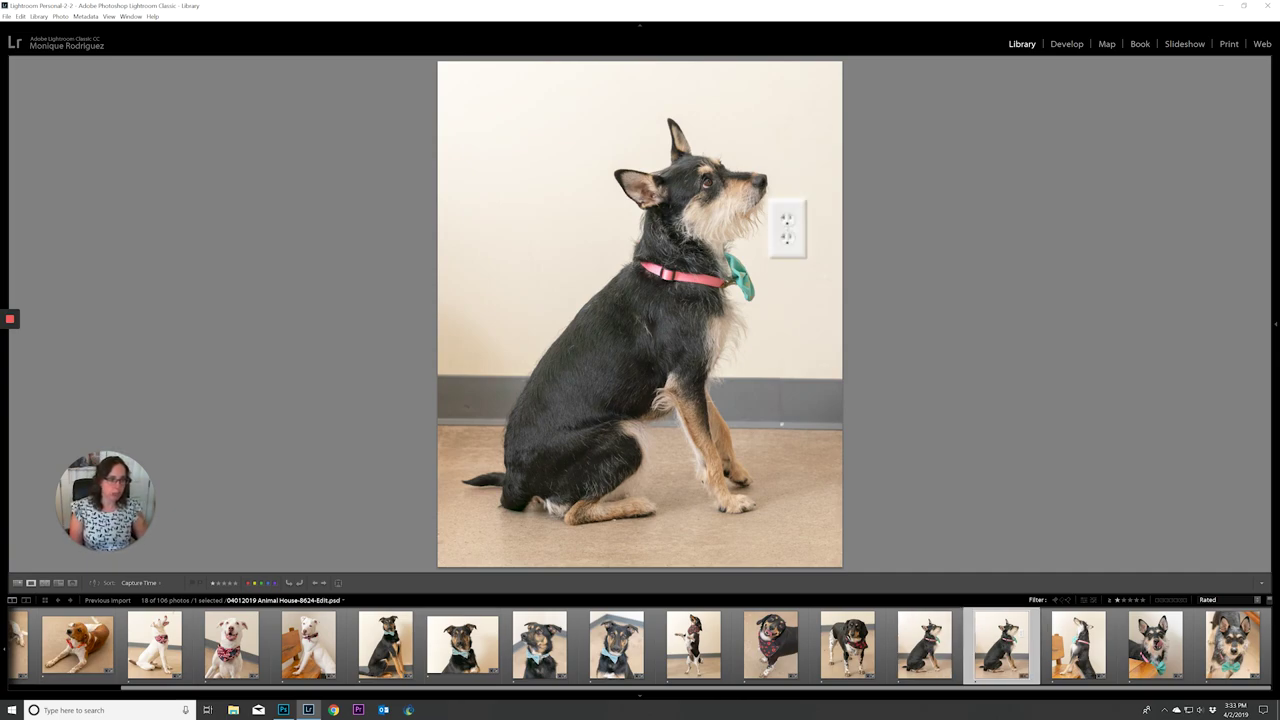
key(0)
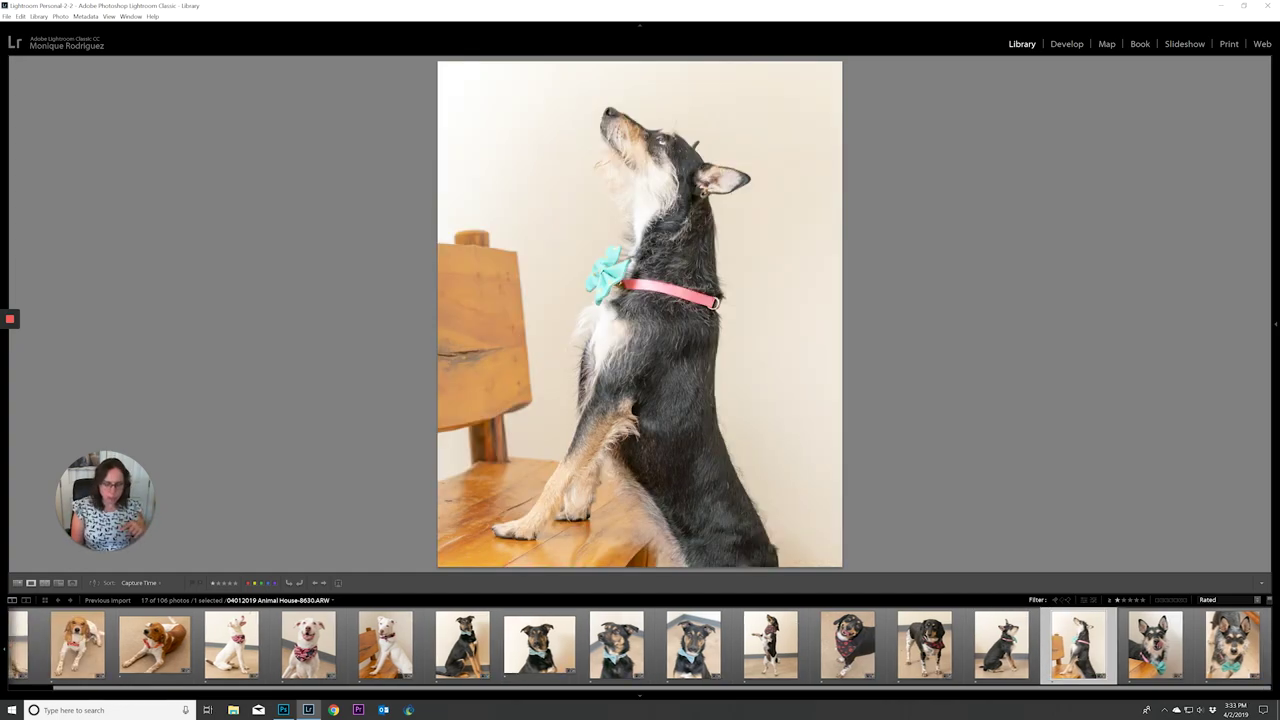
Step: Select all the one-star photos in the grid and review them together in Survey view
key(g)
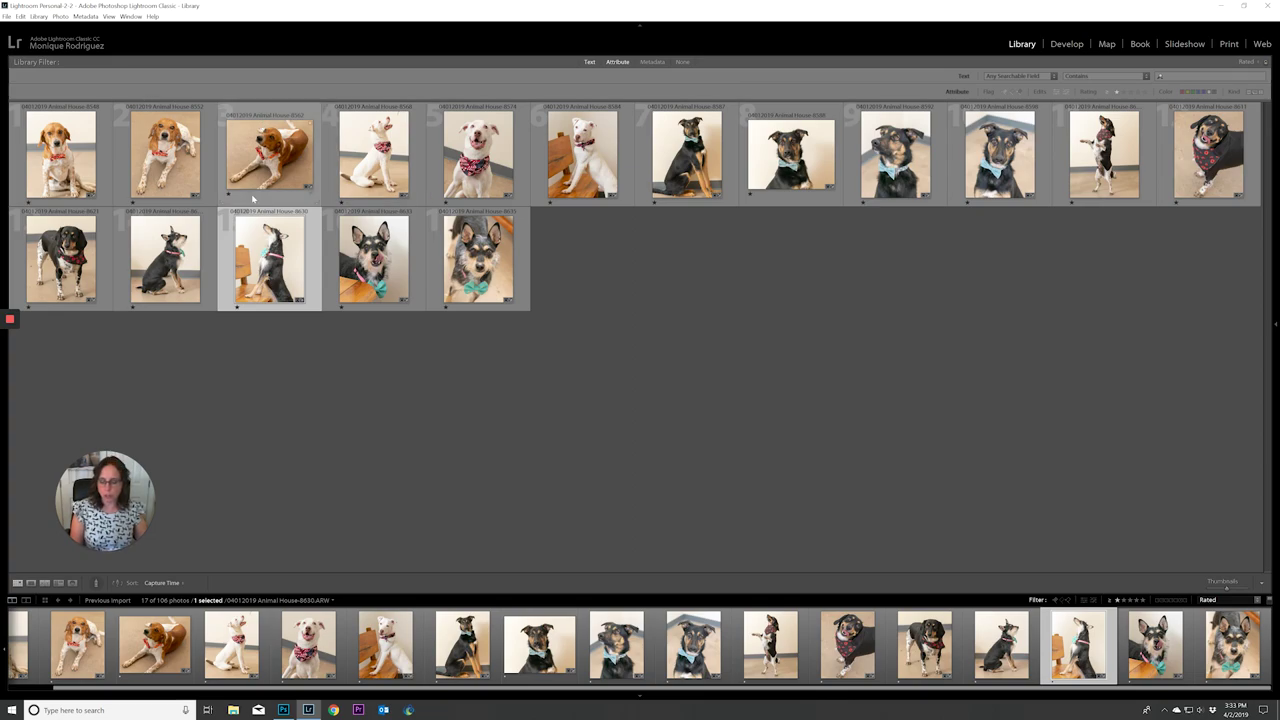
key(ctrl+a)
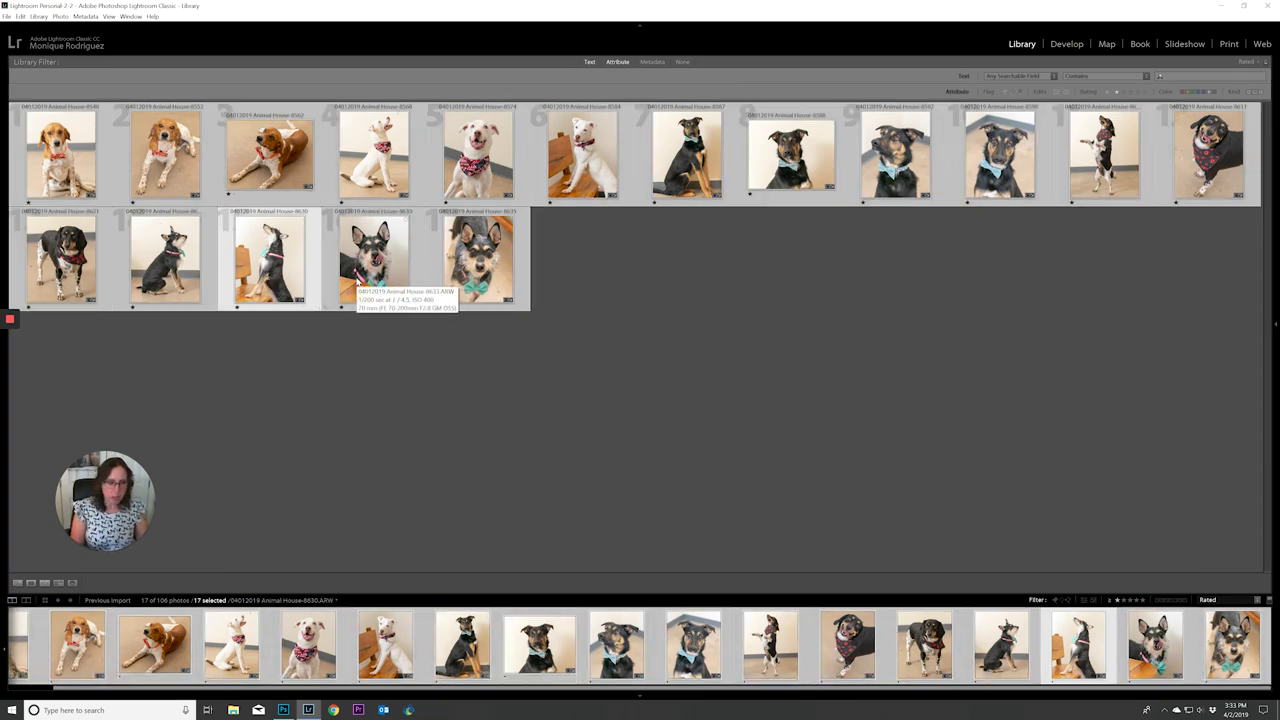
key(n)
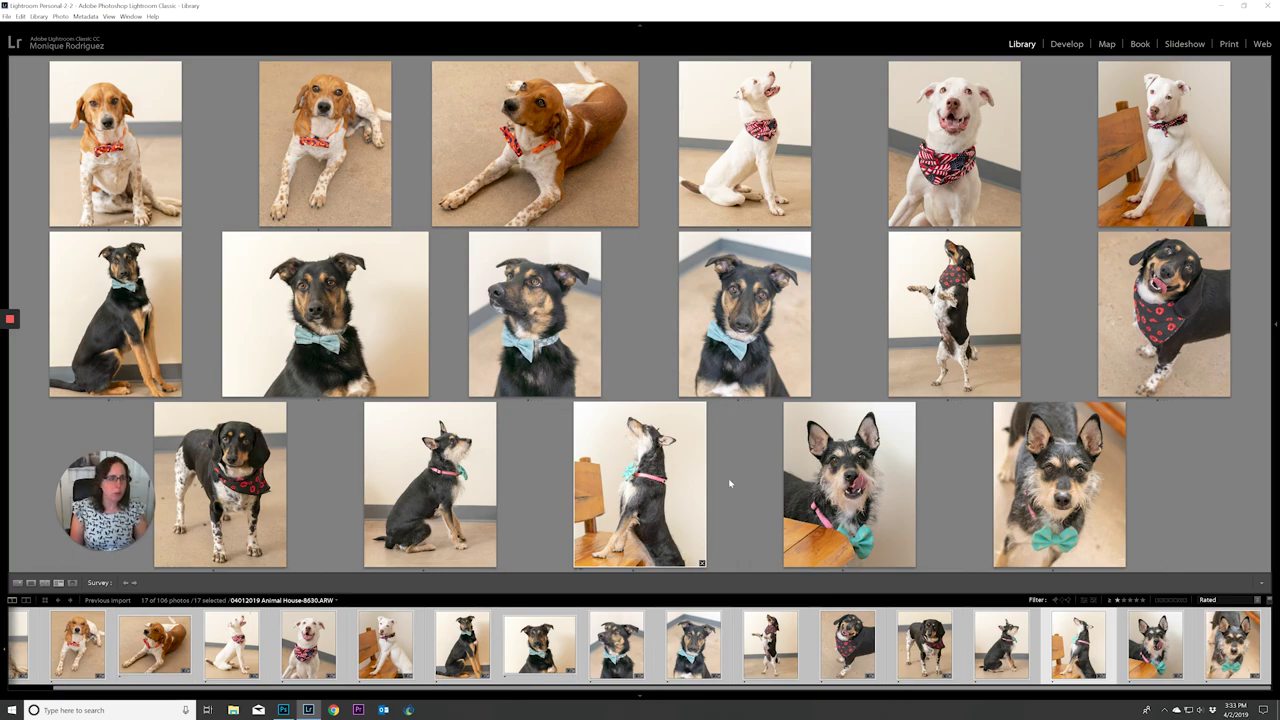
Step: Inspect the wall in photo 8568 of the sitting white dog up close and open it in Develop
double_click(794, 142)
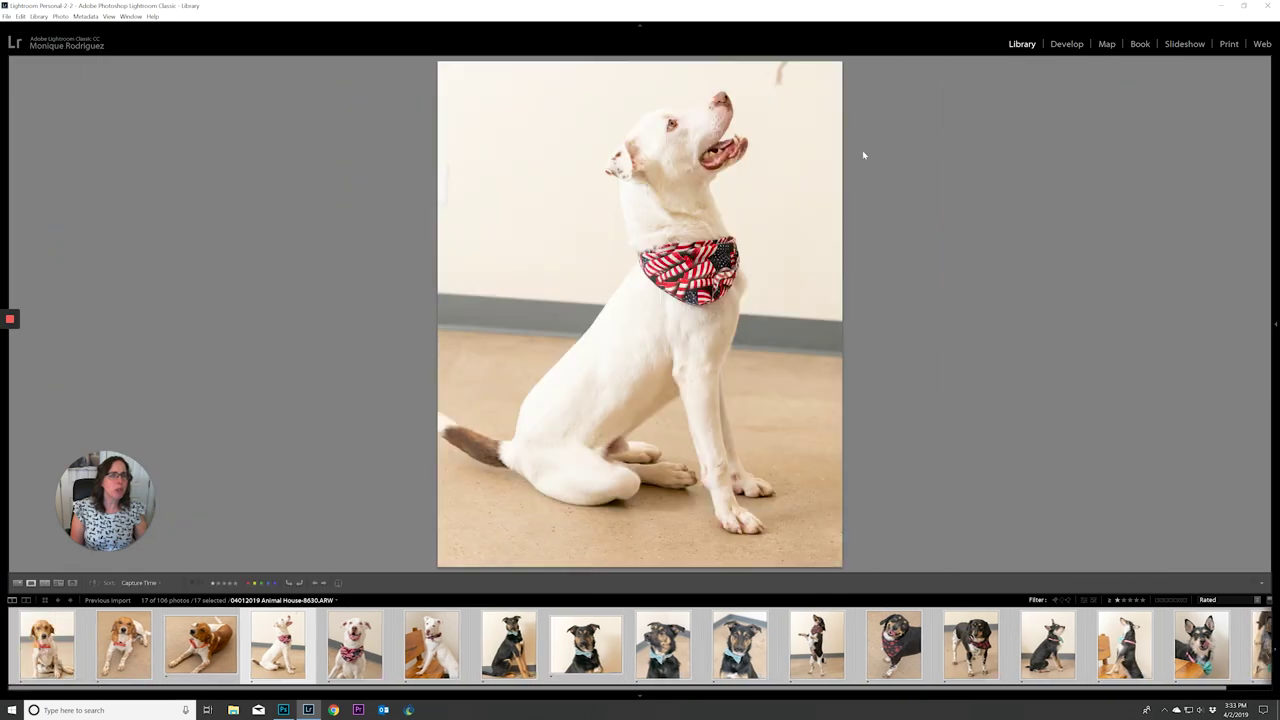
click(794, 77)
click(794, 77)
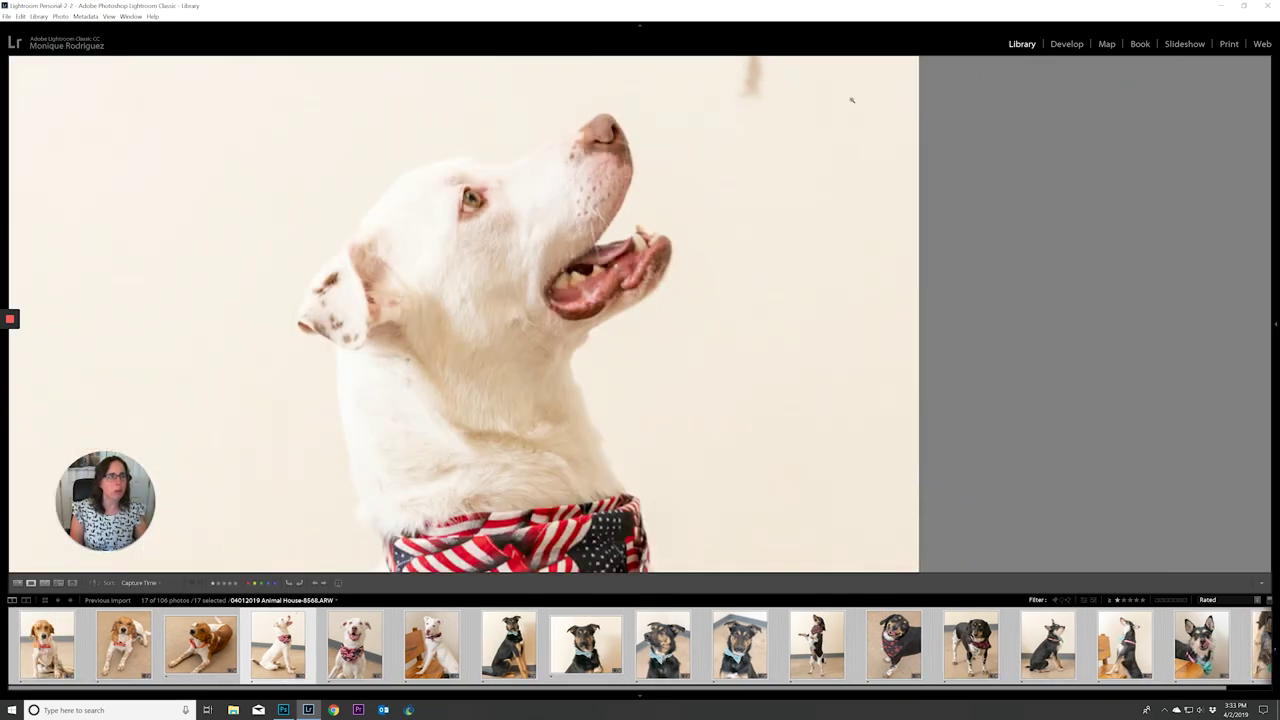
key(d)
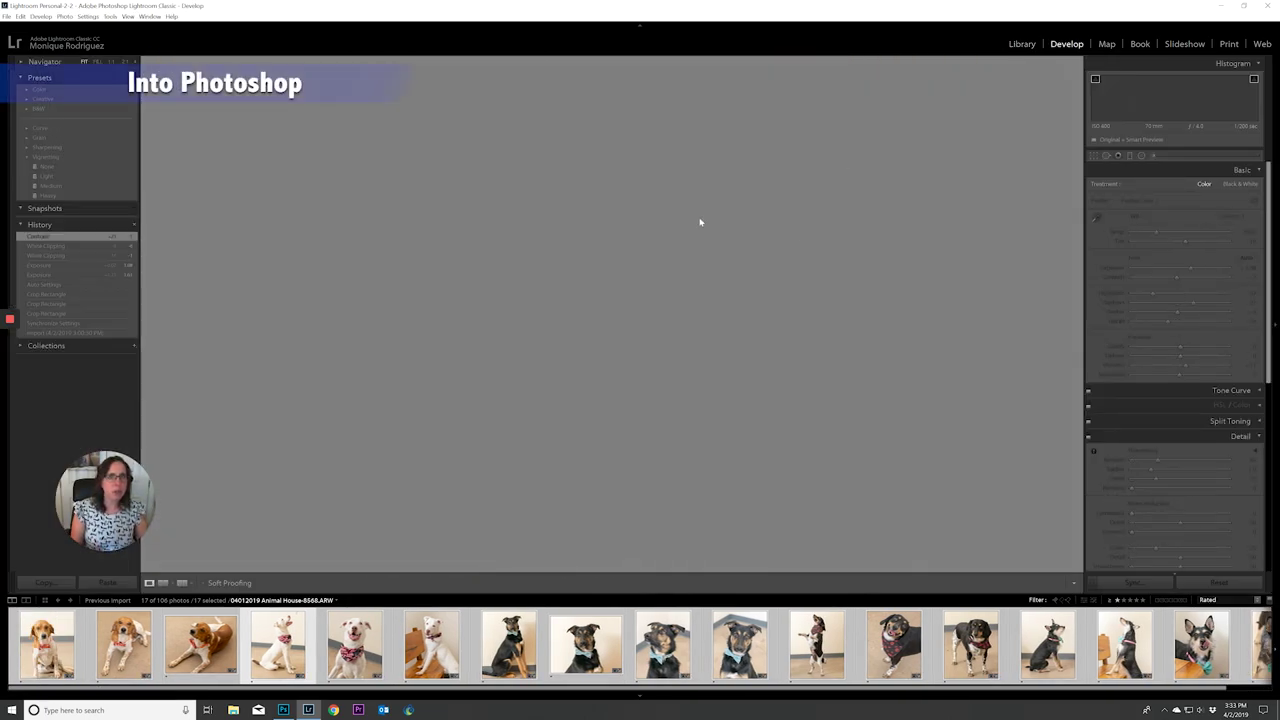
Step: Heal the brown mark on the wall above the white dog's nose with Spot Removal
click(760, 71)
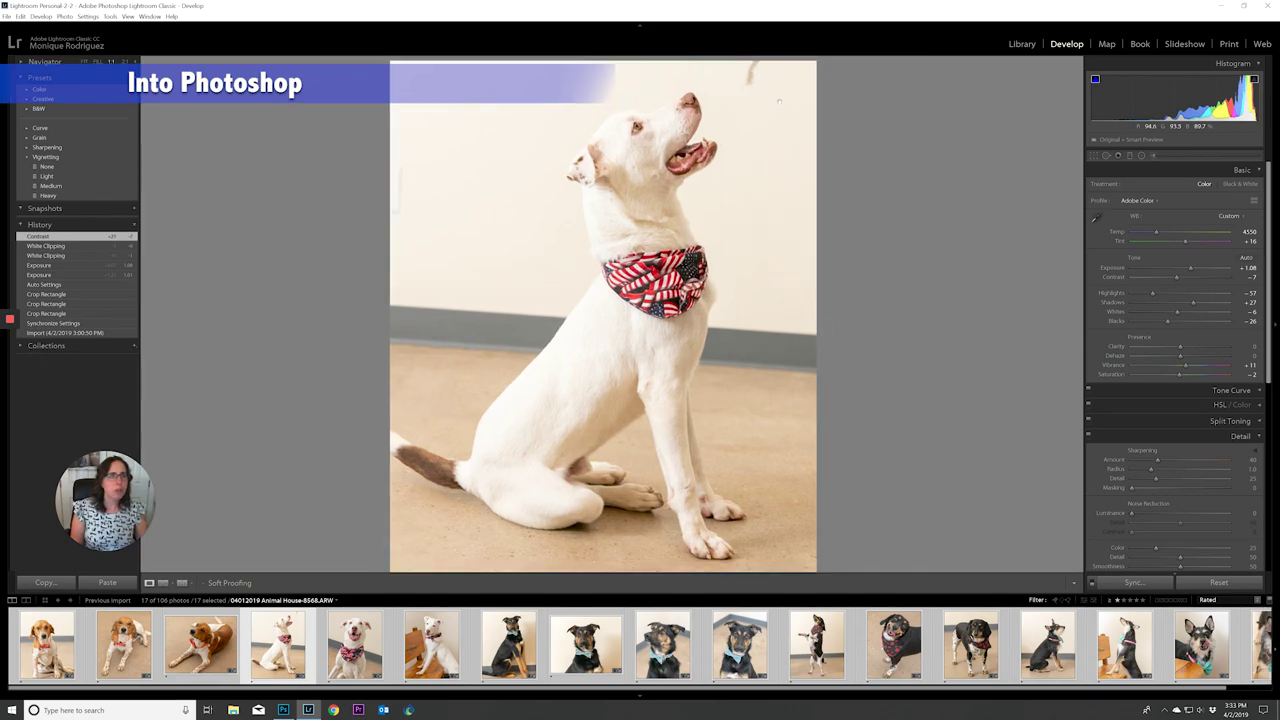
click(775, 150)
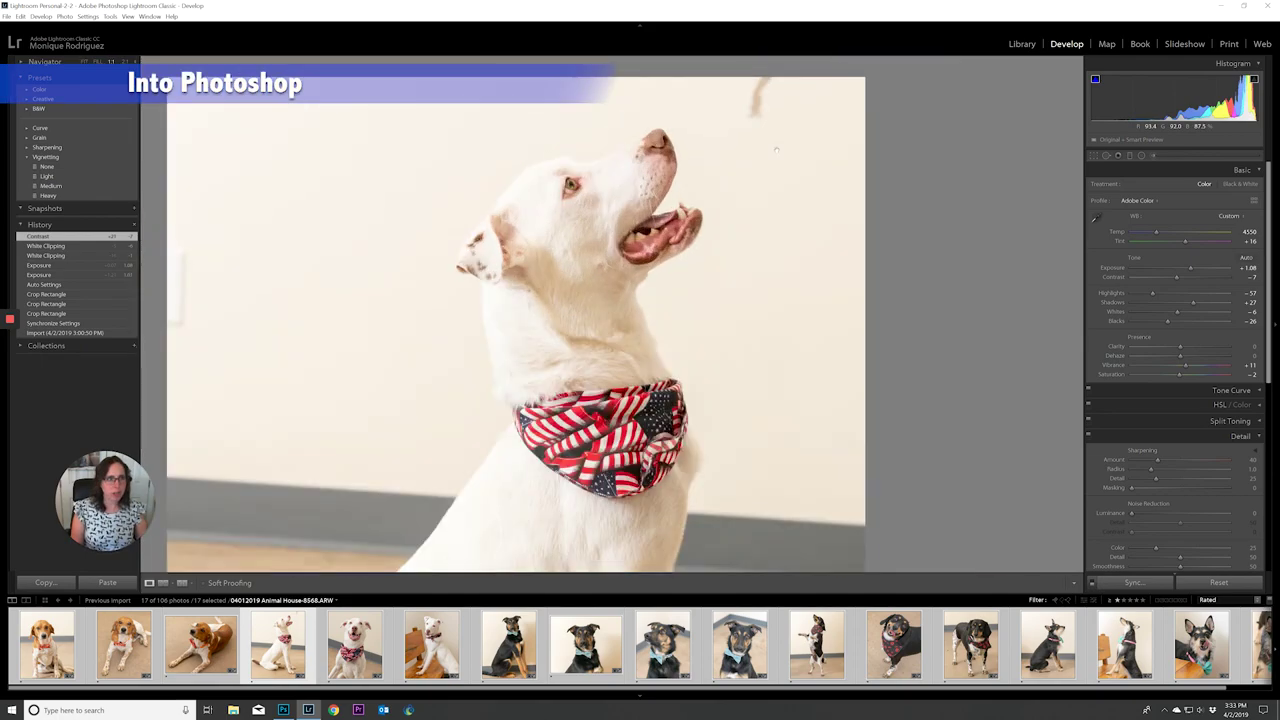
click(779, 160)
drag(779, 161, 691, 160)
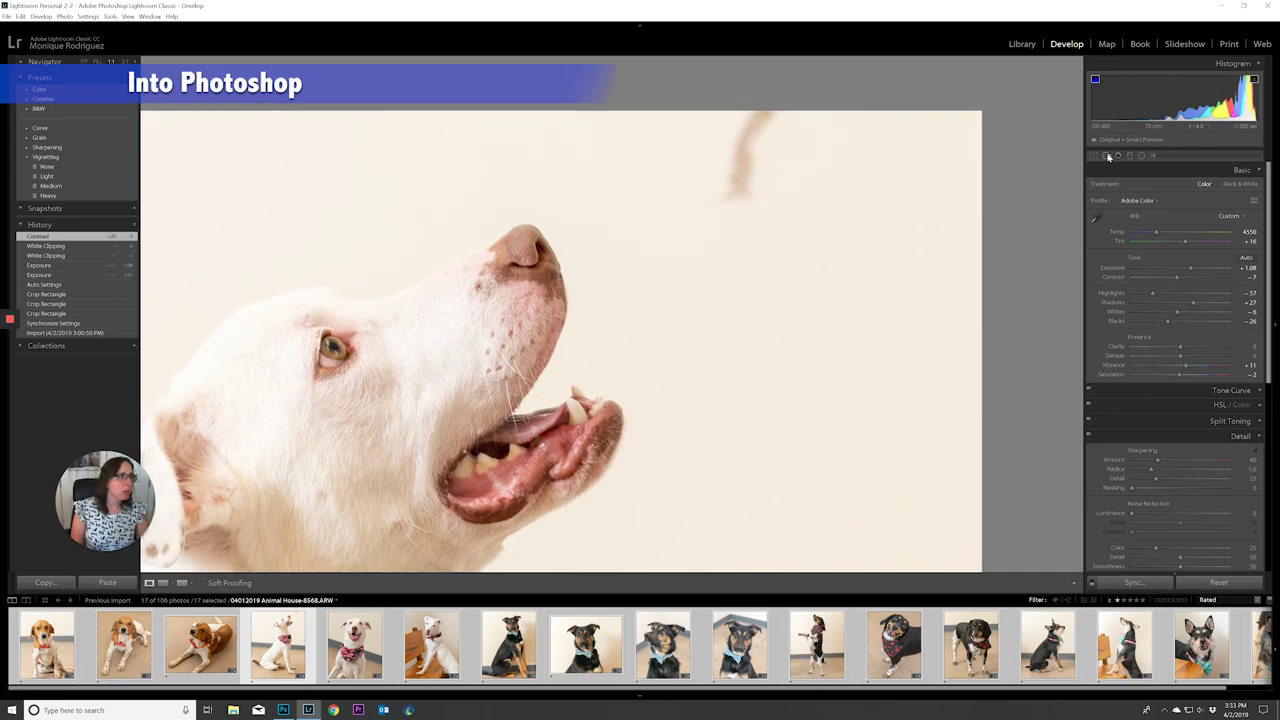
click(1108, 157)
drag(752, 135, 749, 147)
drag(738, 191, 747, 141)
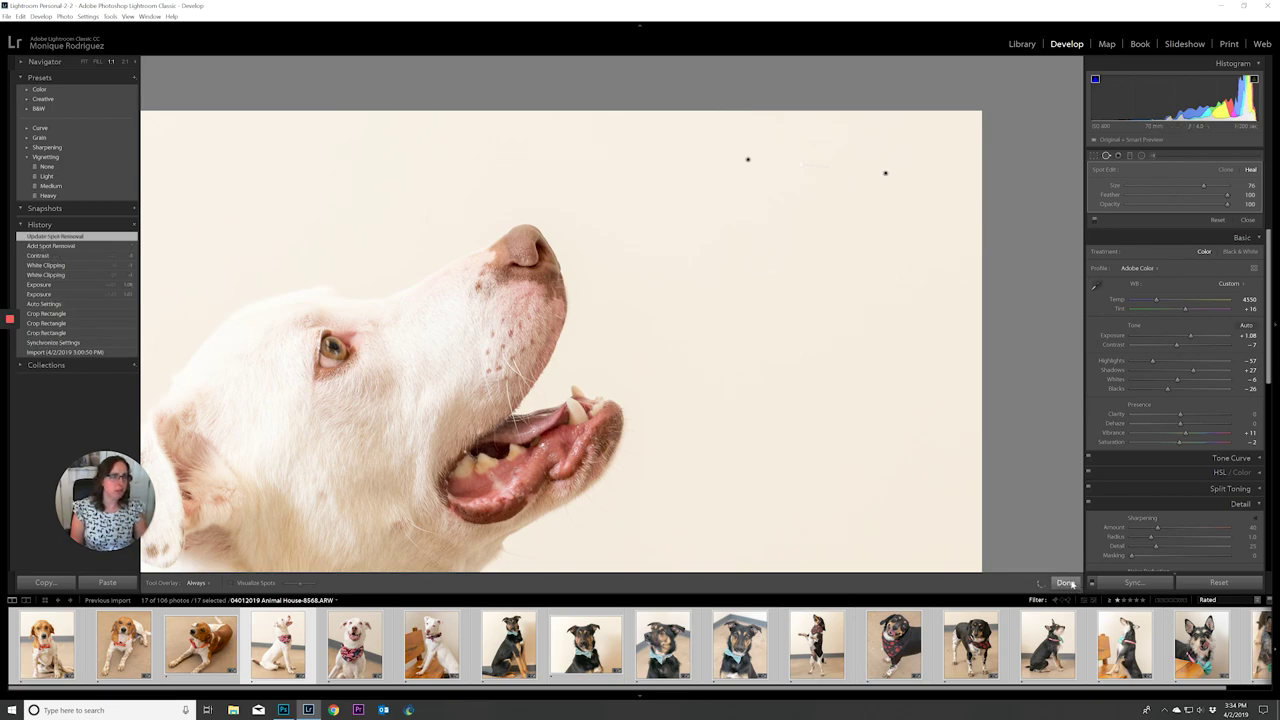
click(1068, 583)
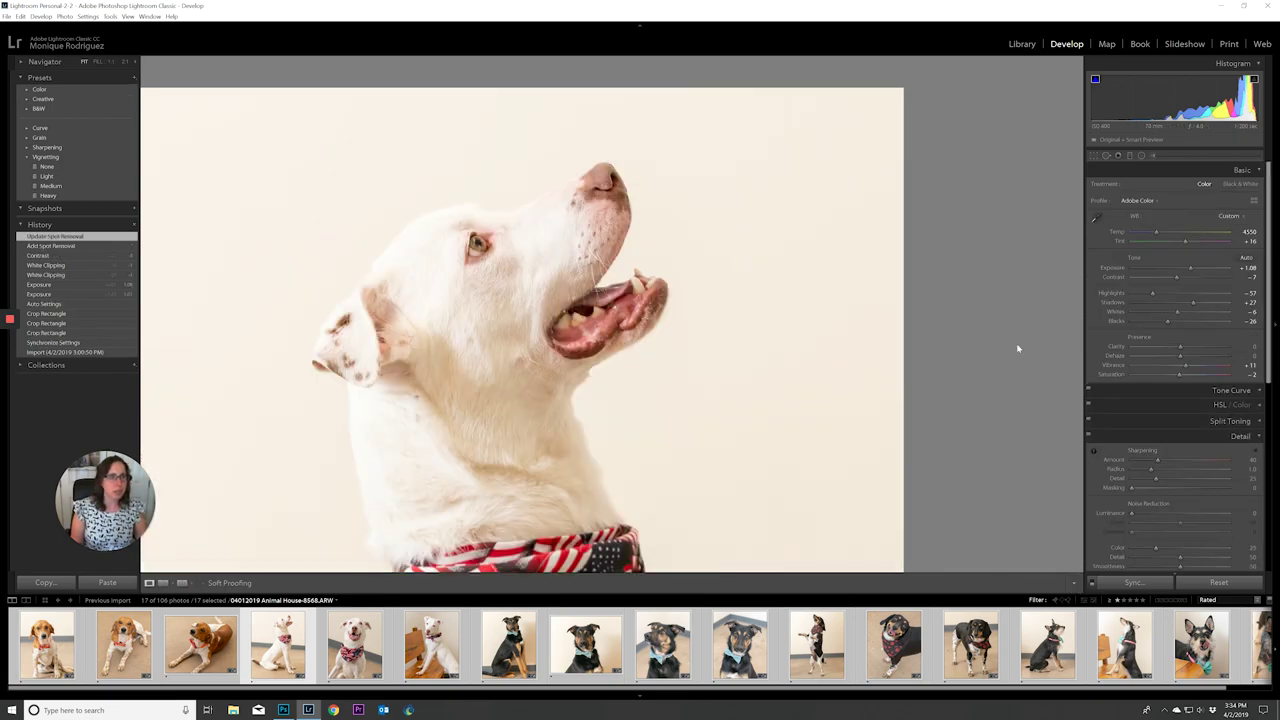
Step: Heal the partial outlet at the photo's edge behind the white dog, then return to Survey view
key(z)
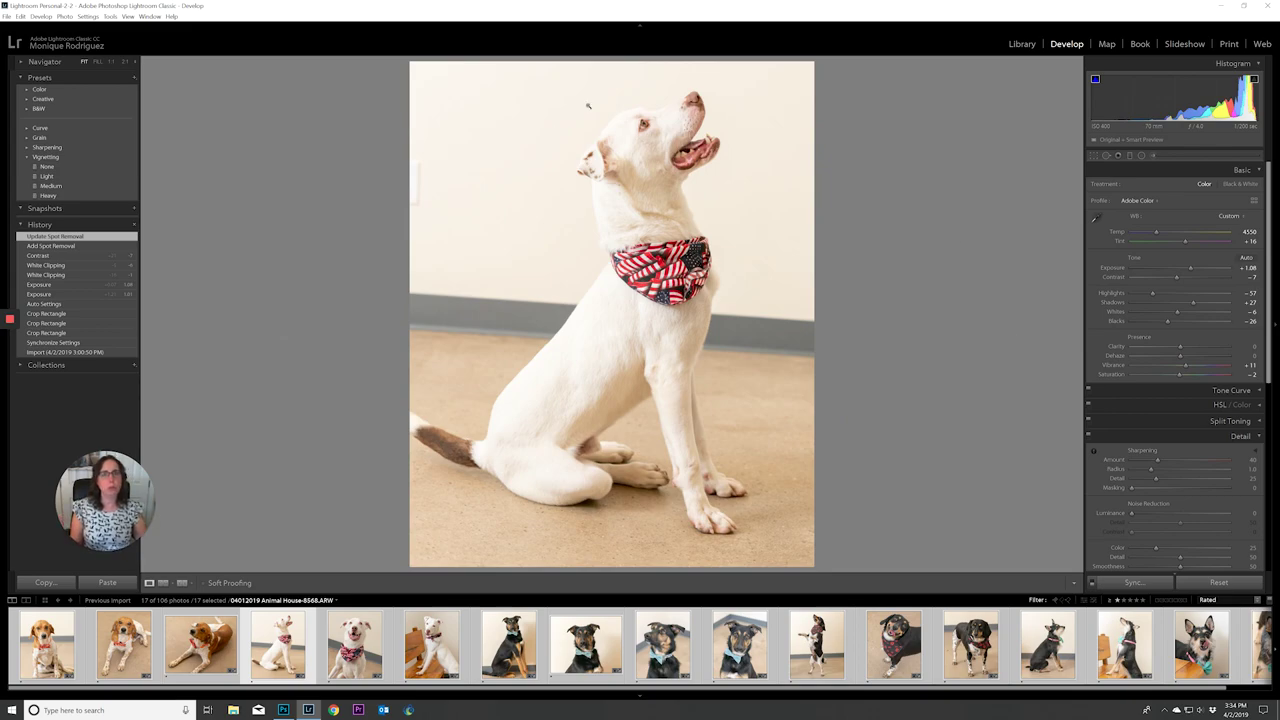
click(455, 185)
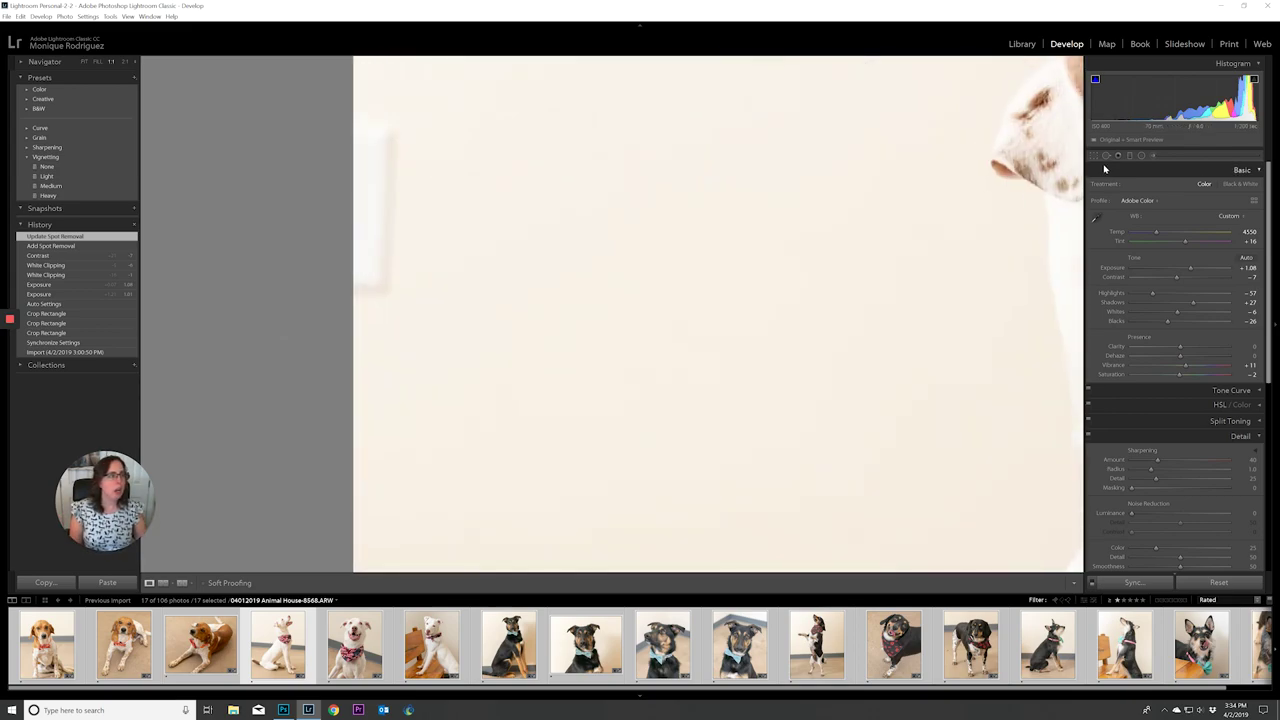
key(q)
mouse_move(406, 129)
mouse_down()
mouse_move(372, 293)
mouse_move(348, 221)
mouse_up()
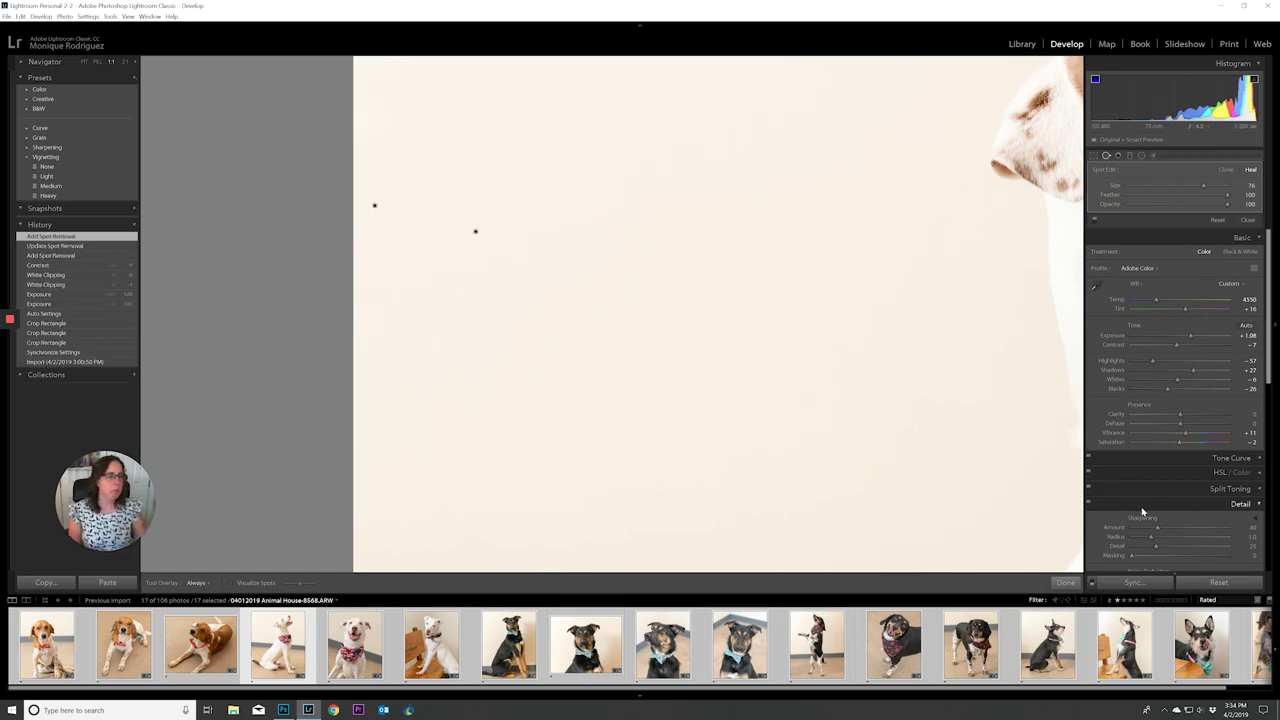
click(1065, 582)
click(943, 467)
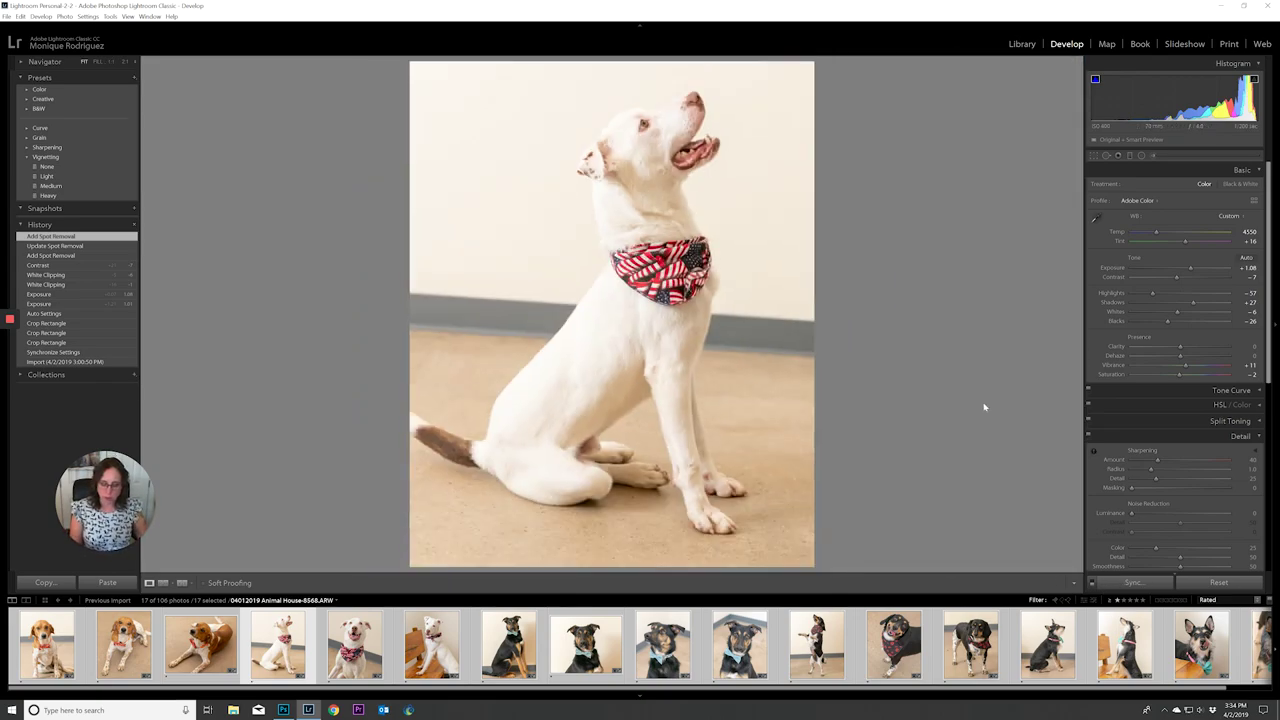
key(n)
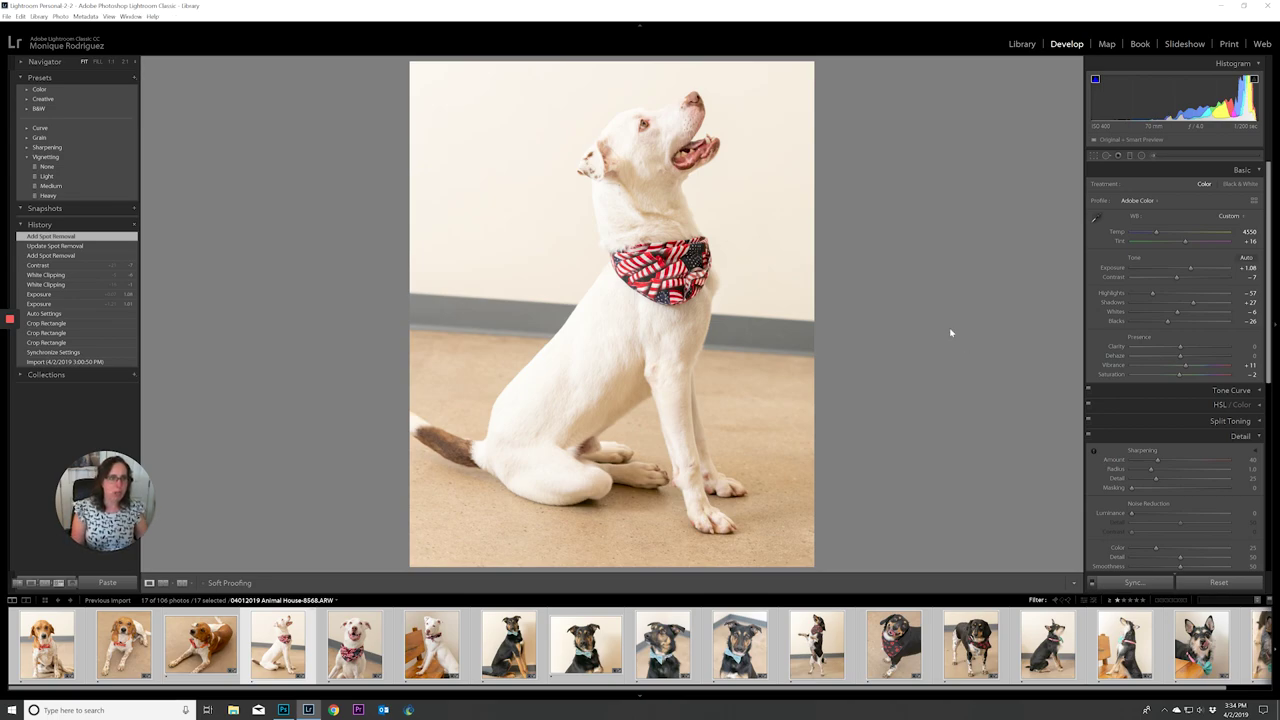